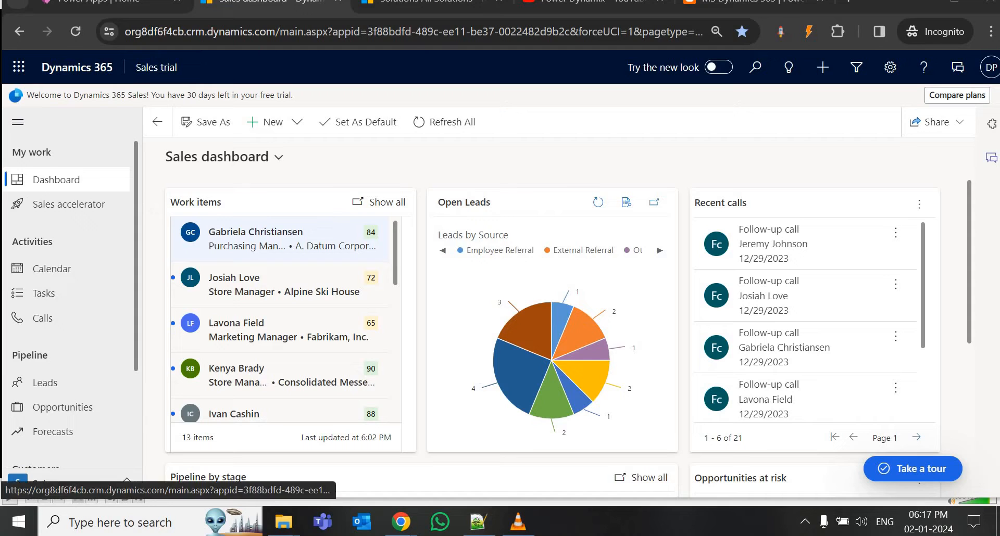
Open the My Active Accounts list from Customers > Accounts in the sitemap.
{"action": "scroll", "coordinate": [52, 291], "scroll_direction": "down", "scroll_amount": 3}
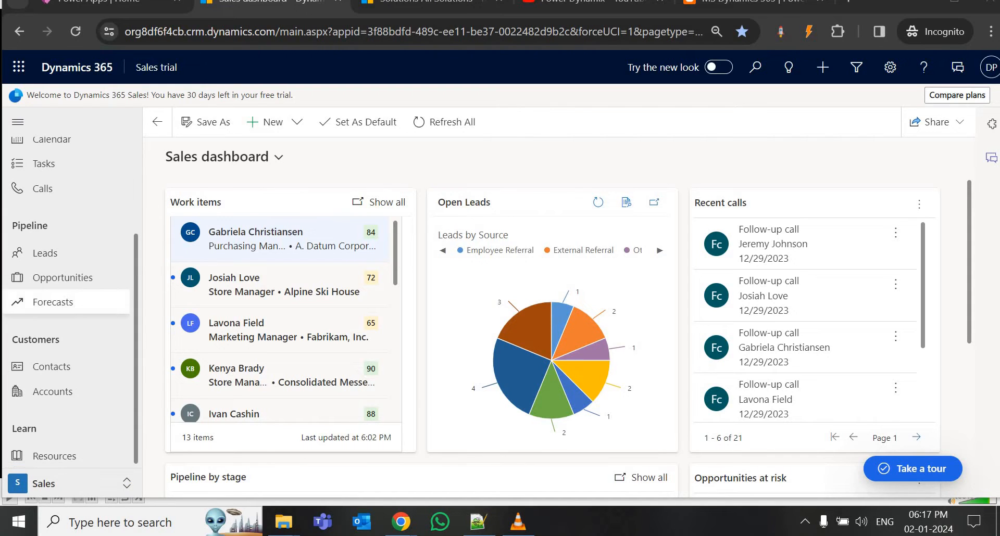
{"action": "left_click", "coordinate": [52, 392]}
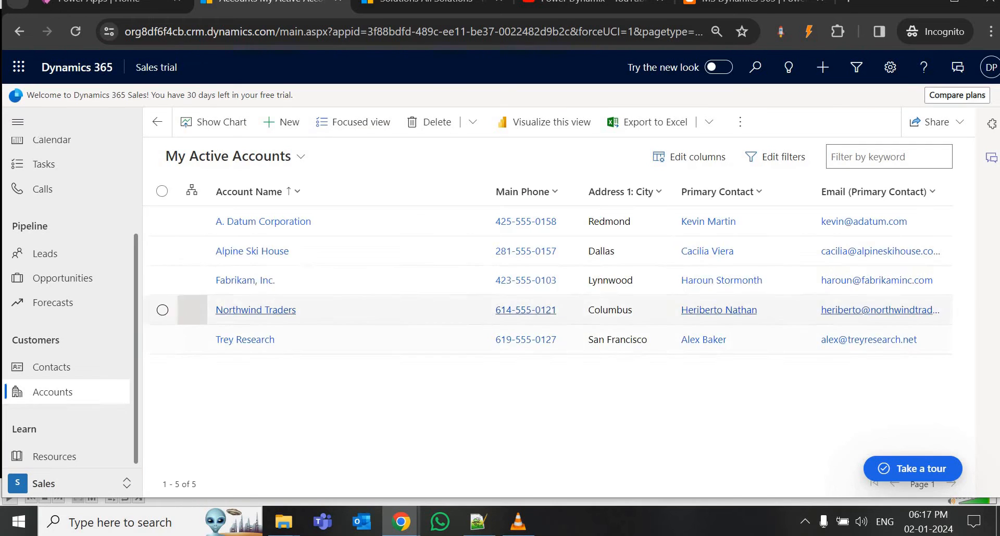
Open Alpine Ski House, show its related Contacts, and select the first contact.
{"action": "left_click", "coordinate": [276, 252]}
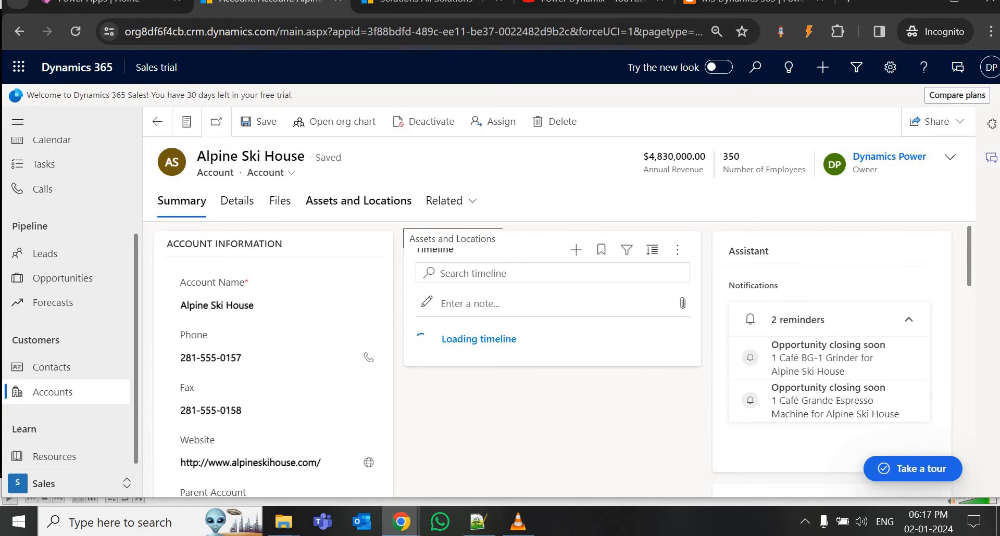
{"action": "scroll", "coordinate": [560, 359], "scroll_direction": "down", "scroll_amount": 6}
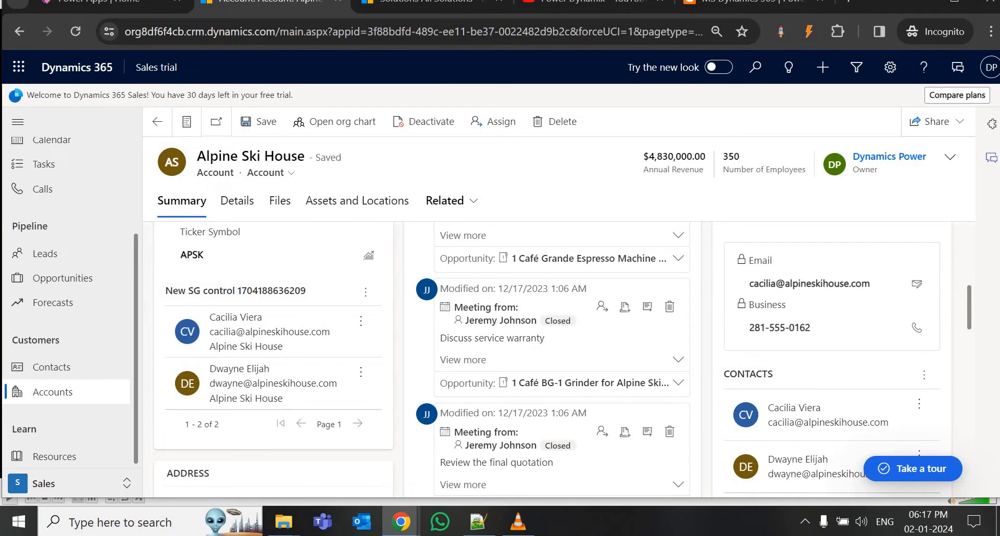
{"action": "left_click", "coordinate": [444, 201]}
{"action": "left_click", "coordinate": [532, 288]}
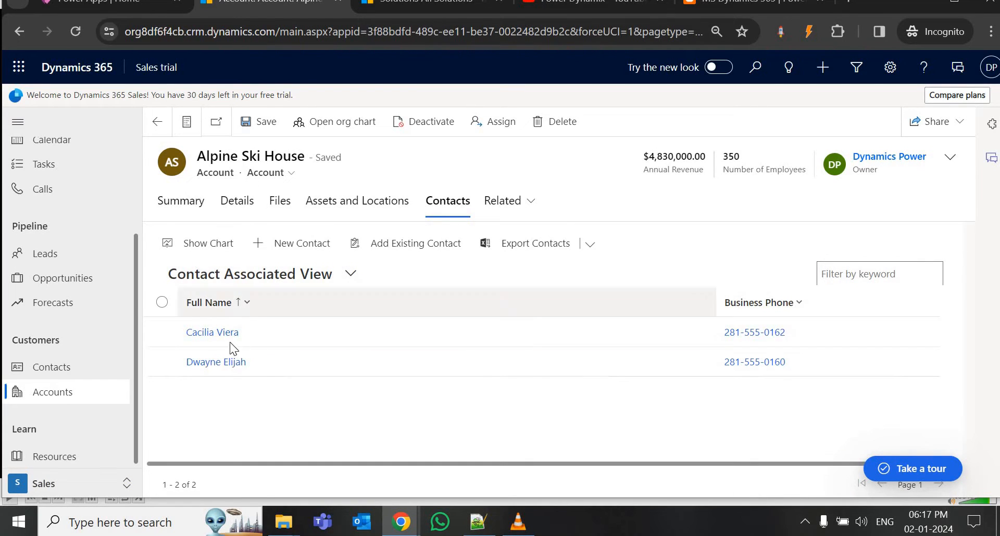
{"action": "left_click", "coordinate": [162, 332]}
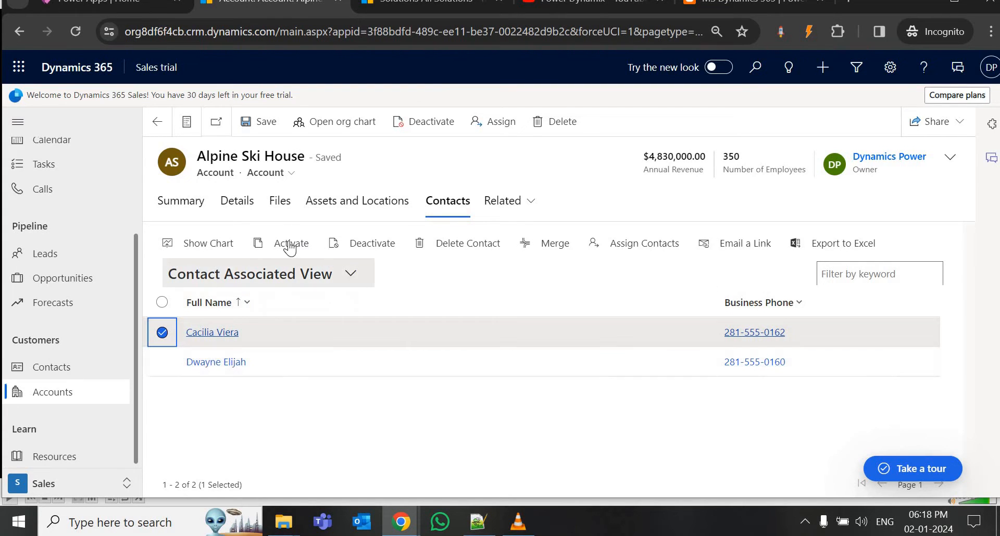
Deactivate the selected Alpine Ski House contact and select the remaining active one.
{"action": "left_click", "coordinate": [382, 247]}
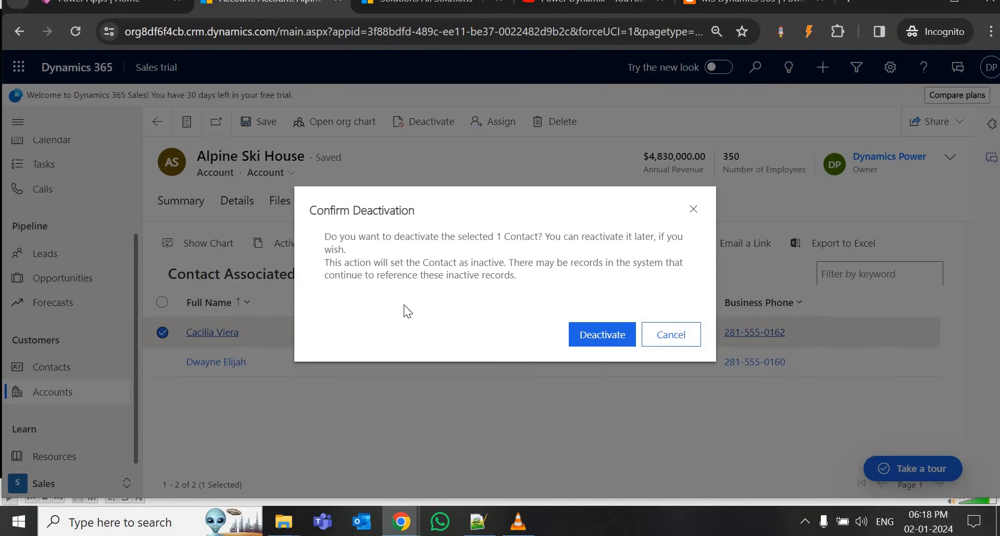
{"action": "left_click", "coordinate": [602, 336]}
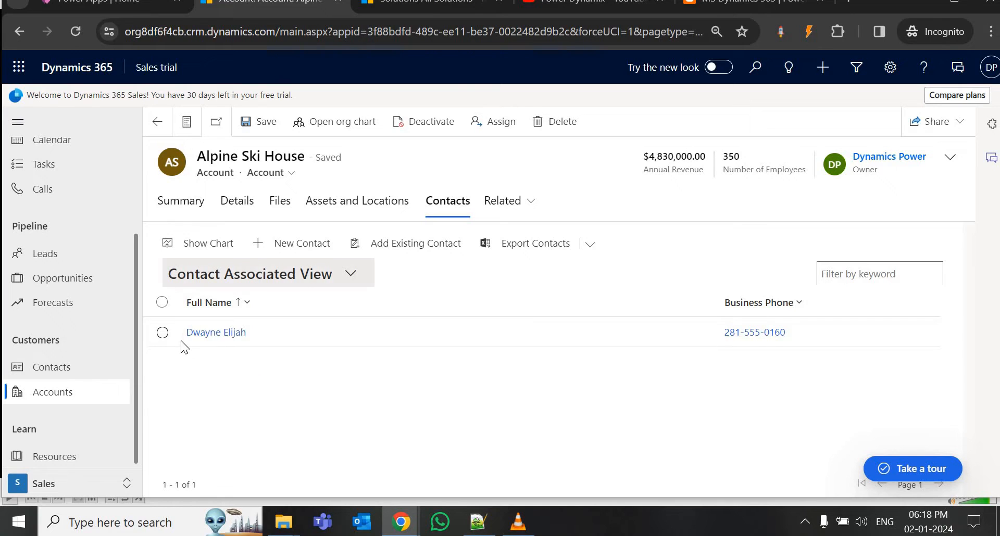
{"action": "left_click", "coordinate": [162, 335]}
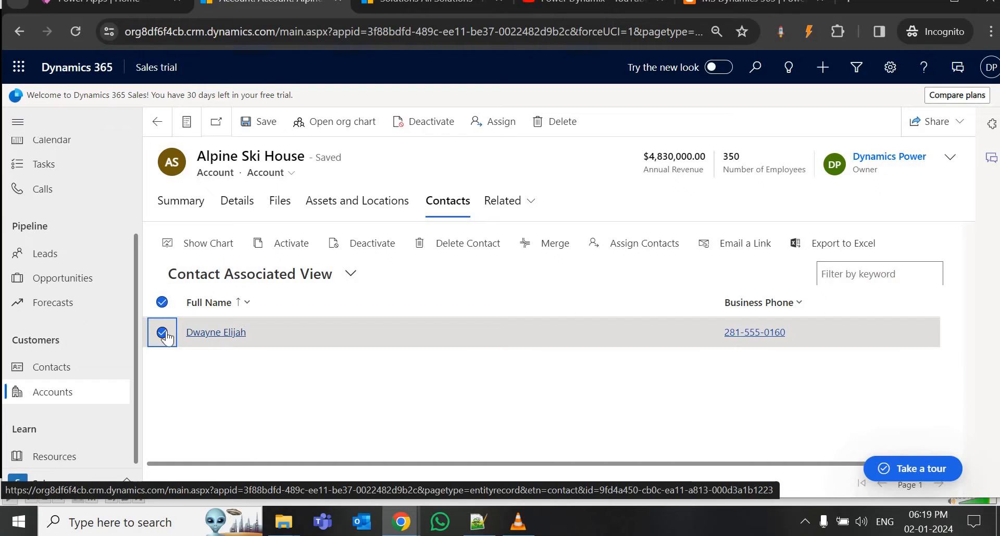
Switch the Alpine Ski House account form back to its Summary tab.
{"action": "left_click", "coordinate": [183, 208]}
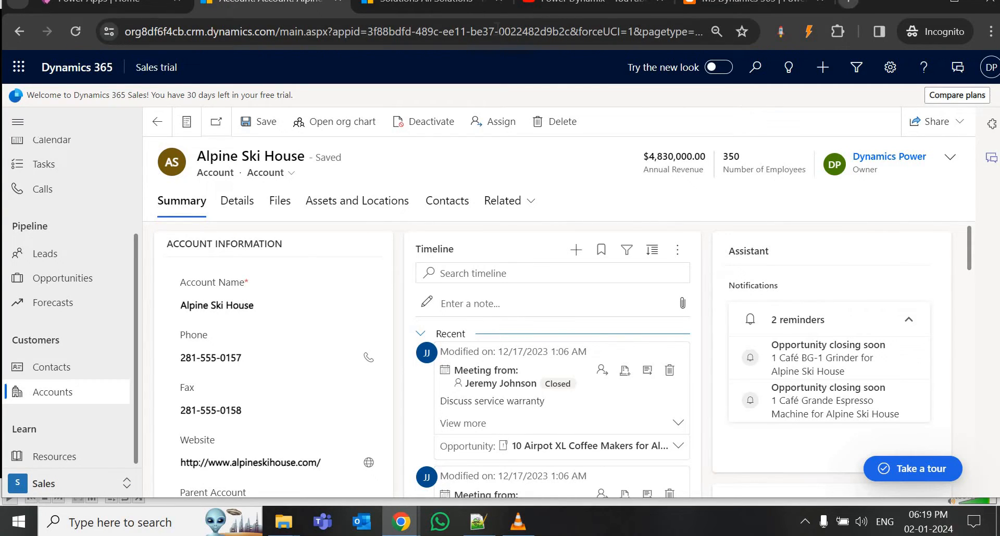
In the Settings browser tab, open Customization > Solutions to list all 12 solutions.
{"action": "left_click", "coordinate": [427, 3]}
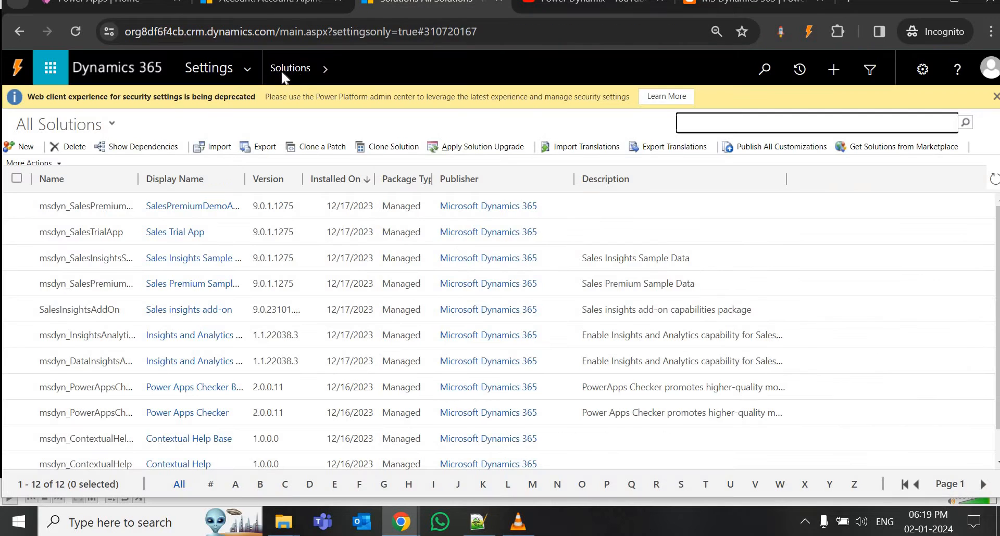
{"action": "left_click", "coordinate": [252, 66]}
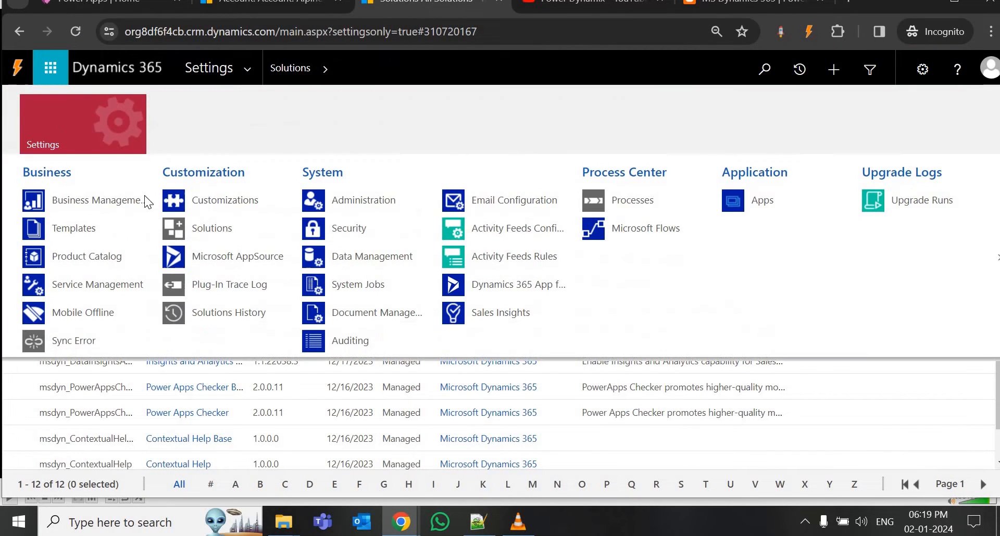
{"action": "left_click", "coordinate": [201, 232]}
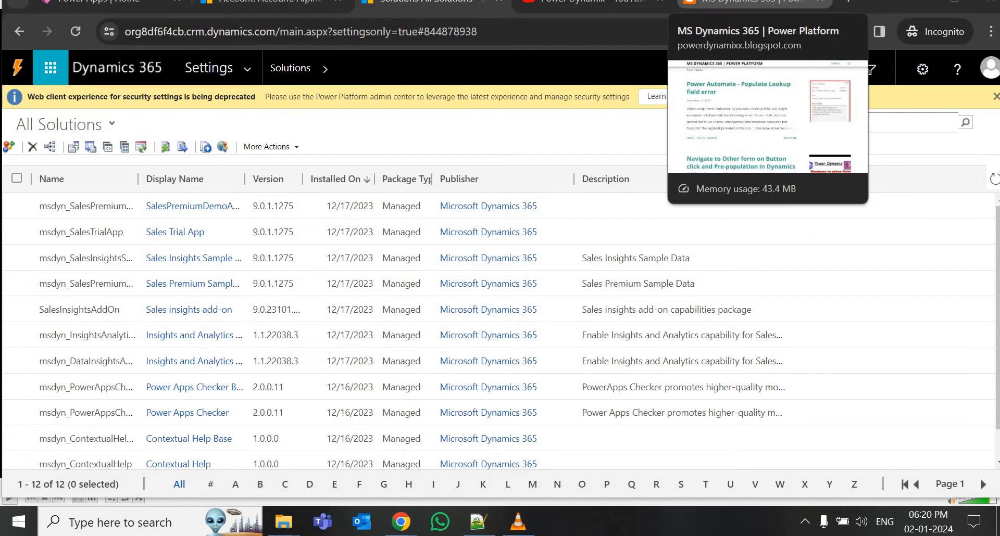
{"action": "key", "text": "ctrl+t"}
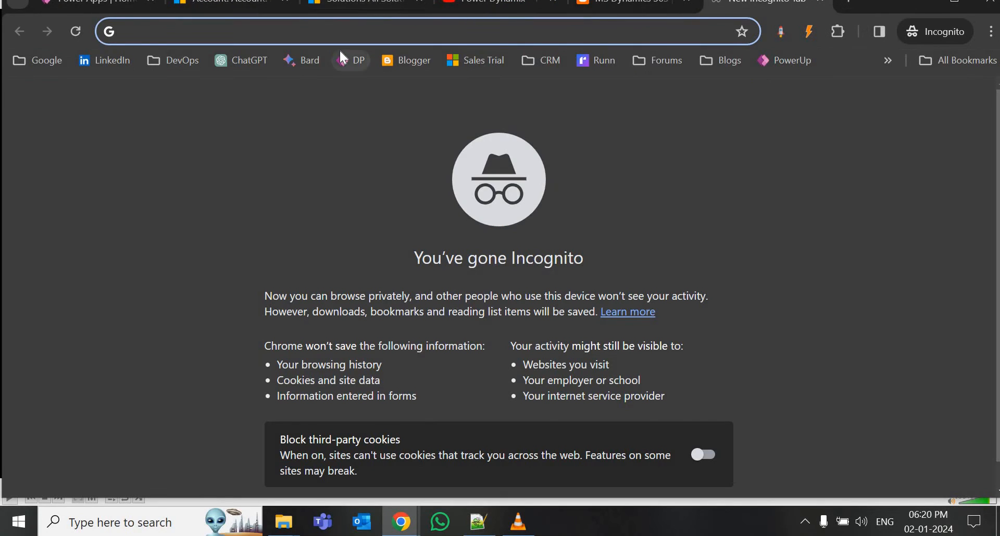
Search the web for 'ribbon work bench'.
{"action": "type", "text": "rib"}
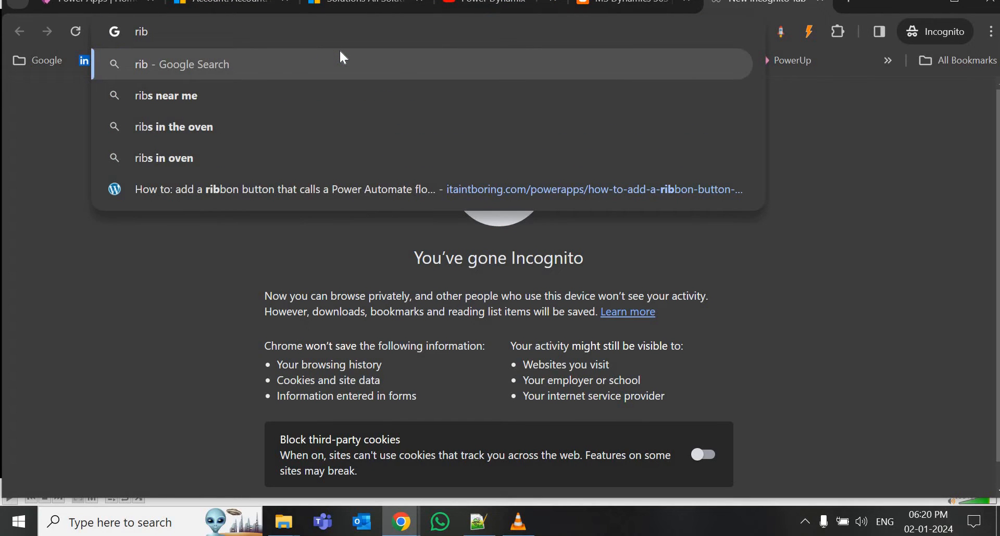
{"action": "type", "text": "bon"}
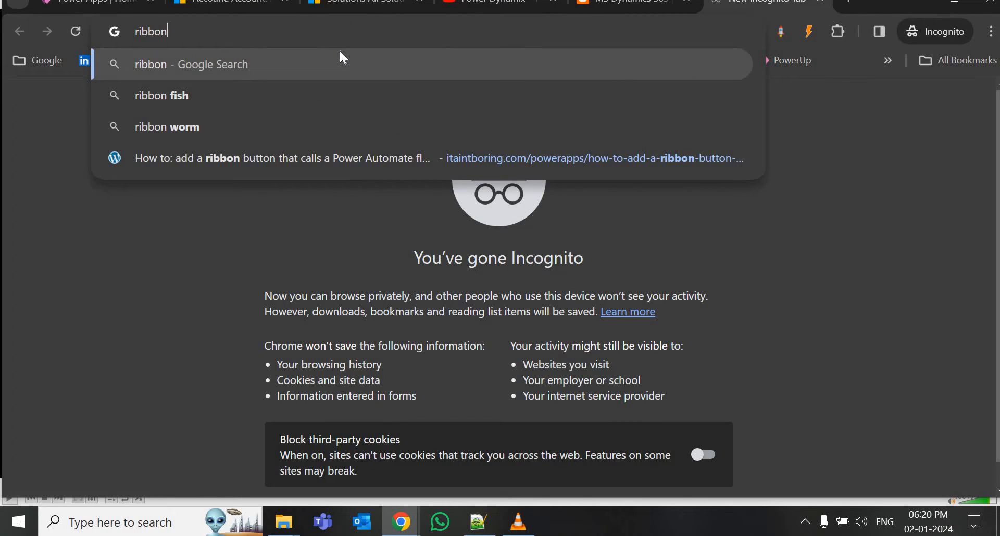
{"action": "type", "text": " work be"}
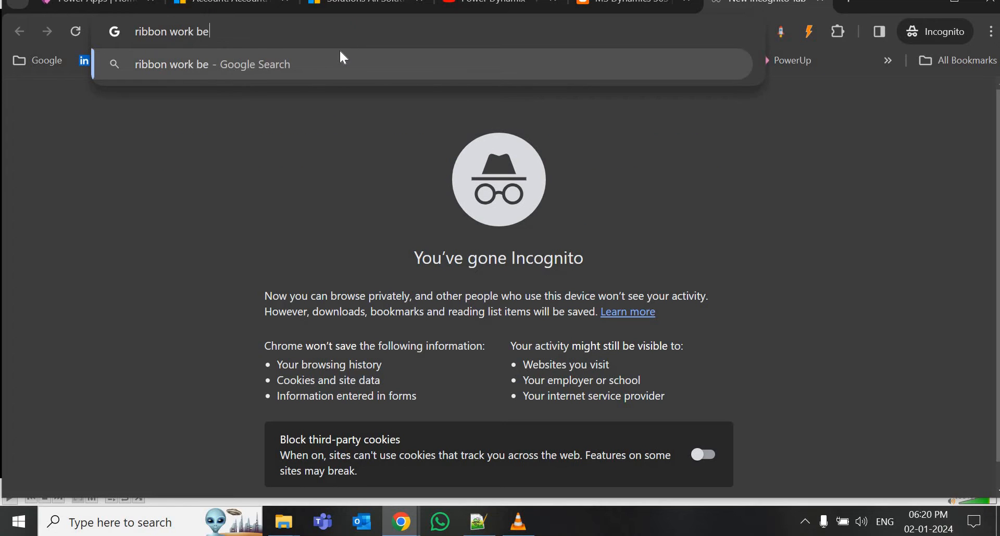
{"action": "type", "text": "nch"}
{"action": "key", "text": "Return"}
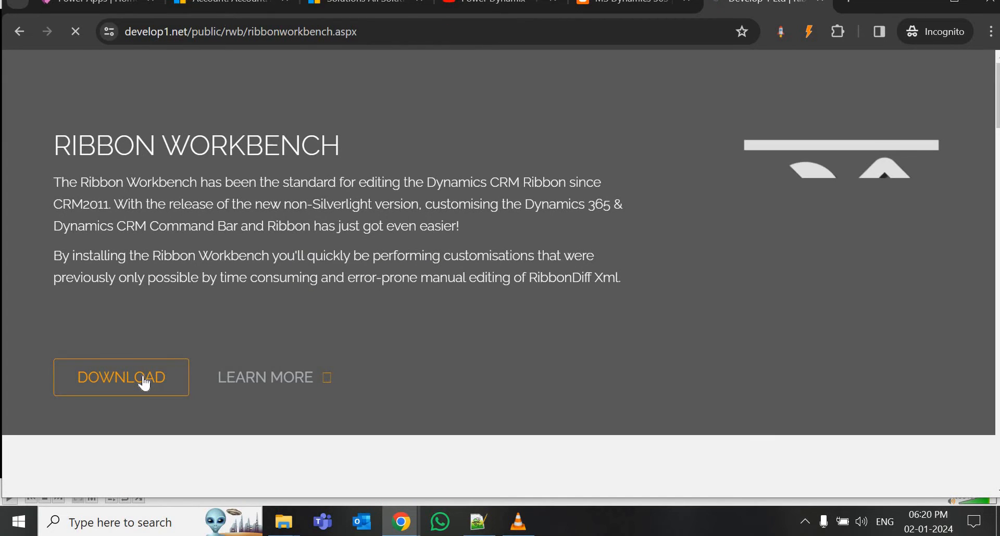
Go to the Ribbon Workbench download form and enter a name and e-mail address.
{"action": "left_click", "coordinate": [144, 376]}
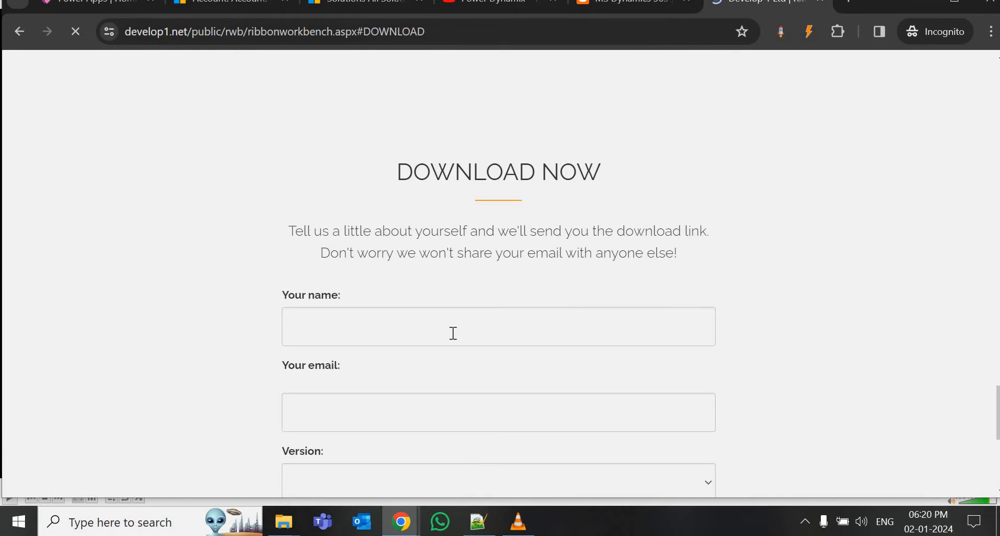
{"action": "left_click", "coordinate": [453, 334]}
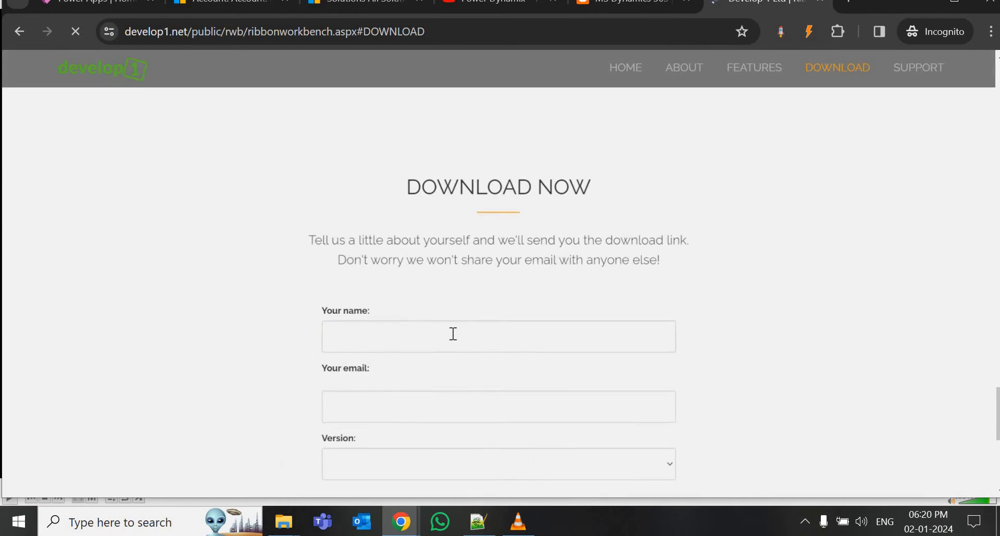
{"action": "left_click", "coordinate": [412, 341]}
{"action": "type", "text": "r"}
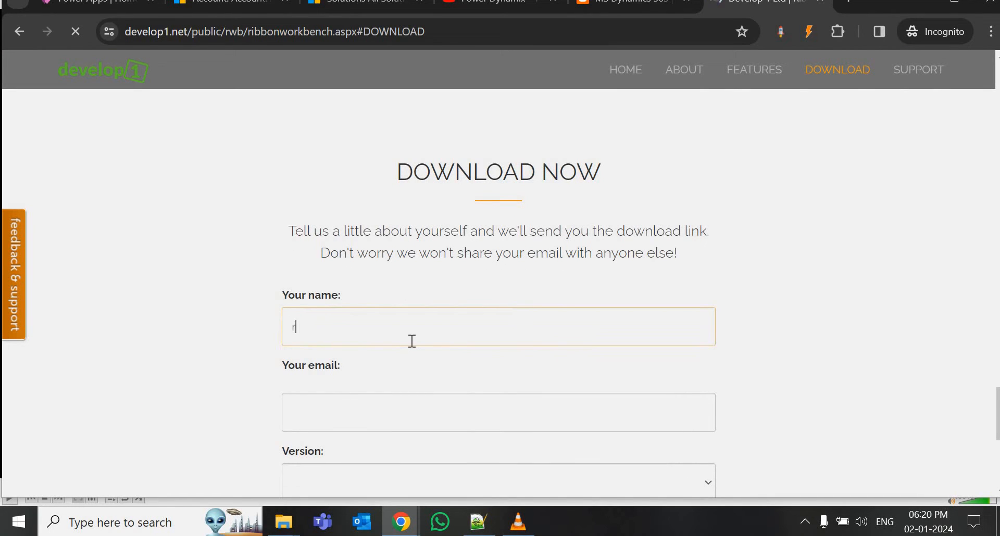
{"action": "type", "text": "ahu==="}
{"action": "left_click", "coordinate": [402, 418]}
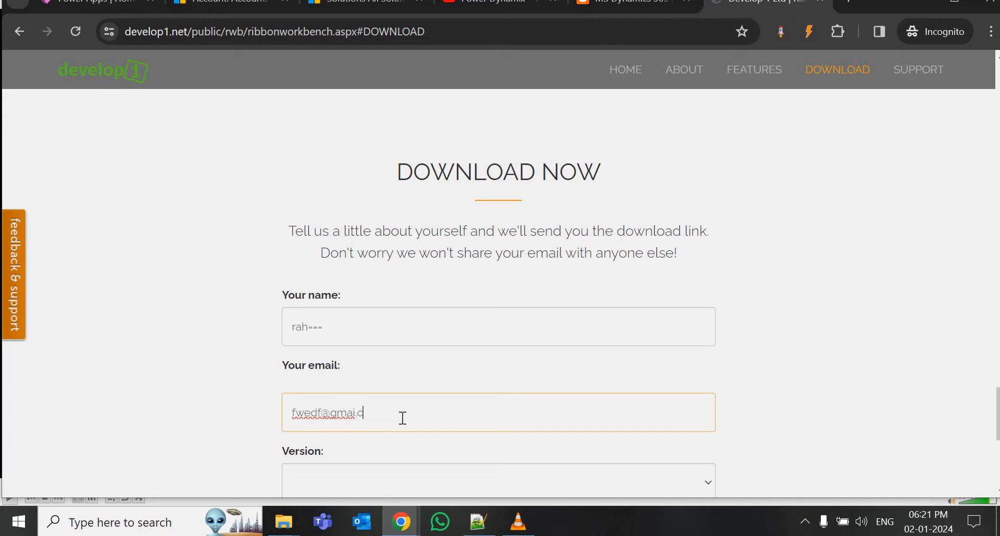
Choose Dynamics 365/Power Apps, accept the licence, generate the link and start the download.
{"action": "left_click", "coordinate": [376, 479]}
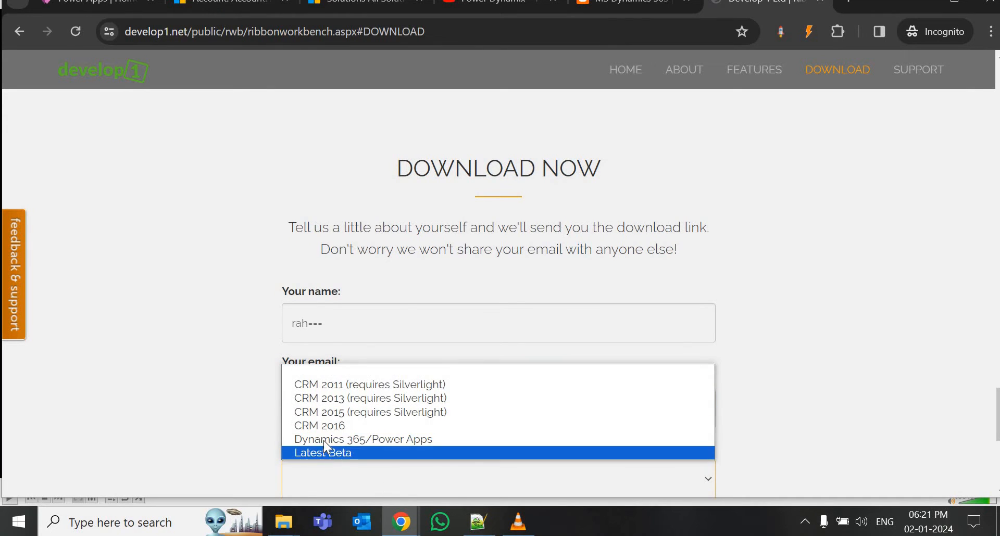
{"action": "left_click", "coordinate": [365, 440]}
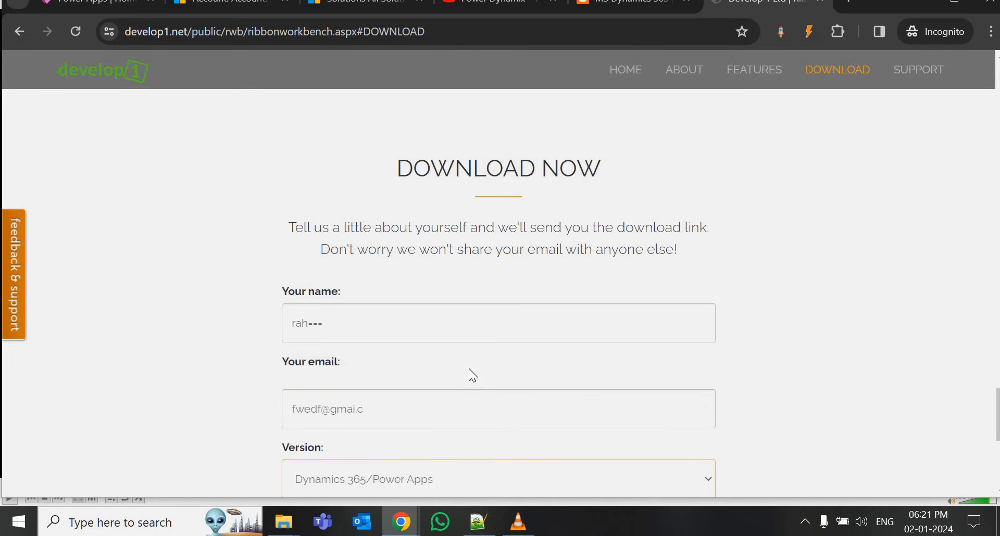
{"action": "scroll", "coordinate": [469, 372], "scroll_direction": "down", "scroll_amount": 7}
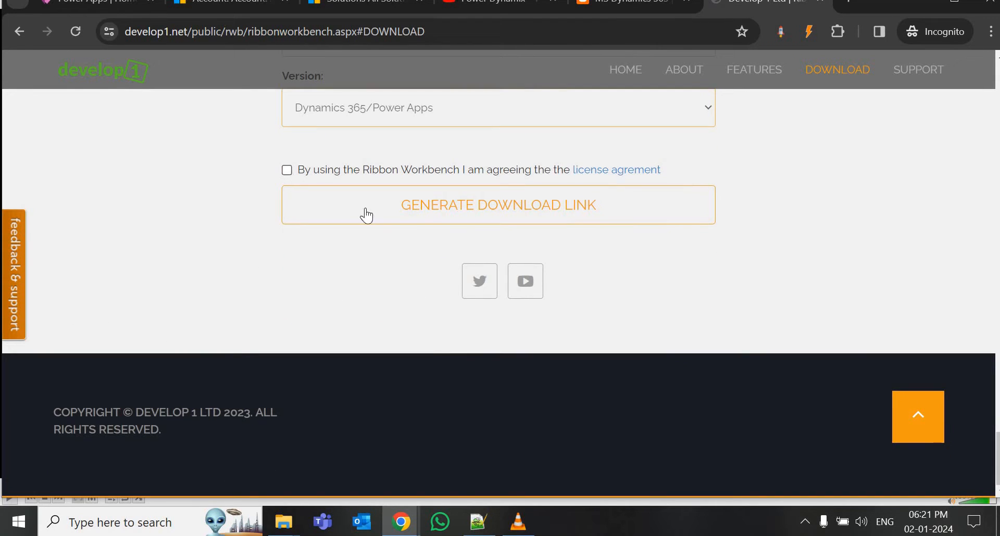
{"action": "left_click", "coordinate": [286, 170]}
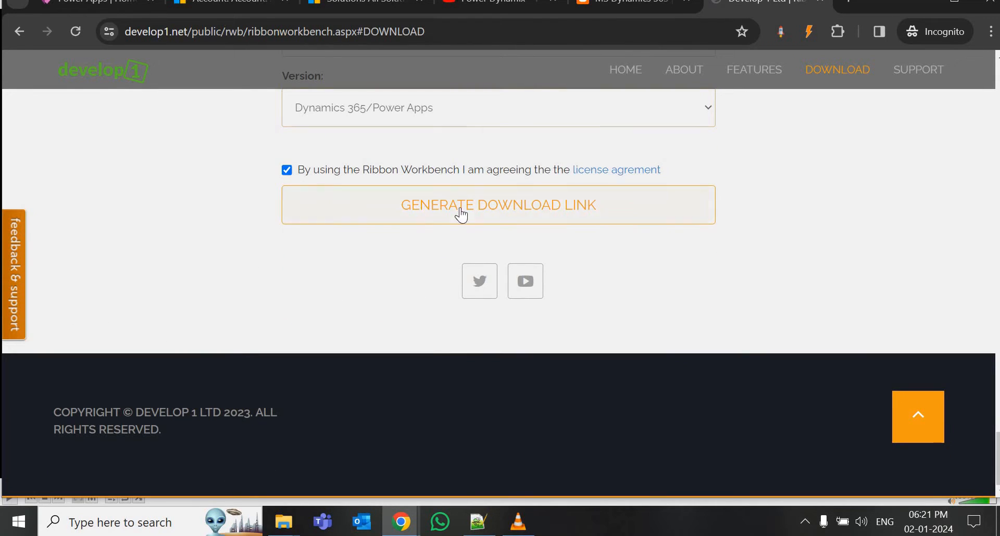
{"action": "left_click", "coordinate": [504, 208]}
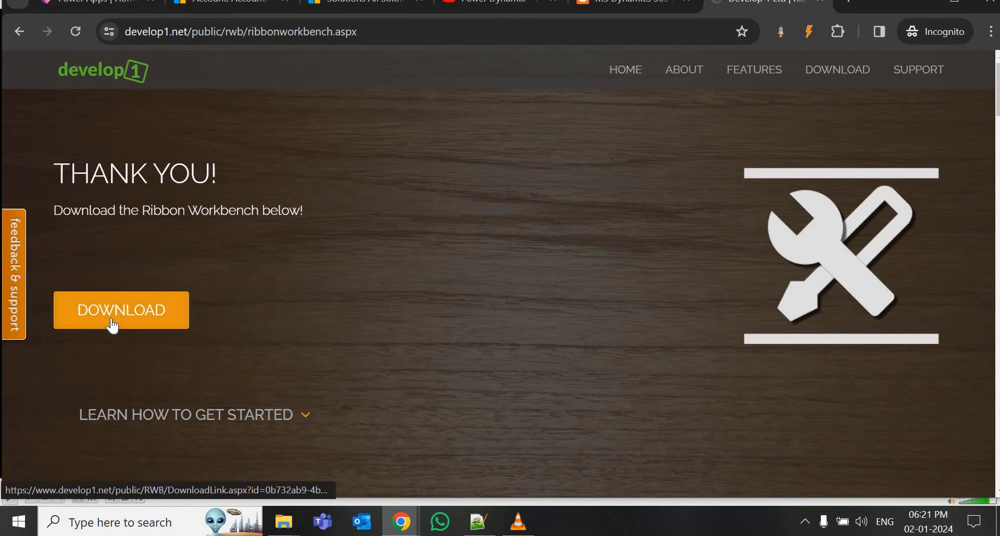
{"action": "left_click", "coordinate": [118, 315]}
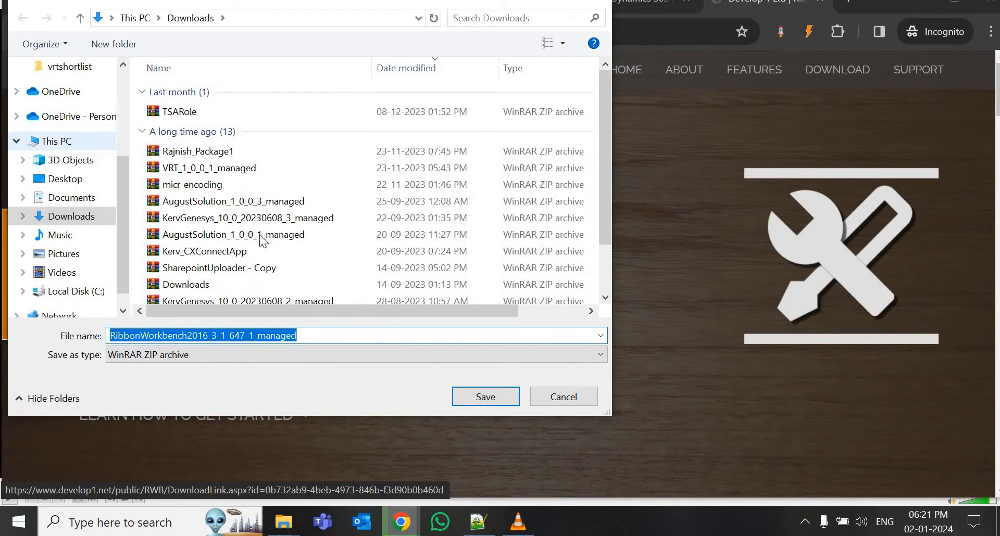
{"action": "left_click", "coordinate": [557, 402]}
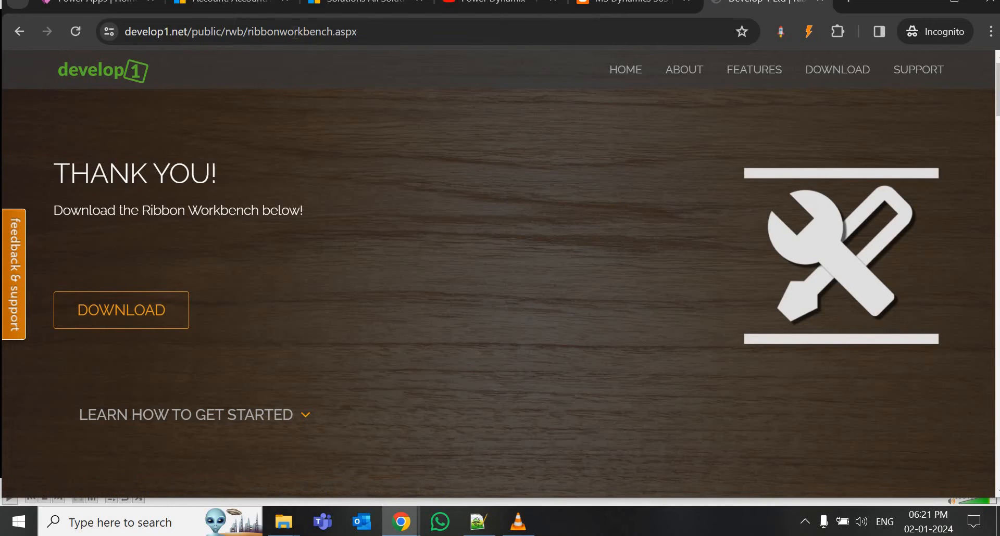
Open Advanced Settings from the gear menu and go to Settings > Solutions.
{"action": "left_click", "coordinate": [229, 3]}
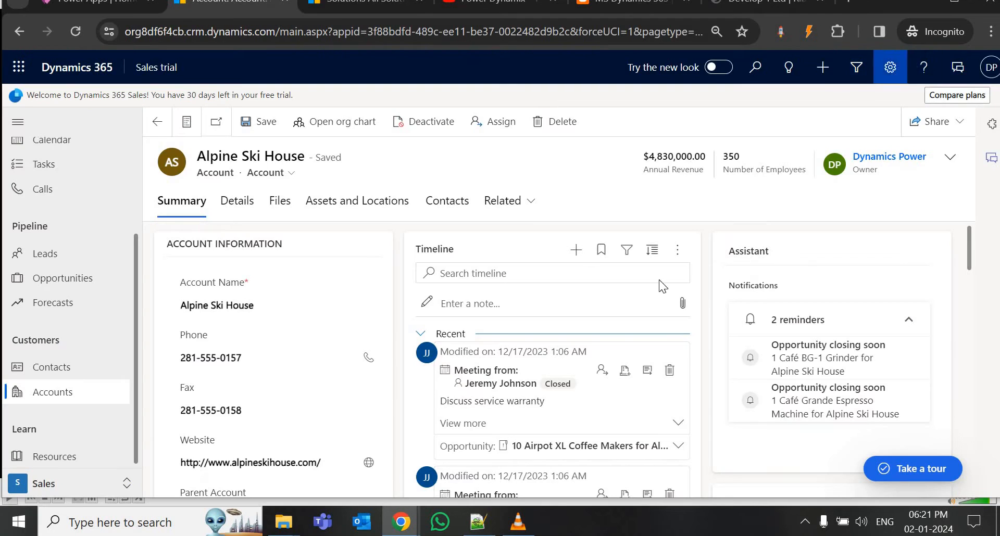
{"action": "left_click", "coordinate": [890, 67]}
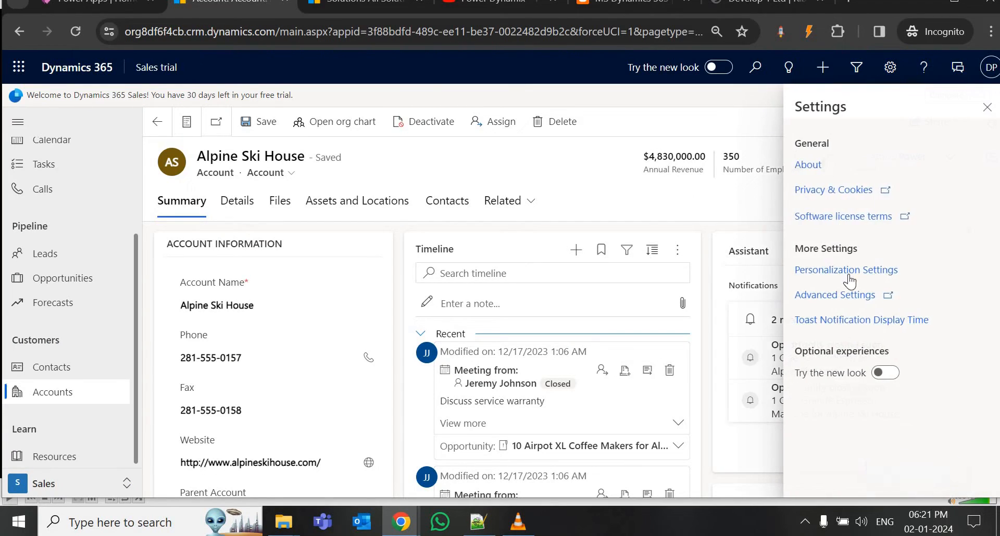
{"action": "left_click", "coordinate": [849, 296]}
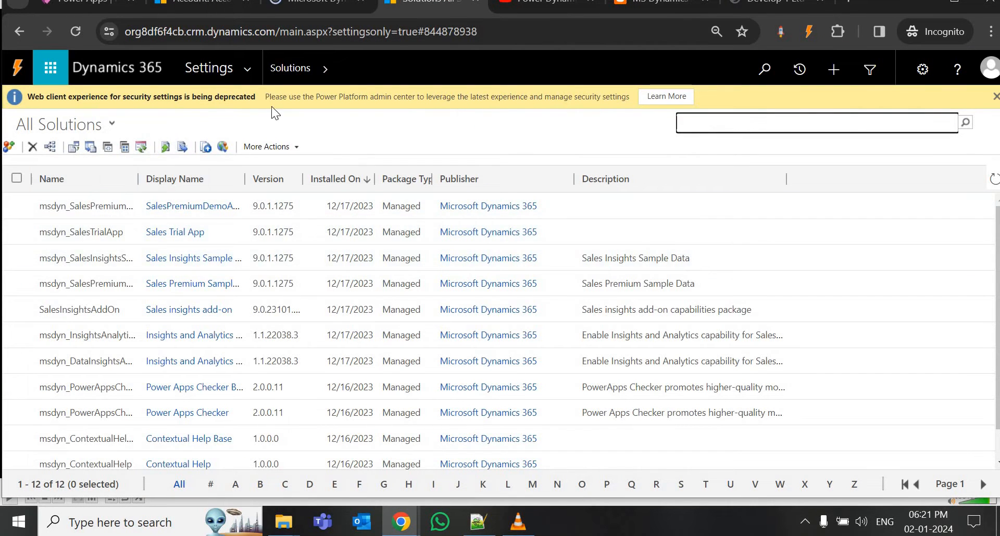
{"action": "left_click", "coordinate": [249, 69]}
{"action": "left_click", "coordinate": [211, 226]}
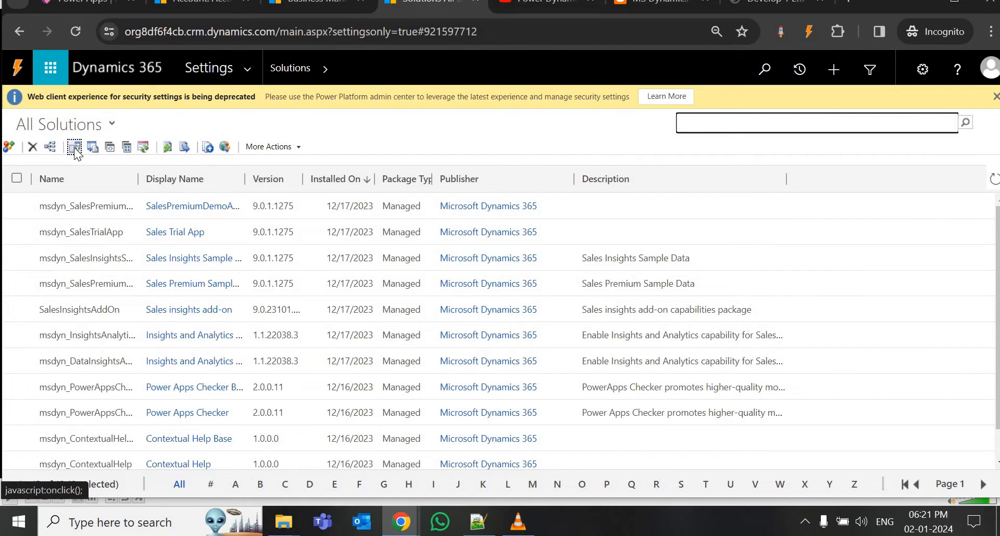
Start a solution import and pick the Ribbon Workbench zip from Downloads.
{"action": "left_click", "coordinate": [74, 148]}
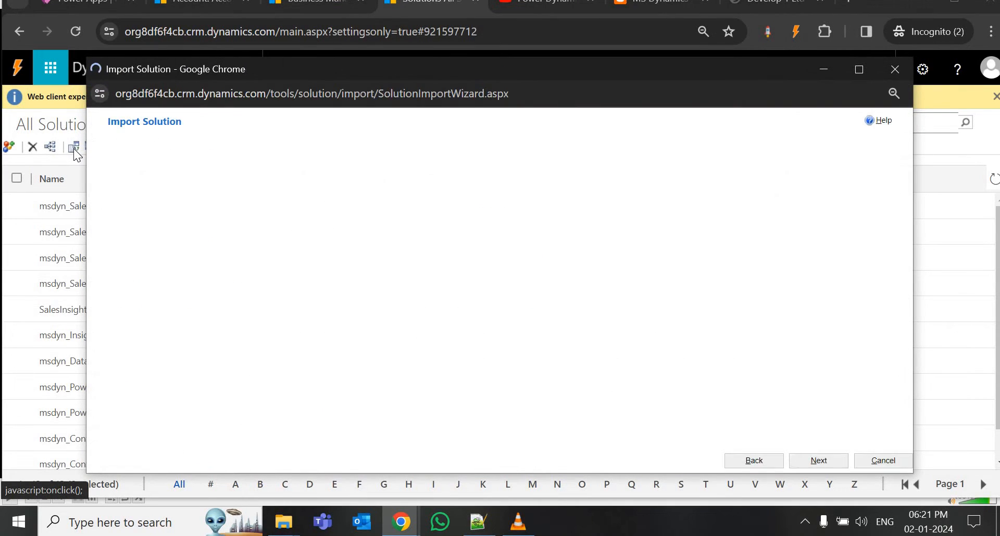
{"action": "left_click", "coordinate": [202, 164]}
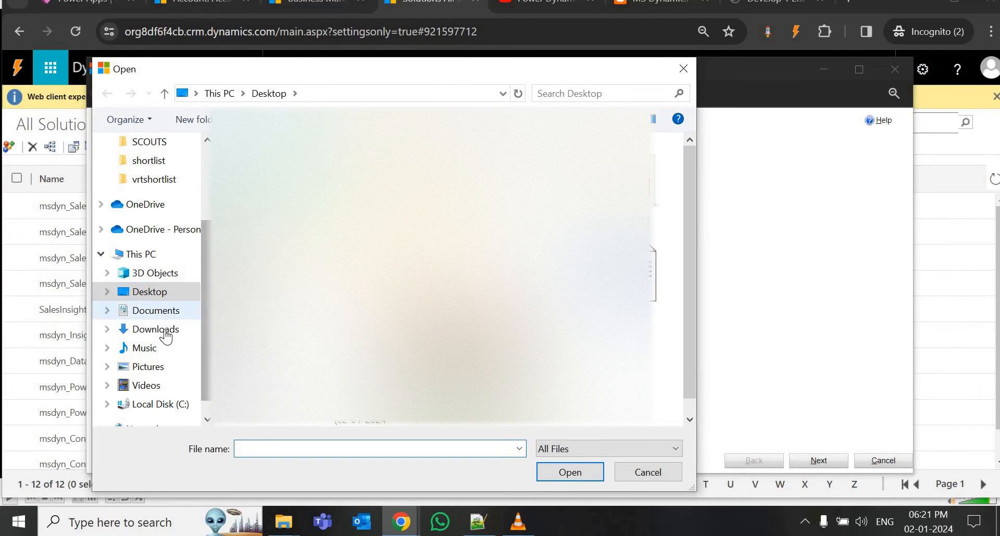
{"action": "left_click", "coordinate": [167, 330]}
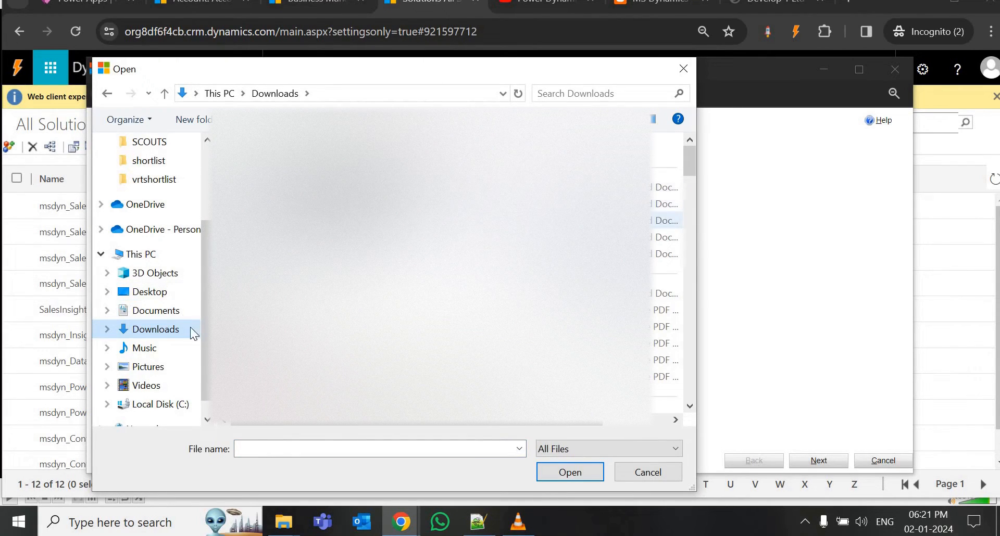
{"action": "left_click", "coordinate": [647, 472]}
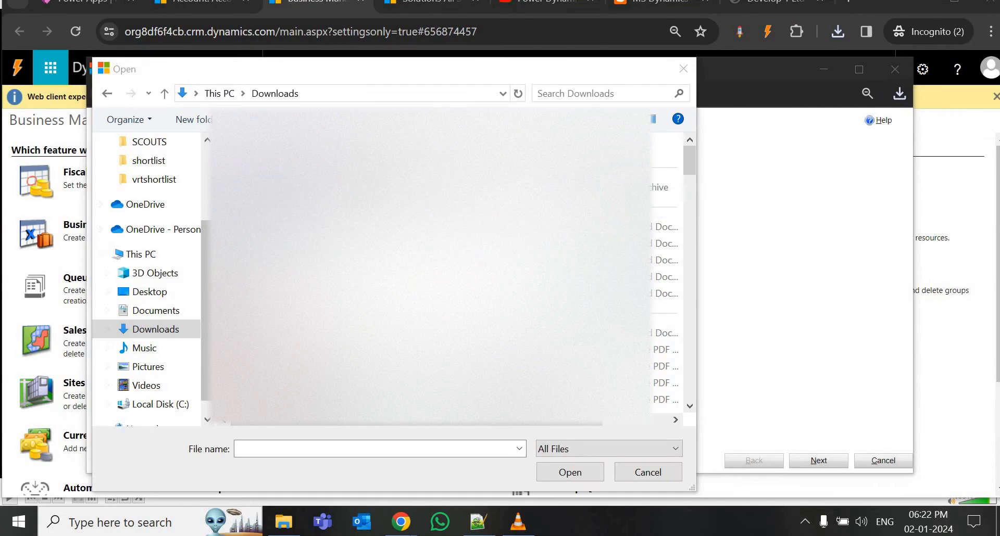
{"action": "left_click", "coordinate": [570, 472]}
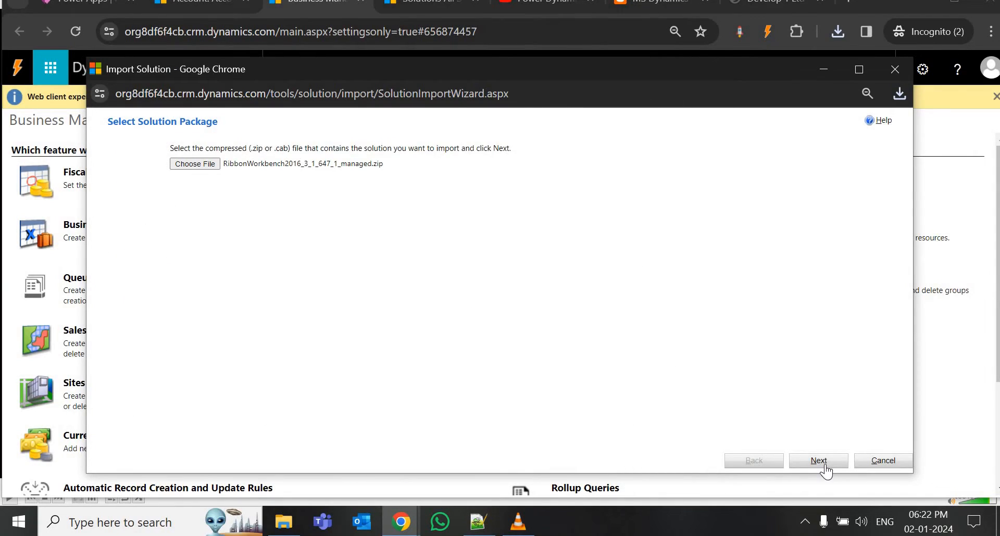
Run the import of RibbonWorkbench2016_3_1_647_1_managed through to completion and close the wizard.
{"action": "left_click", "coordinate": [819, 461]}
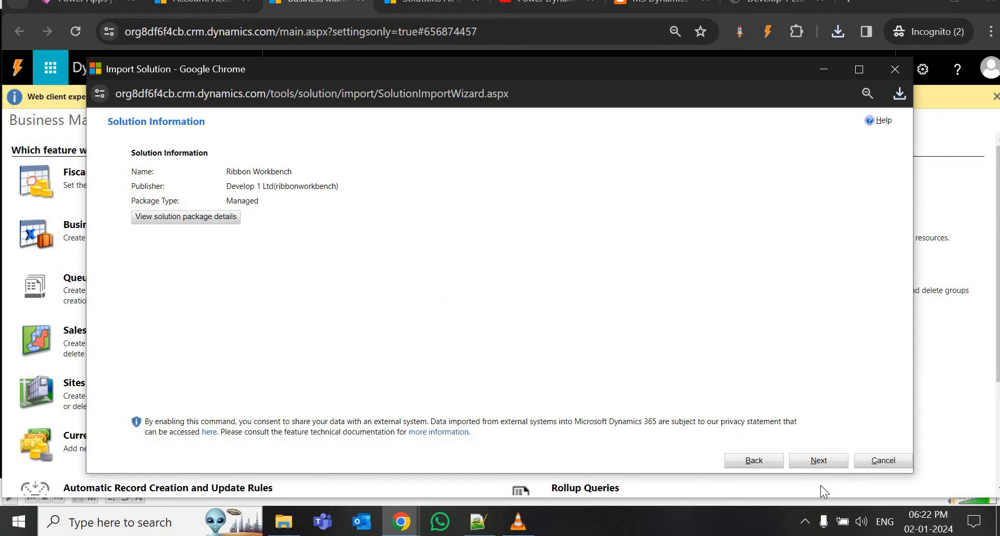
{"action": "left_click", "coordinate": [833, 462]}
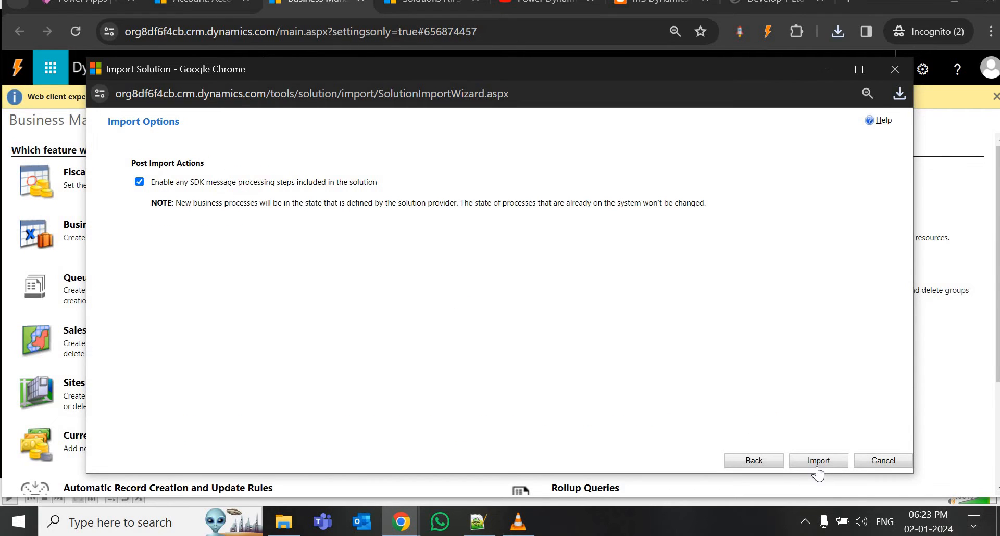
{"action": "left_click", "coordinate": [818, 462]}
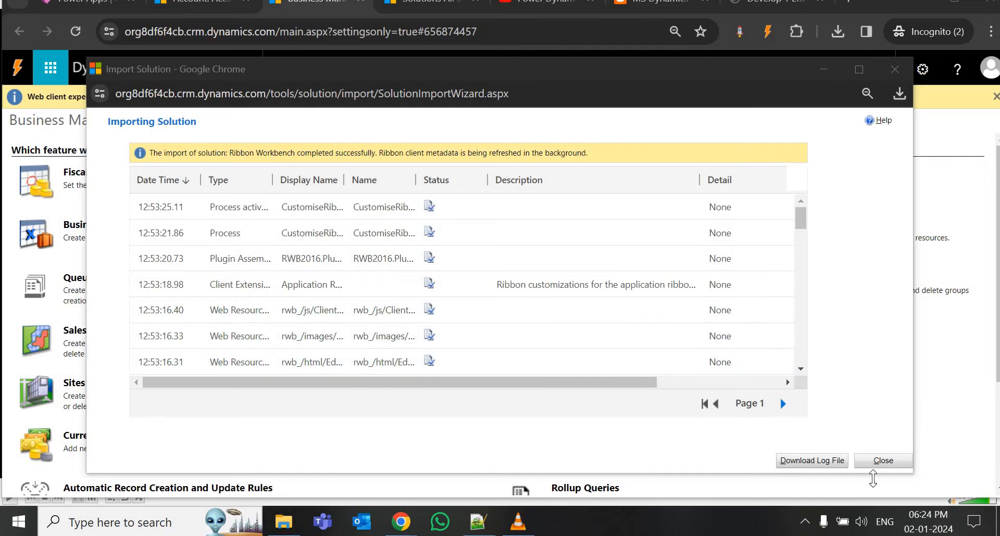
{"action": "left_click", "coordinate": [882, 462]}
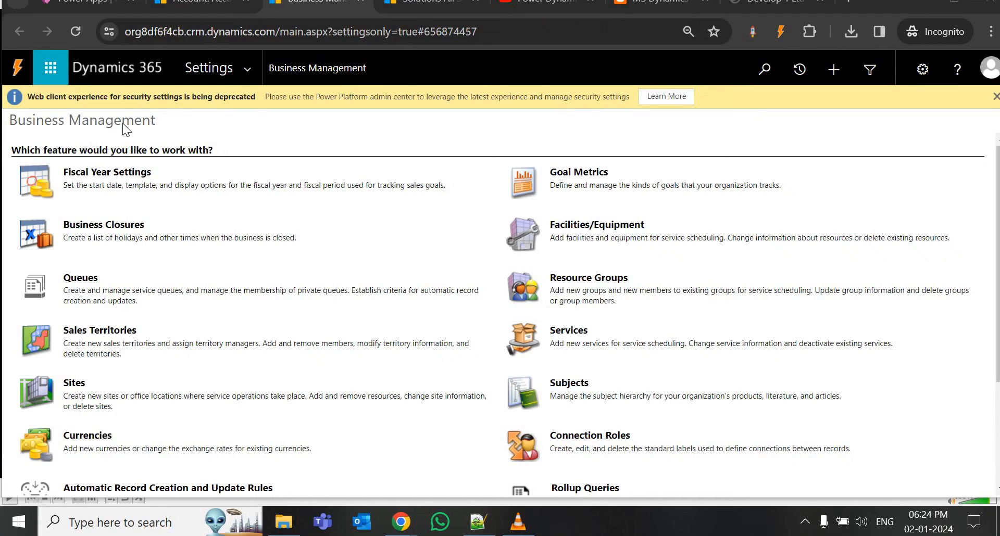
Reload Settings > Solutions so Ribbon Workbench 3.1.647.1 appears among 13 solutions.
{"action": "left_click", "coordinate": [245, 80]}
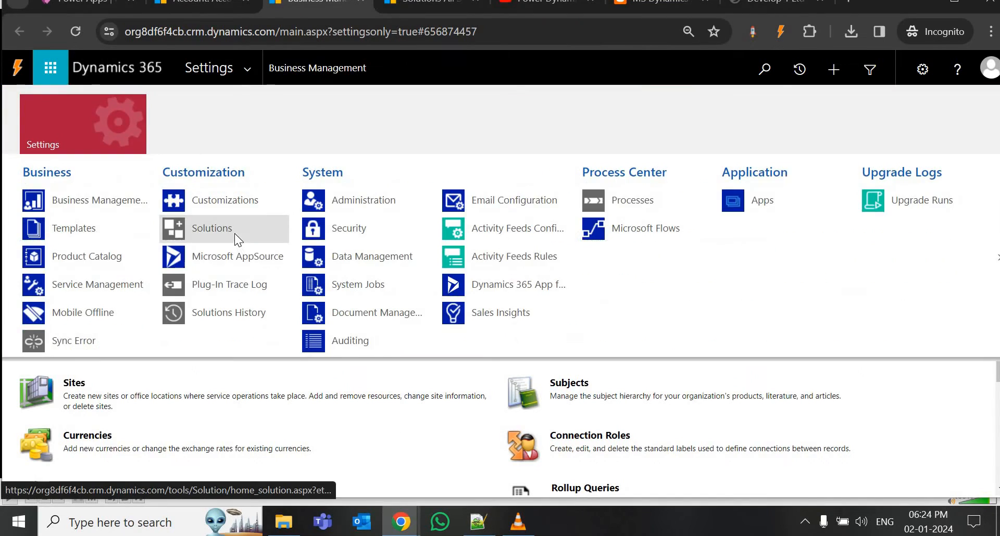
{"action": "left_click", "coordinate": [235, 233]}
{"action": "left_click_drag", "start_coordinate": [868, 2], "coordinate": [862, 4]}
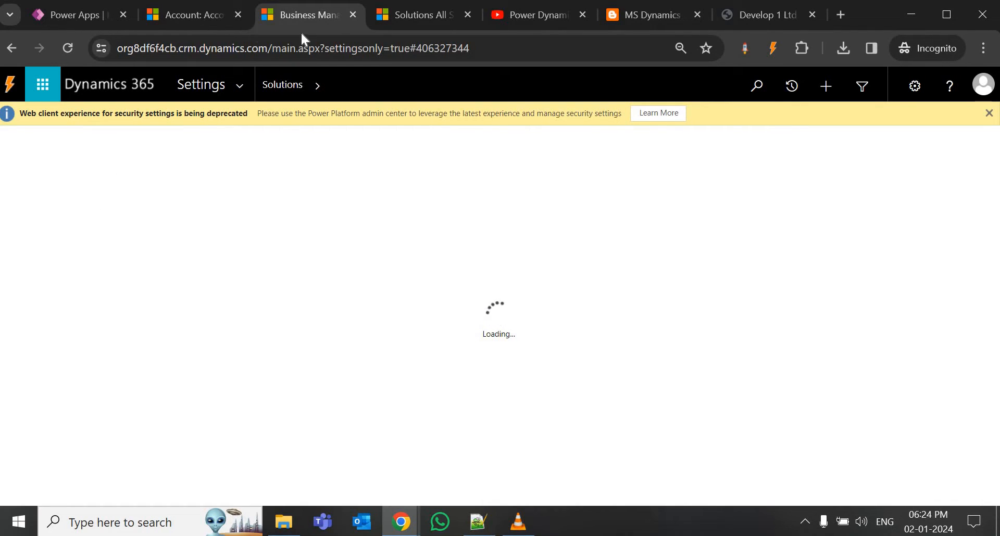
{"action": "left_click", "coordinate": [386, 18]}
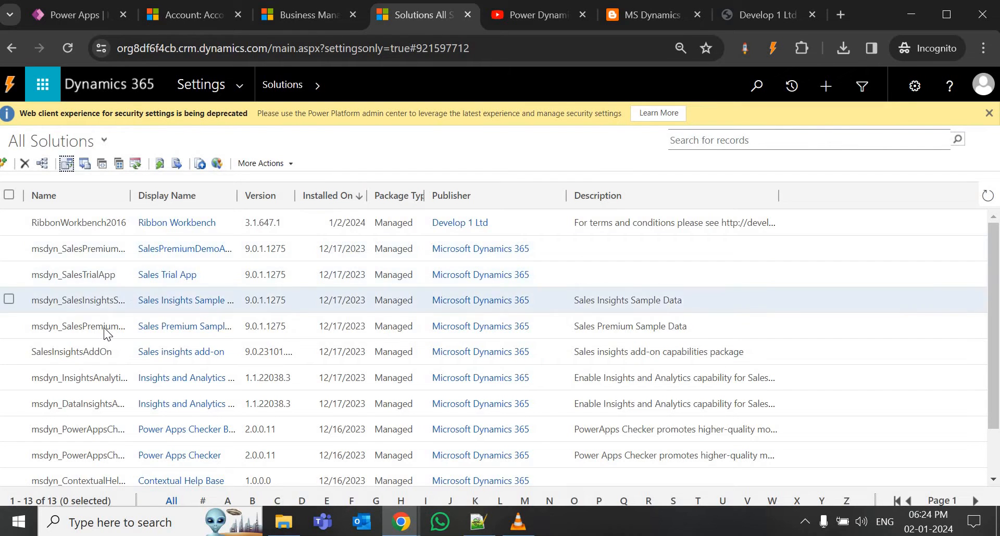
{"action": "scroll", "coordinate": [104, 327], "scroll_direction": "down", "scroll_amount": 2}
{"action": "left_click", "coordinate": [239, 85]}
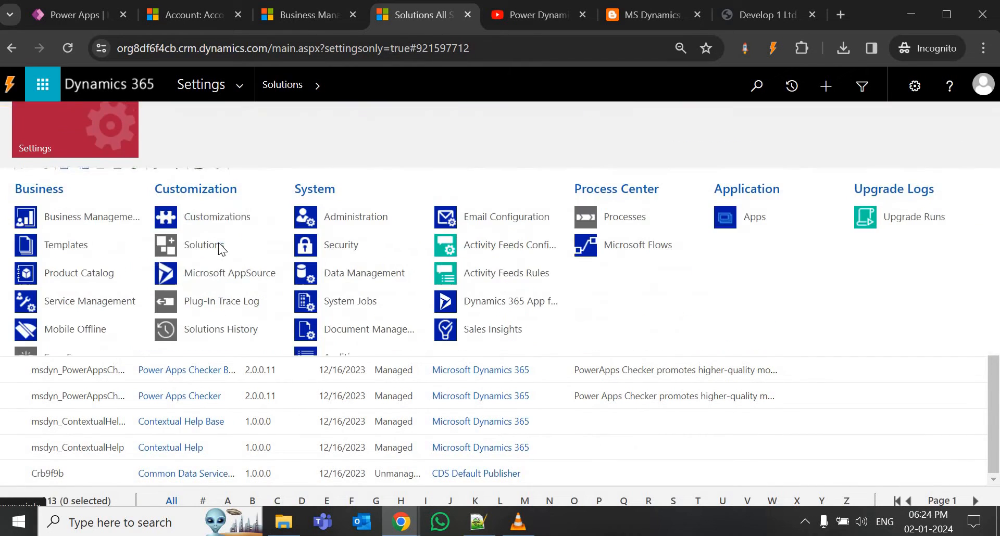
{"action": "left_click", "coordinate": [215, 246]}
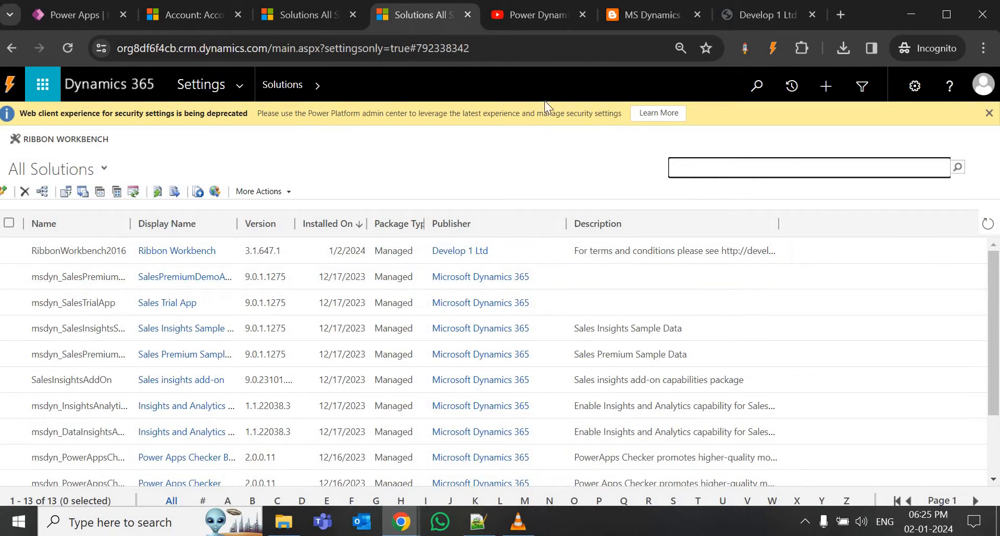
Launch Ribbon Workbench from the refreshed solutions list.
{"action": "left_click", "coordinate": [304, 9]}
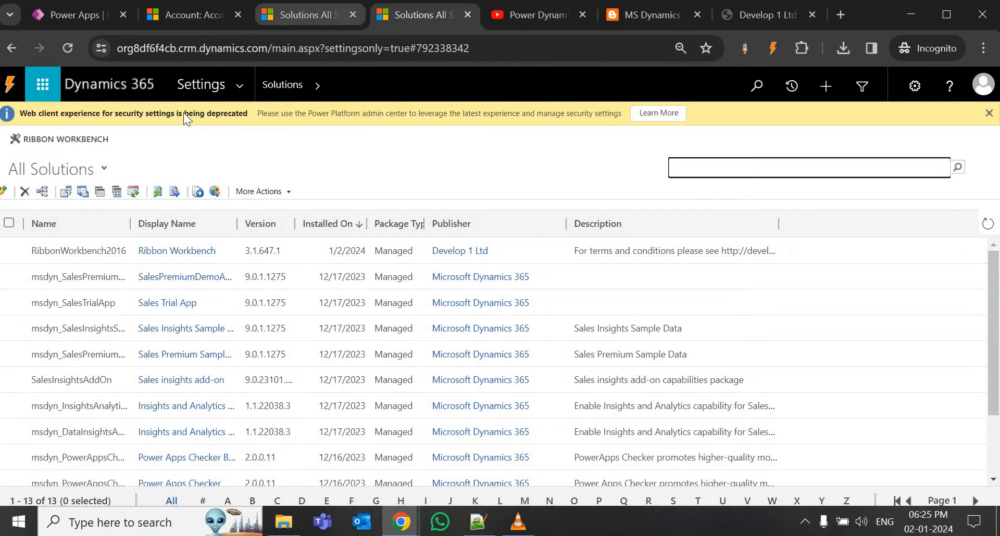
{"action": "left_click", "coordinate": [44, 136]}
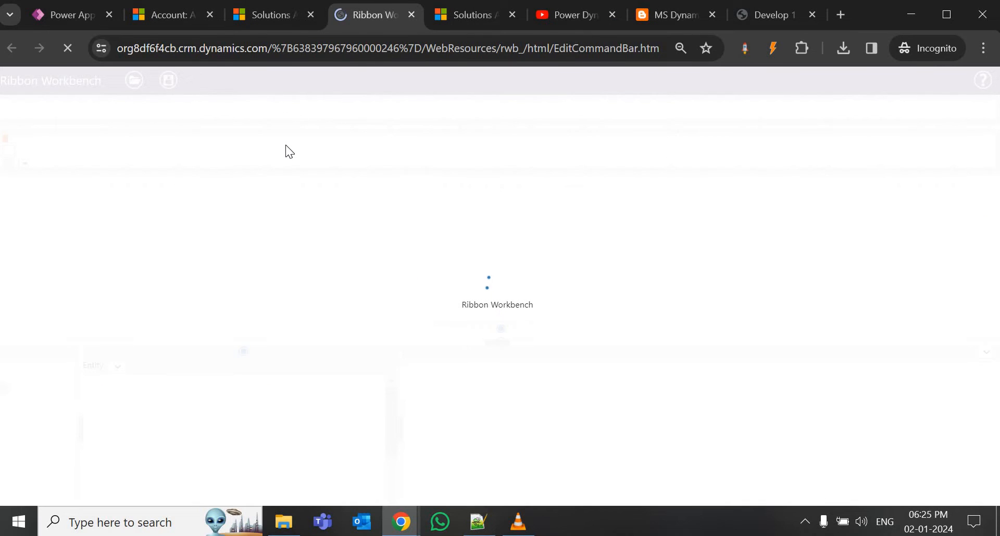
{"action": "left_click", "coordinate": [458, 15]}
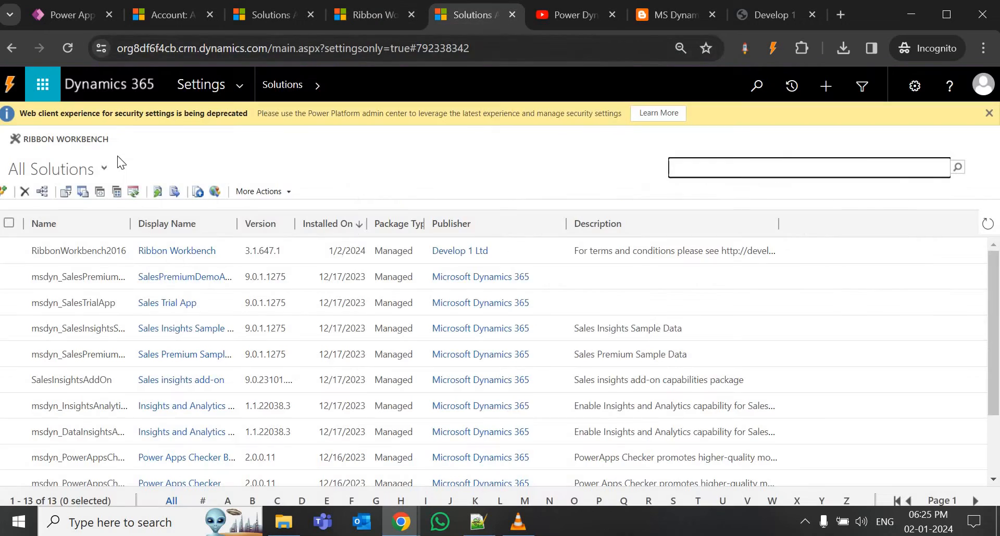
Try loading the Common Data Services Default Solution, dismiss the refusal, and return to the solutions list.
{"action": "left_click", "coordinate": [351, 19]}
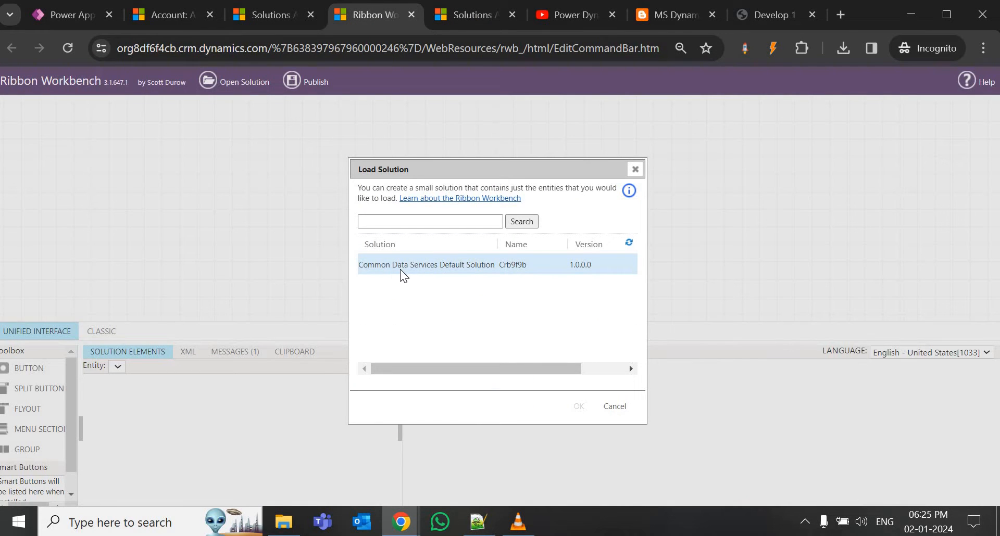
{"action": "left_click", "coordinate": [400, 269]}
{"action": "left_click", "coordinate": [579, 414]}
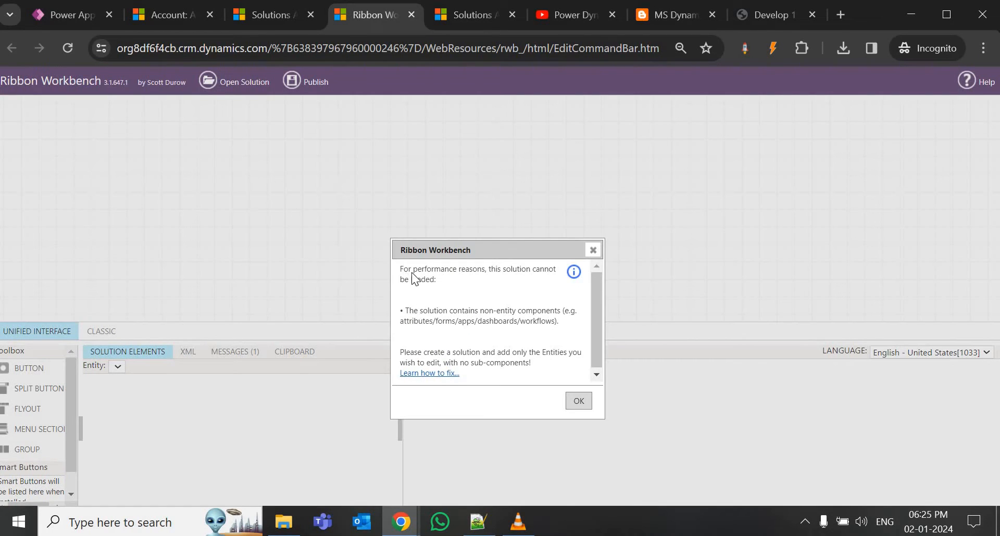
{"action": "left_click", "coordinate": [573, 401]}
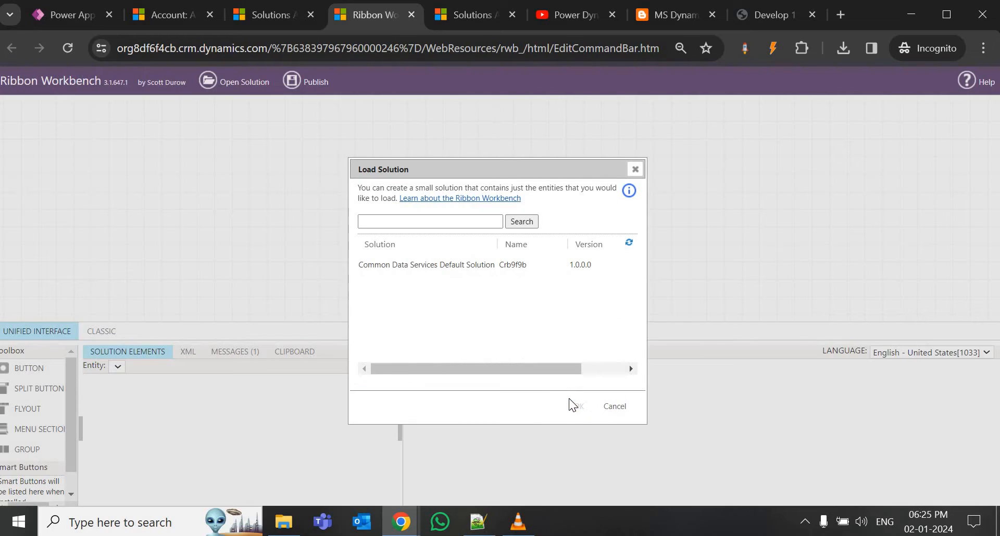
{"action": "left_click", "coordinate": [466, 16]}
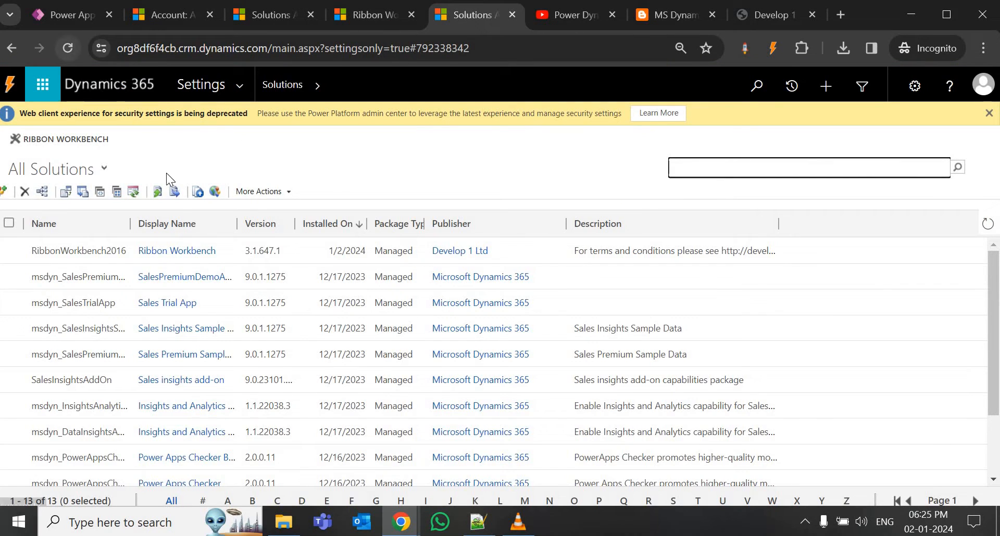
Create the unmanaged solution 'Dynamix Power', version 1.0.0, under the Default Publisher.
{"action": "left_click", "coordinate": [23, 191]}
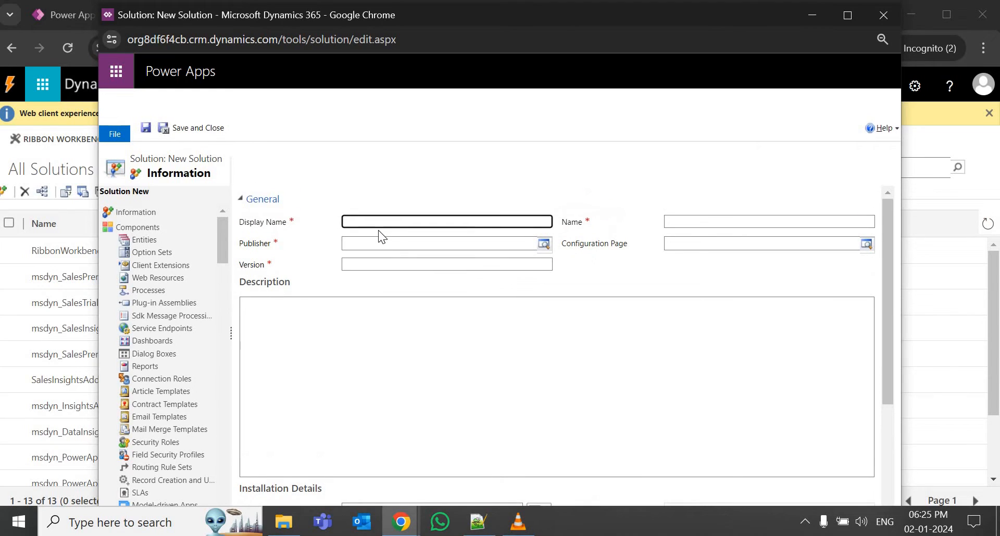
{"action": "type", "text": "Dynamix Pow"}
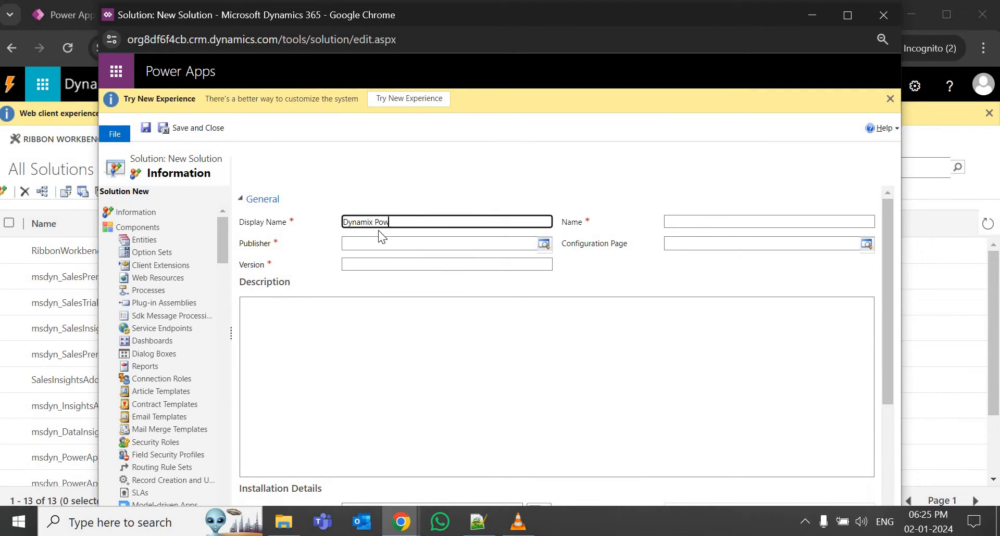
{"action": "type", "text": "er"}
{"action": "left_click", "coordinate": [376, 244]}
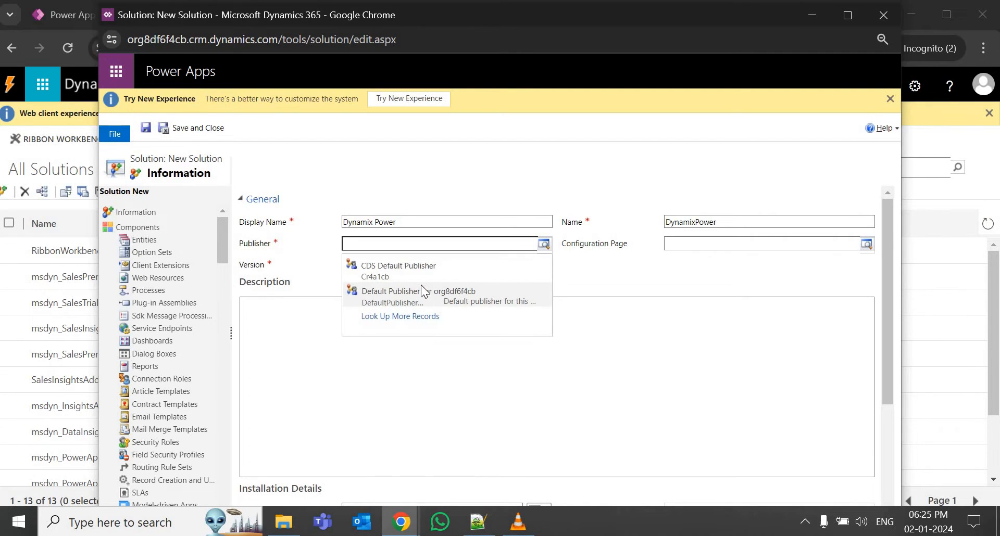
{"action": "left_click", "coordinate": [425, 305]}
{"action": "left_click", "coordinate": [424, 264]}
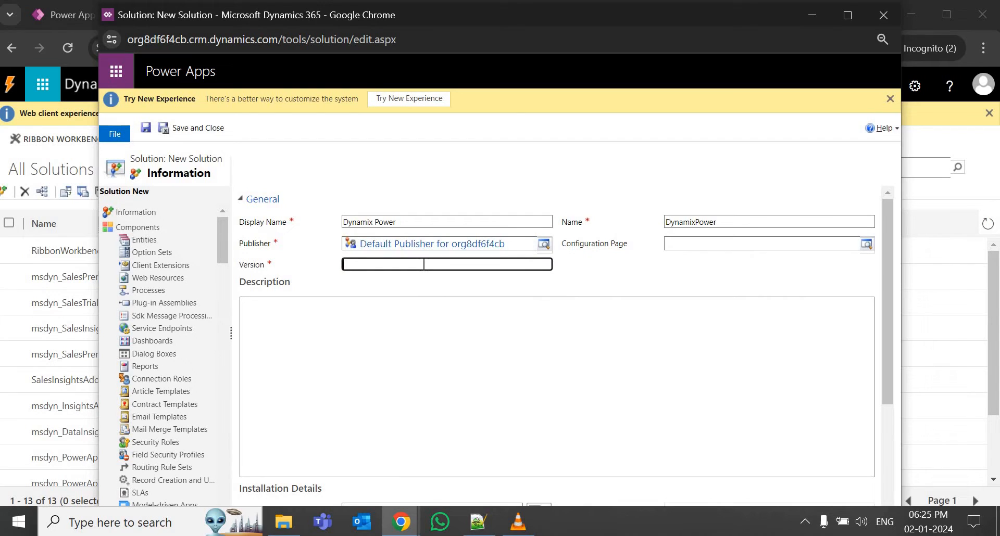
{"action": "type", "text": "1.0.0"}
{"action": "left_click", "coordinate": [201, 134]}
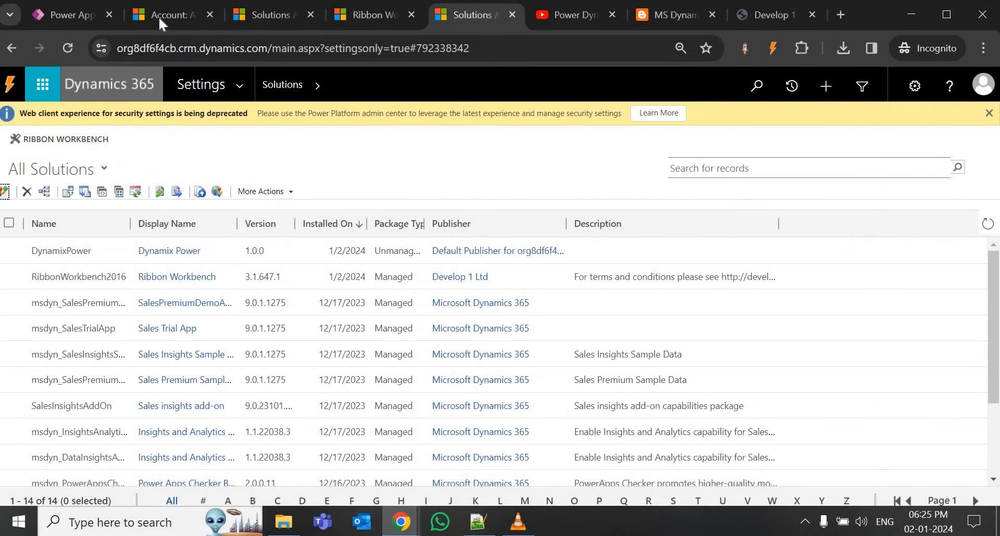
Review Alpine Ski House's Contacts and Summary tabs, then go to the All Solutions list.
{"action": "left_click", "coordinate": [159, 15]}
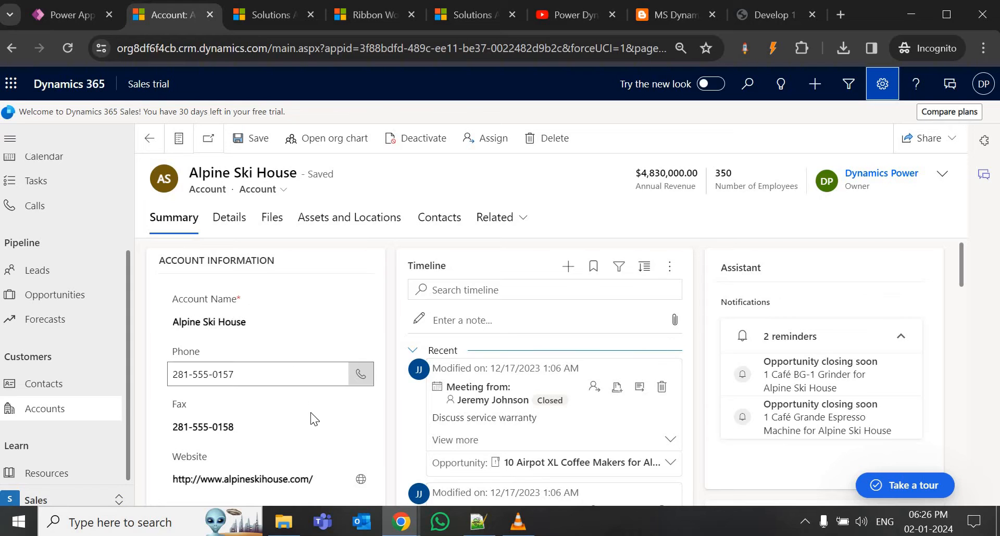
{"action": "scroll", "coordinate": [268, 453], "scroll_direction": "down", "scroll_amount": 5}
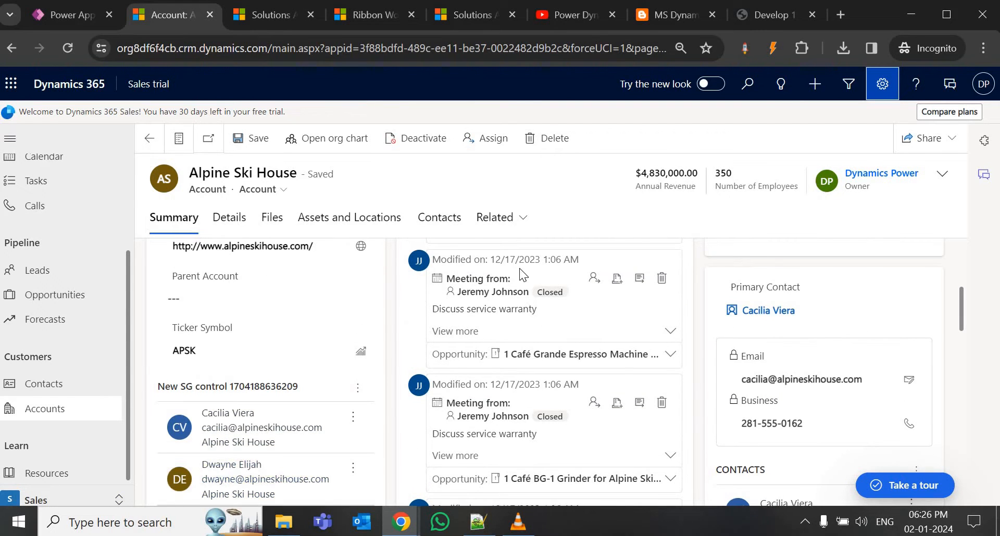
{"action": "scroll", "coordinate": [519, 267], "scroll_direction": "up", "scroll_amount": 2}
{"action": "left_click", "coordinate": [440, 217]}
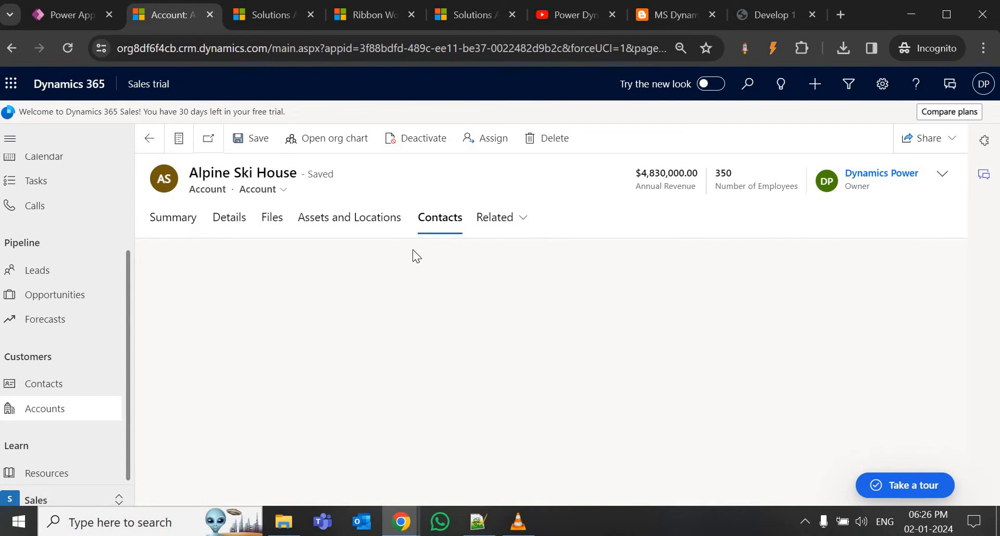
{"action": "left_click", "coordinate": [173, 221]}
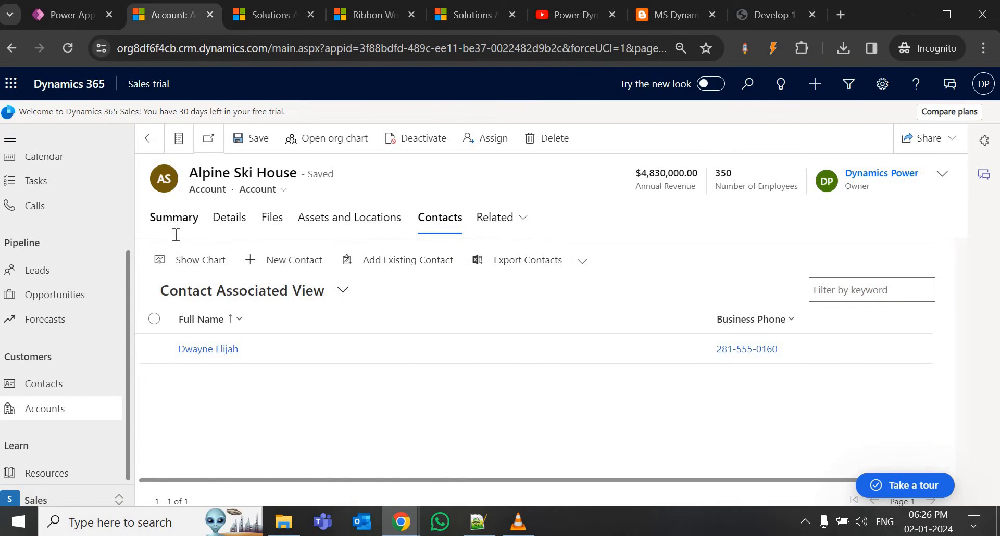
{"action": "left_click", "coordinate": [466, 14]}
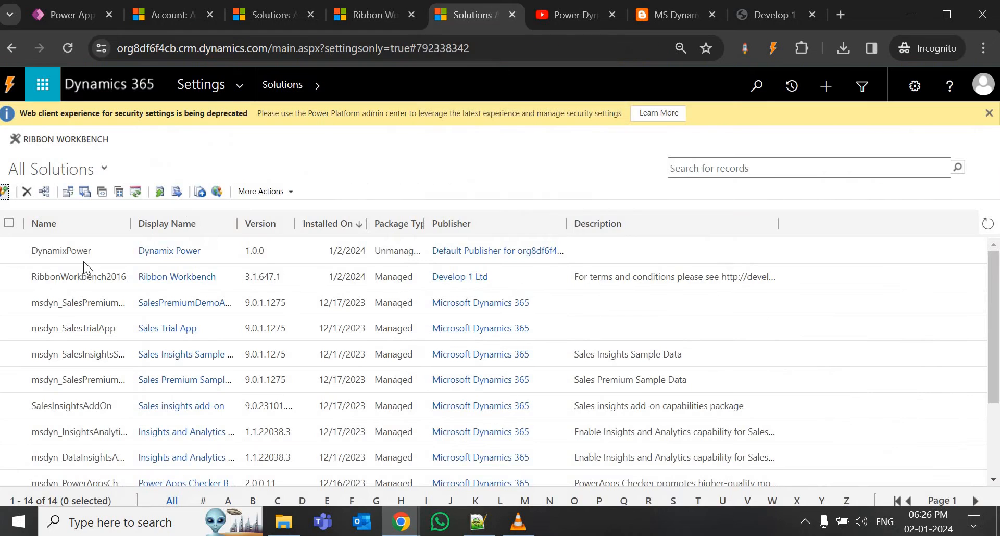
Open the Dynamix Power solution and choose Add Existing > Entity.
{"action": "left_click", "coordinate": [177, 251]}
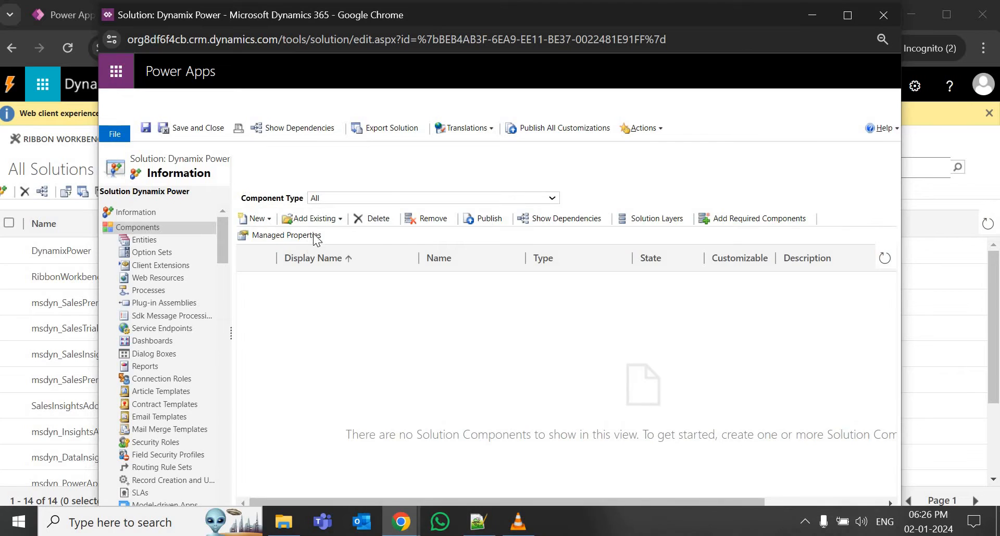
{"action": "left_click", "coordinate": [315, 218]}
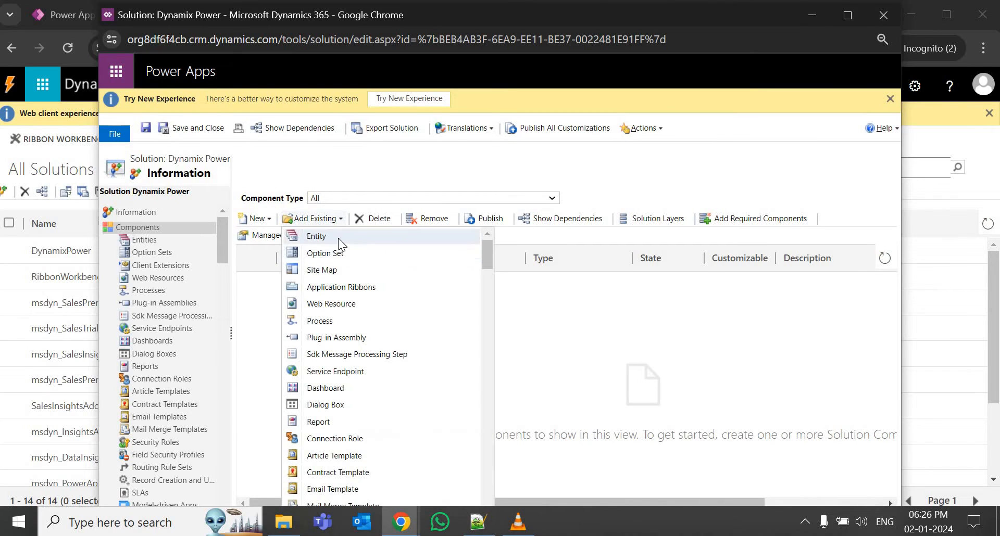
{"action": "left_click", "coordinate": [337, 237]}
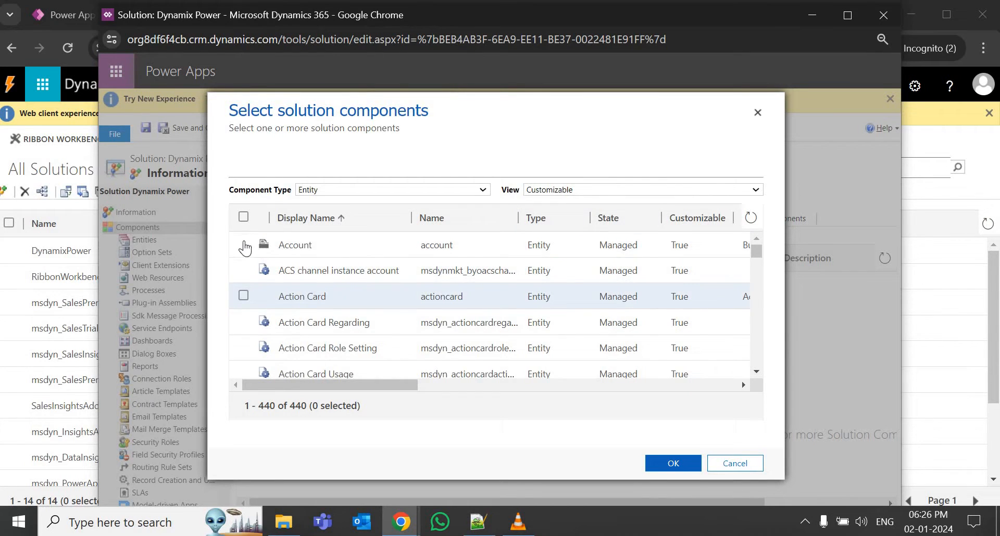
Tick the Account and Contact entities and confirm the selection.
{"action": "left_click", "coordinate": [243, 245]}
{"action": "scroll", "coordinate": [364, 314], "scroll_direction": "down", "scroll_amount": 3}
{"action": "scroll", "coordinate": [365, 314], "scroll_direction": "down", "scroll_amount": 10}
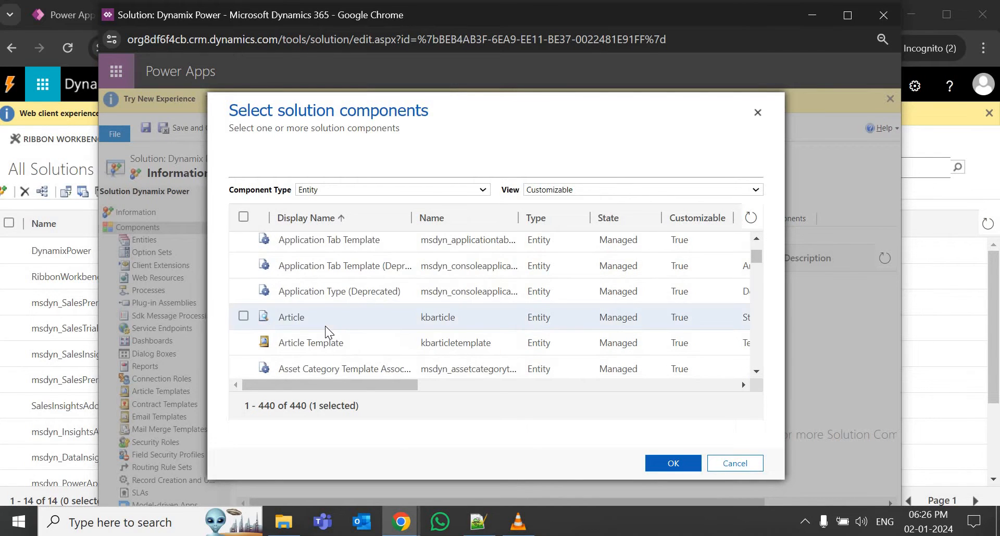
{"action": "scroll", "coordinate": [327, 327], "scroll_direction": "down", "scroll_amount": 5}
{"action": "scroll", "coordinate": [365, 344], "scroll_direction": "down", "scroll_amount": 8}
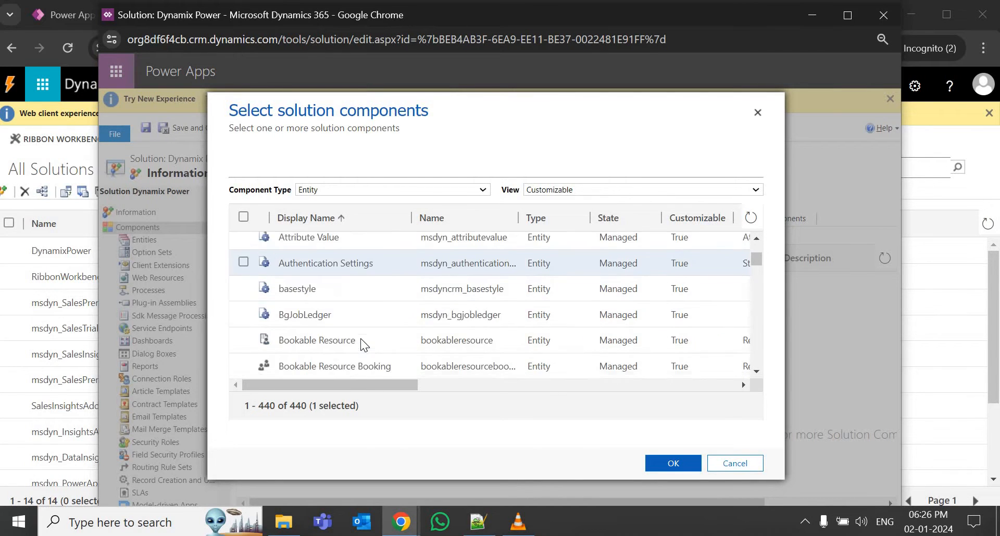
{"action": "scroll", "coordinate": [358, 341], "scroll_direction": "down", "scroll_amount": 10}
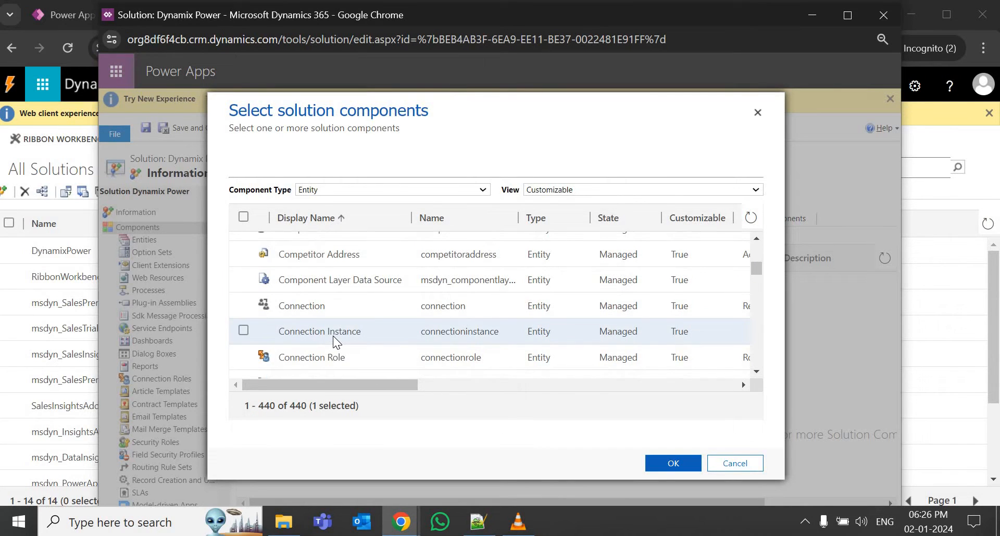
{"action": "scroll", "coordinate": [335, 341], "scroll_direction": "down", "scroll_amount": 5}
{"action": "scroll", "coordinate": [305, 339], "scroll_direction": "up", "scroll_amount": 5}
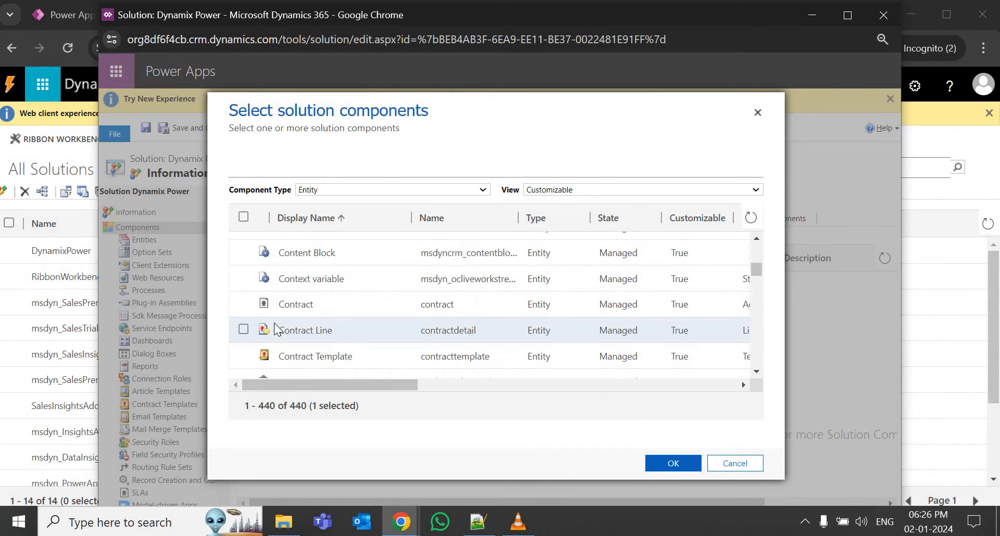
{"action": "scroll", "coordinate": [249, 322], "scroll_direction": "down", "scroll_amount": 1}
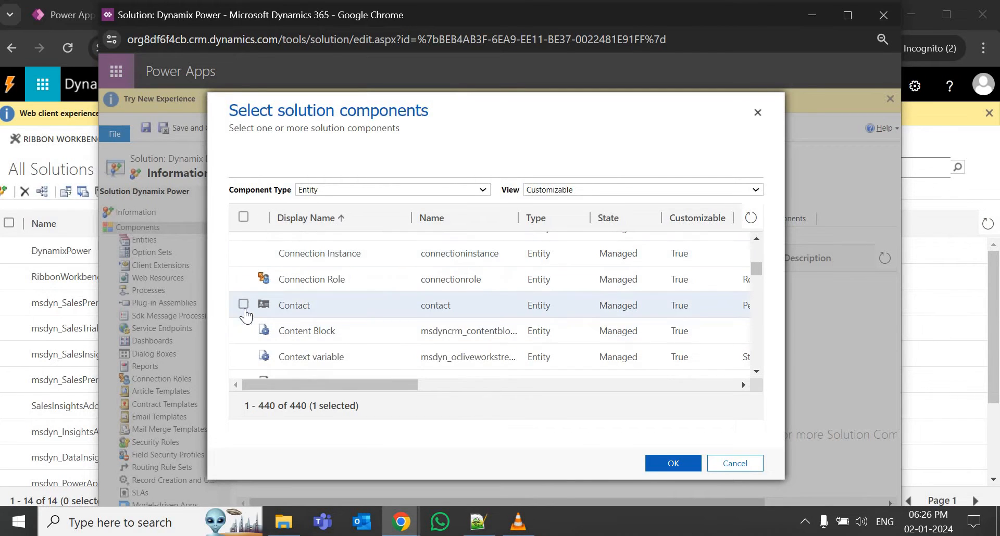
{"action": "left_click", "coordinate": [243, 304]}
{"action": "left_click", "coordinate": [647, 466]}
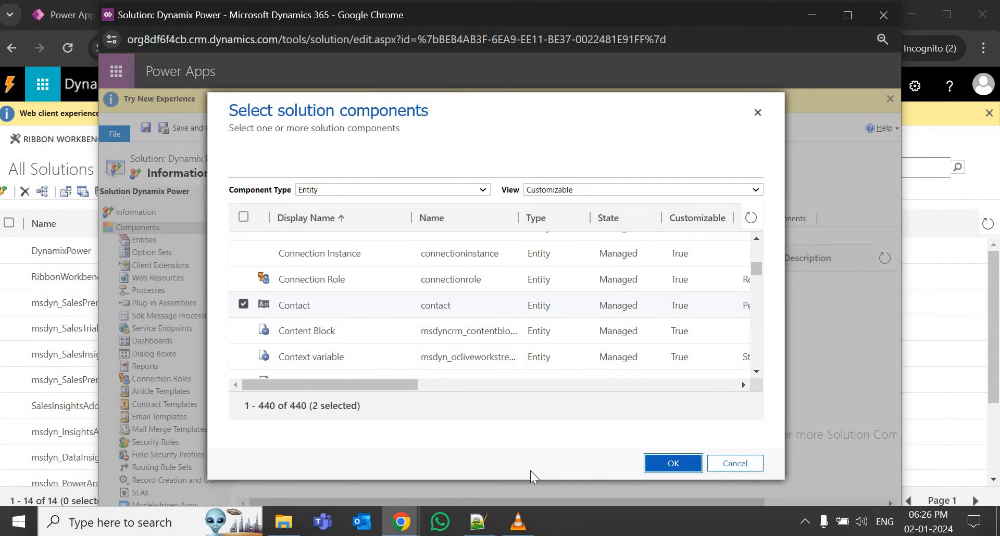
{"action": "left_click", "coordinate": [672, 465]}
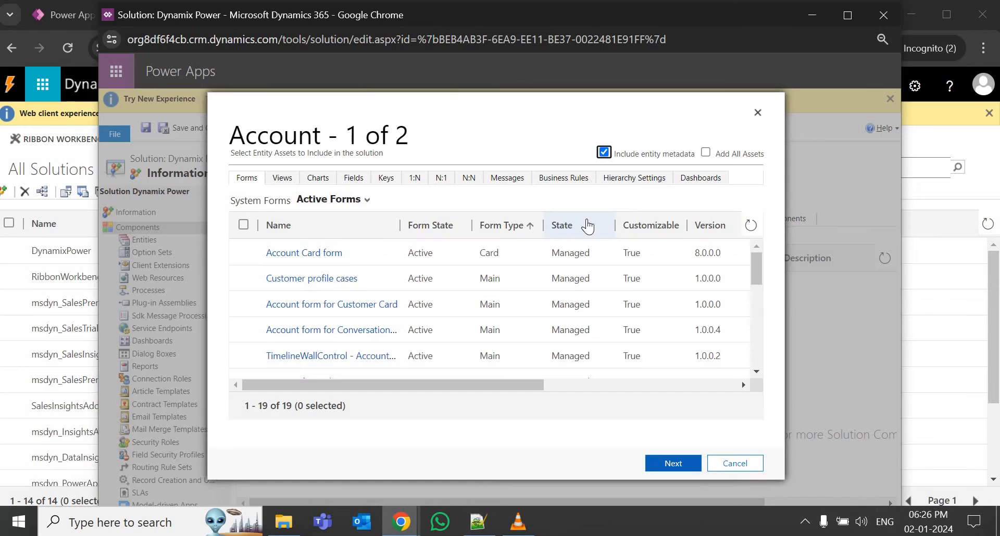
Add Account and Contact with Include entity metadata unchecked for both.
{"action": "left_click", "coordinate": [603, 156]}
{"action": "left_click", "coordinate": [603, 155]}
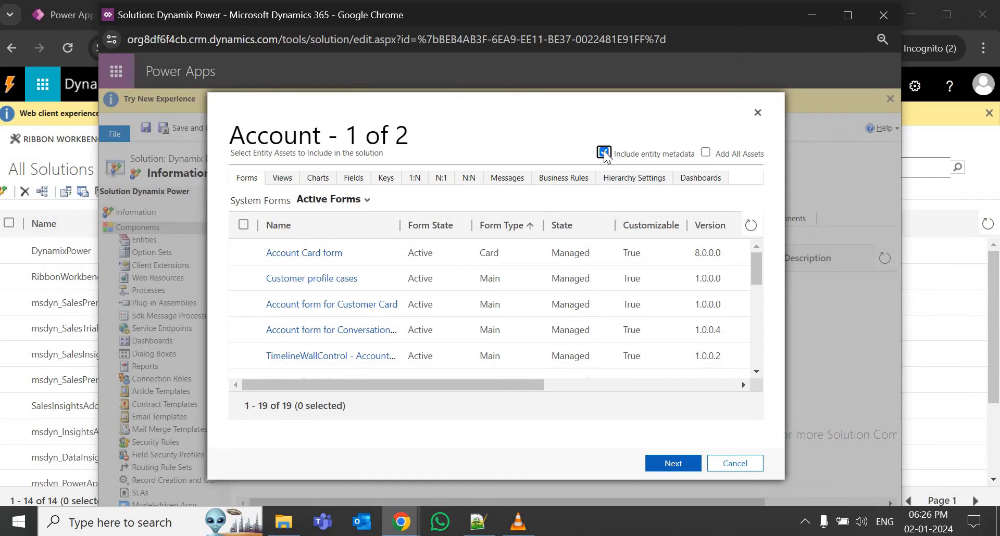
{"action": "left_click", "coordinate": [674, 464]}
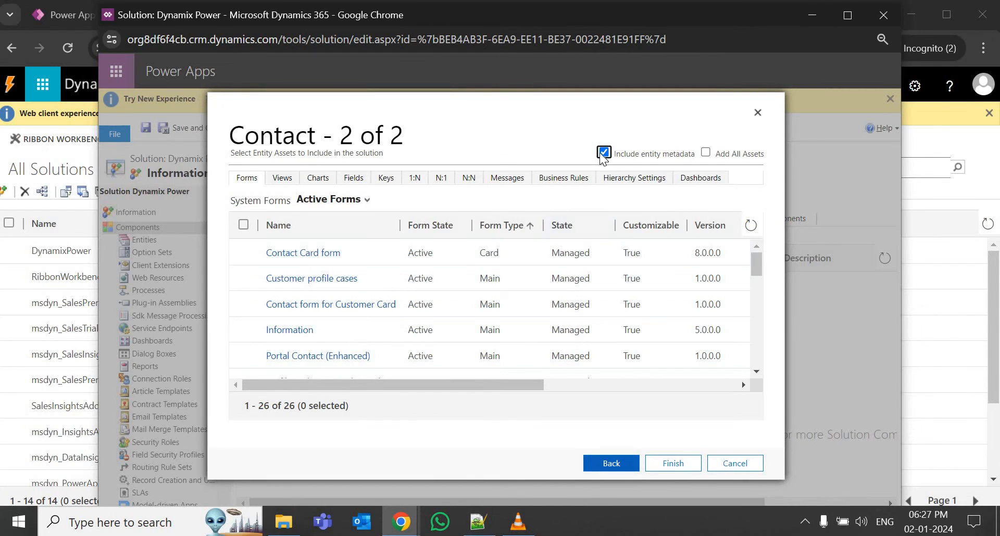
{"action": "left_click", "coordinate": [603, 152]}
{"action": "left_click", "coordinate": [673, 463]}
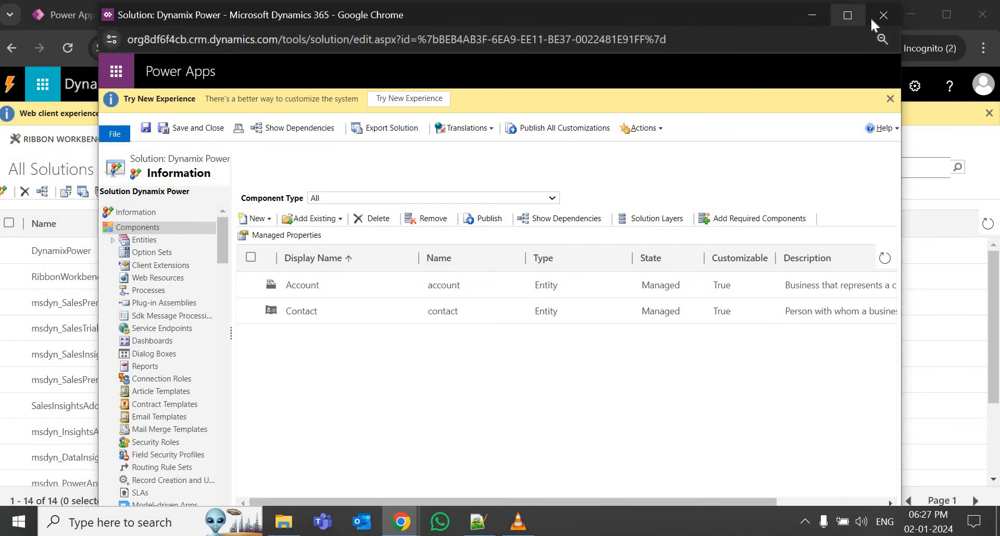
Dock the Dynamix Power popup as a main-browser tab, then return to All Solutions.
{"action": "right_click", "coordinate": [336, 19]}
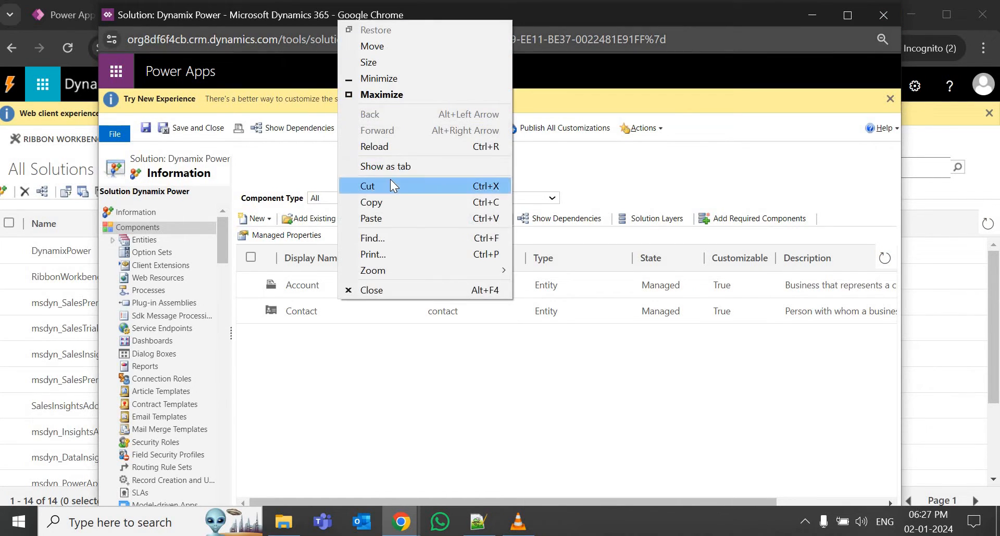
{"action": "left_click", "coordinate": [391, 179]}
{"action": "right_click", "coordinate": [706, 23]}
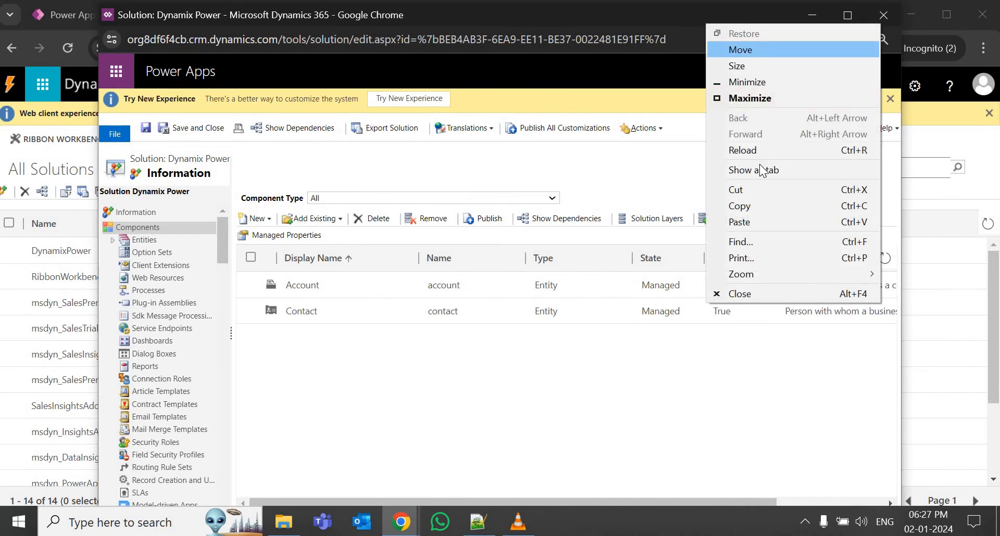
{"action": "left_click", "coordinate": [766, 169]}
{"action": "left_click_drag", "start_coordinate": [94, 24], "coordinate": [261, 23]}
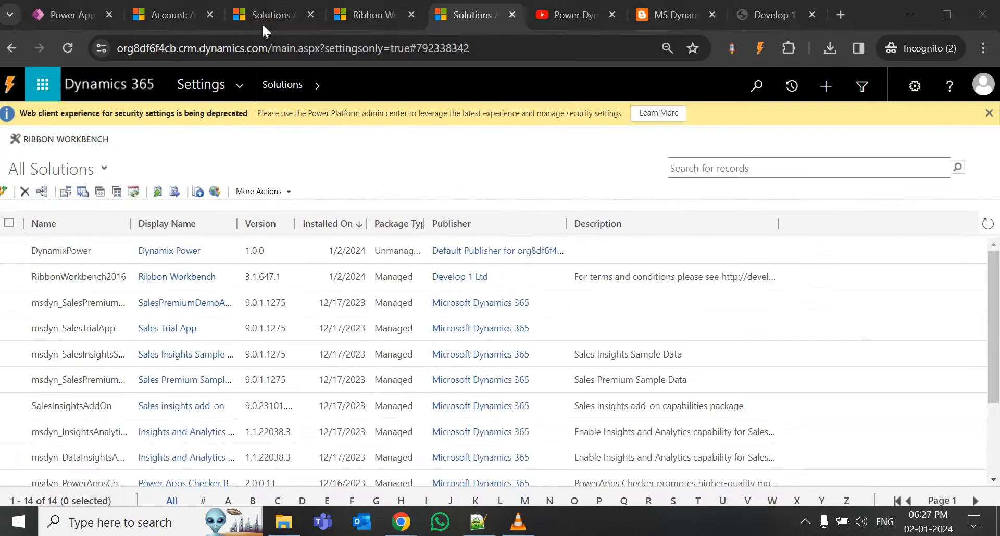
{"action": "left_click", "coordinate": [504, 14]}
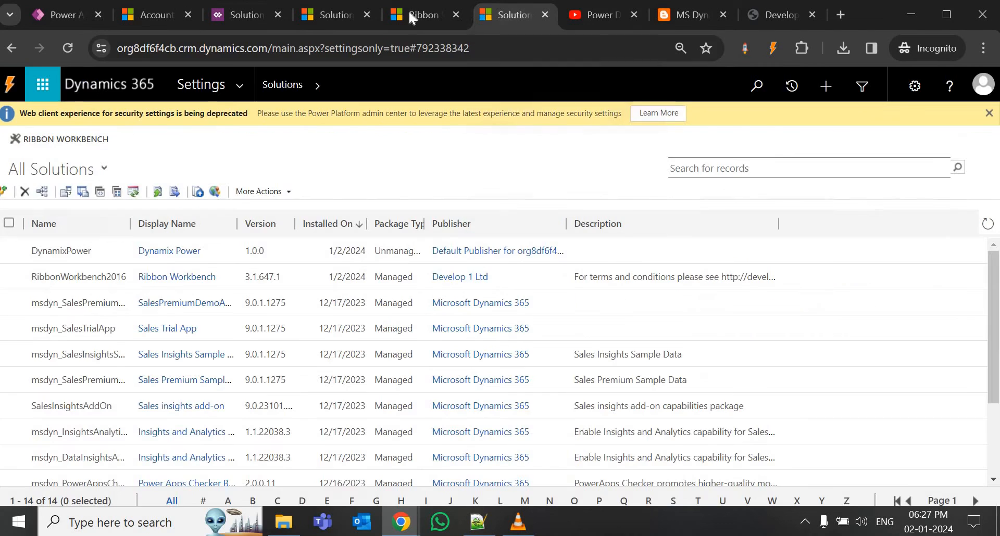
Close the extra Solutions tab and load Dynamix Power in Ribbon Workbench via a 'dyna' search.
{"action": "left_click", "coordinate": [545, 14]}
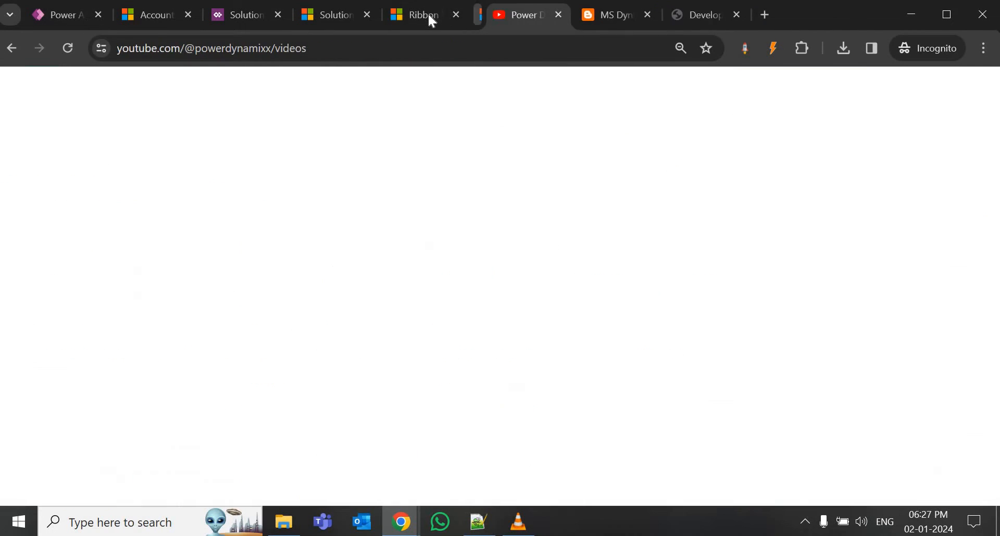
{"action": "left_click", "coordinate": [427, 14]}
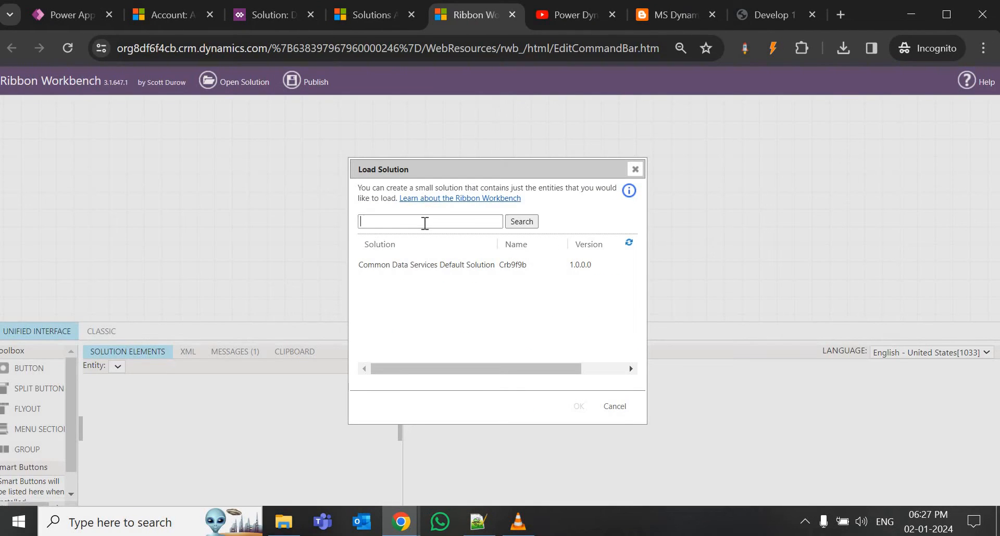
{"action": "left_click", "coordinate": [425, 223]}
{"action": "type", "text": "dyna"}
{"action": "key", "text": "Return"}
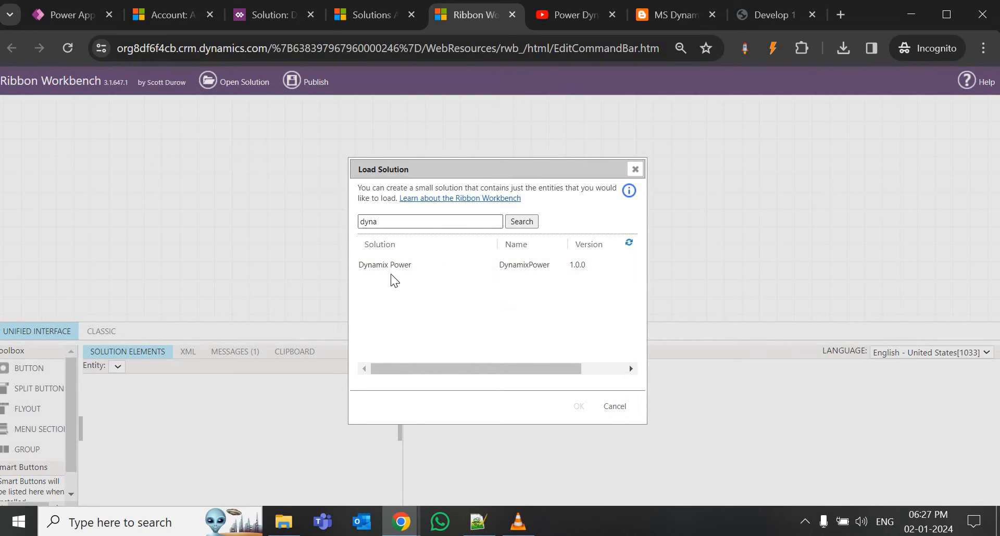
{"action": "left_click", "coordinate": [395, 266]}
{"action": "left_click", "coordinate": [578, 407]}
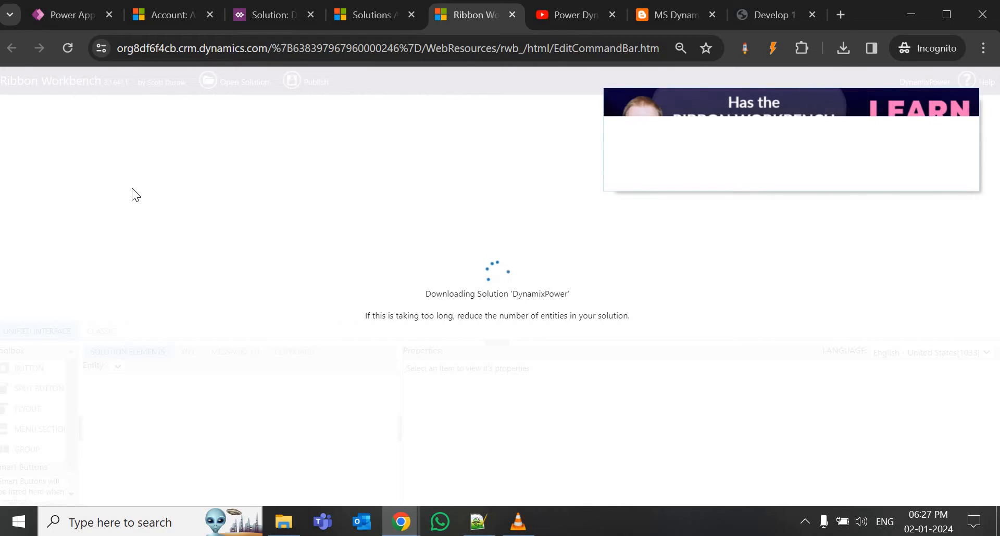
{"action": "left_click", "coordinate": [150, 21]}
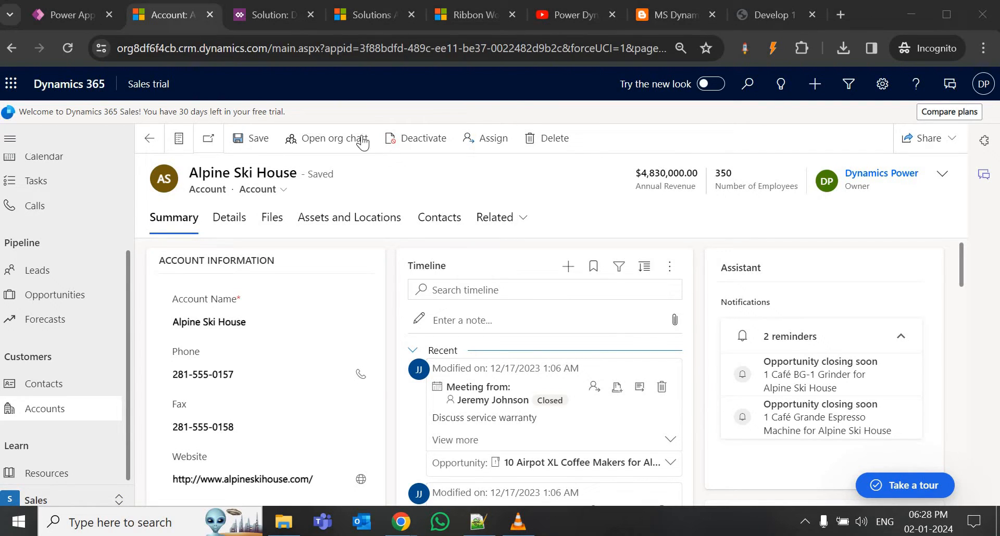
Switch between Ribbon Workbench and the Alpine Ski House account, ending on the account record.
{"action": "left_click", "coordinate": [470, 17]}
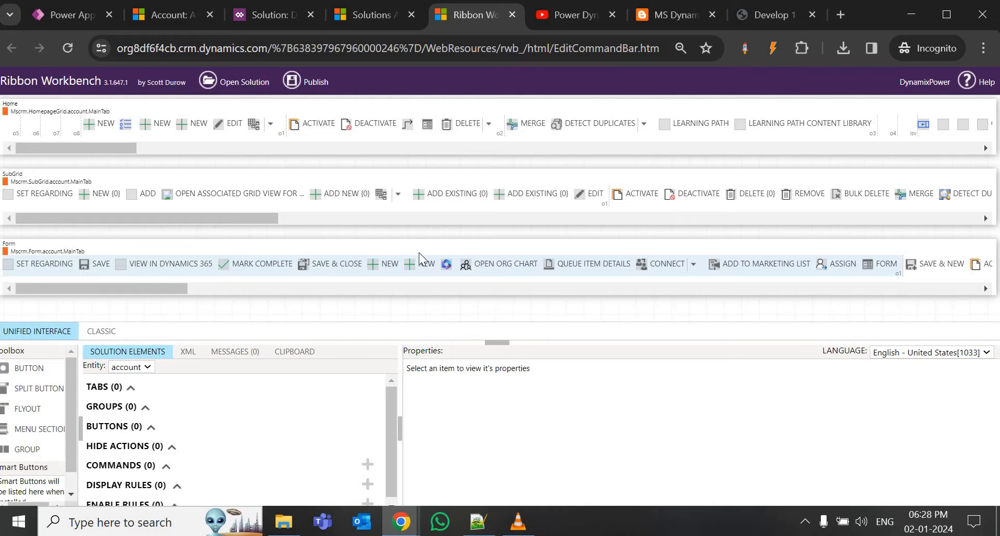
{"action": "left_click", "coordinate": [148, 17]}
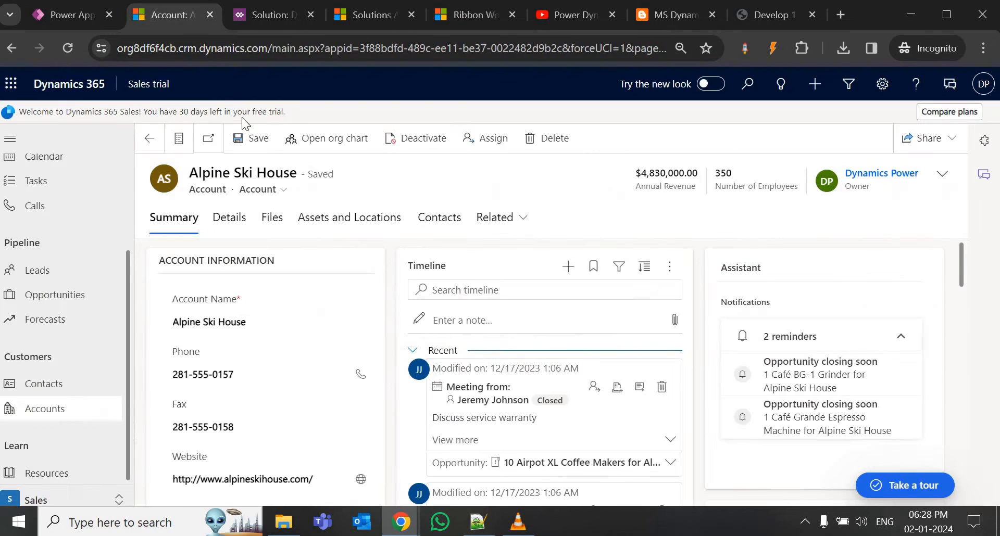
{"action": "left_click", "coordinate": [467, 11]}
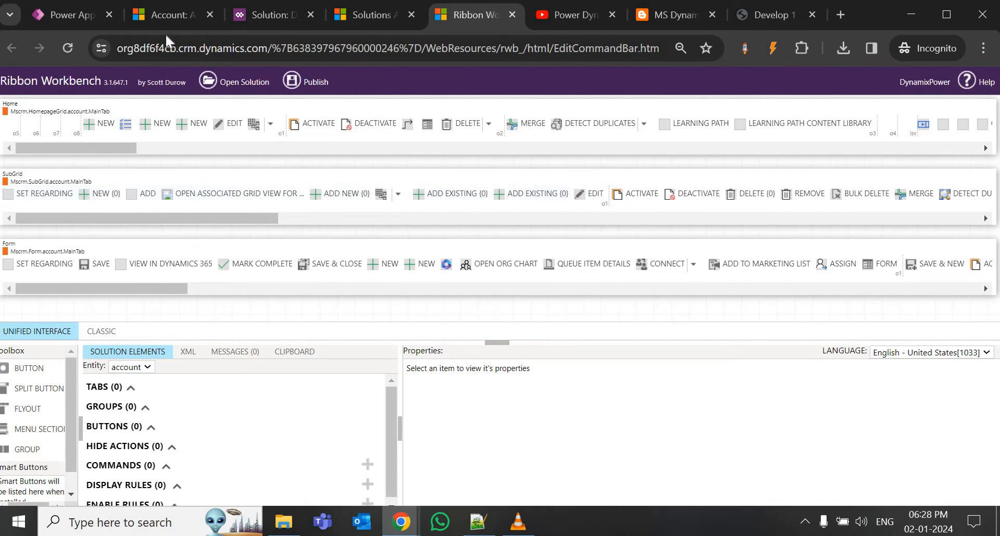
{"action": "left_click", "coordinate": [171, 13]}
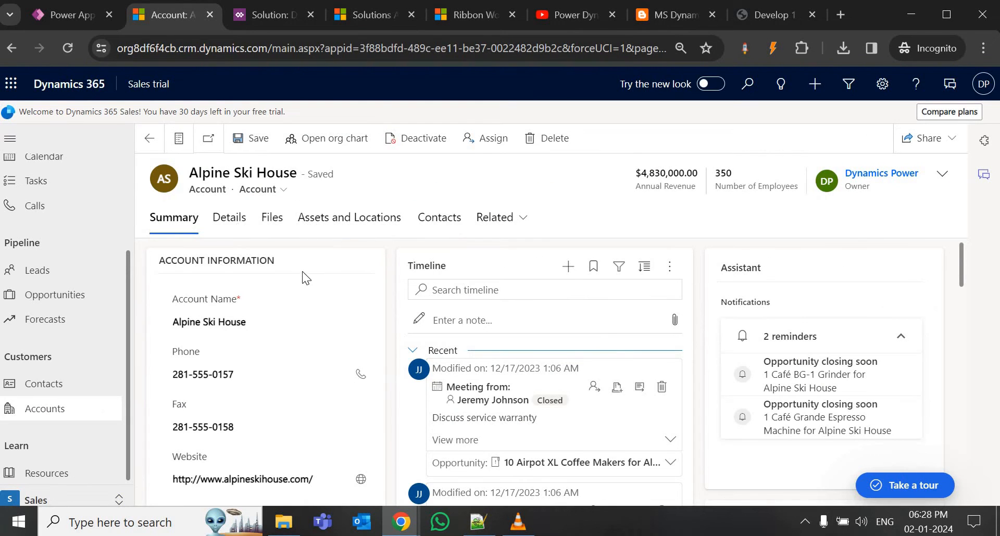
{"action": "scroll", "coordinate": [440, 292], "scroll_direction": "down", "scroll_amount": 3}
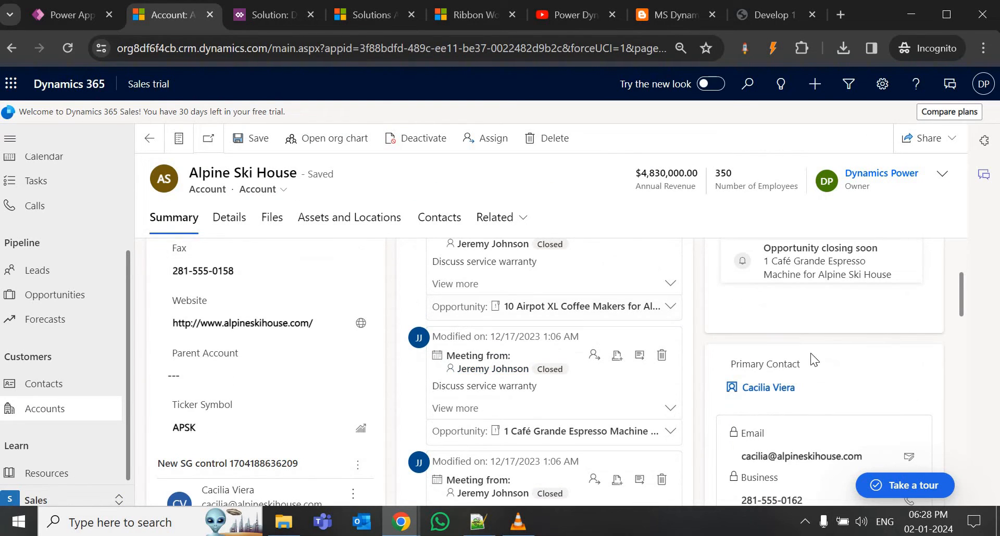
{"action": "mouse_move", "coordinate": [794, 367]}
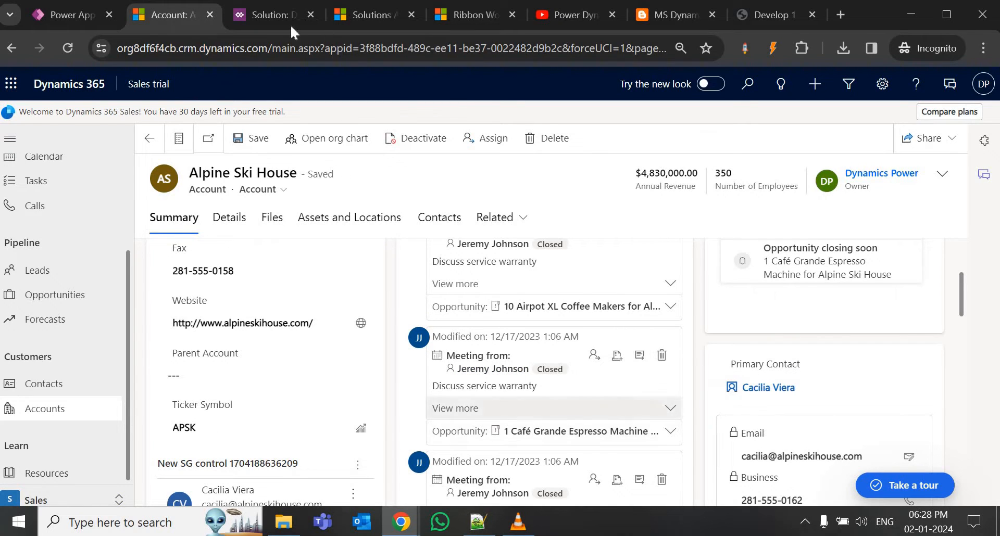
{"action": "mouse_move", "coordinate": [281, 19]}
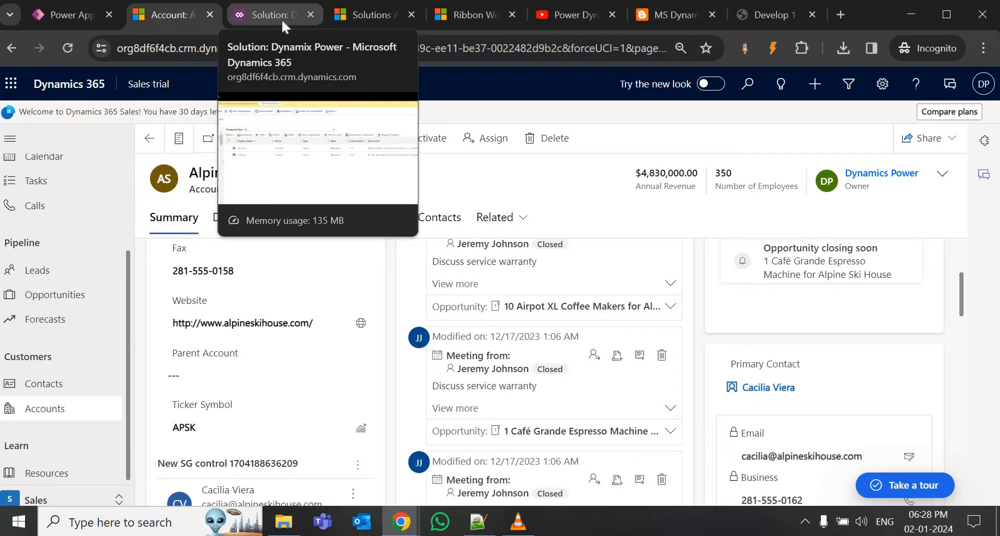
{"action": "left_click", "coordinate": [460, 15]}
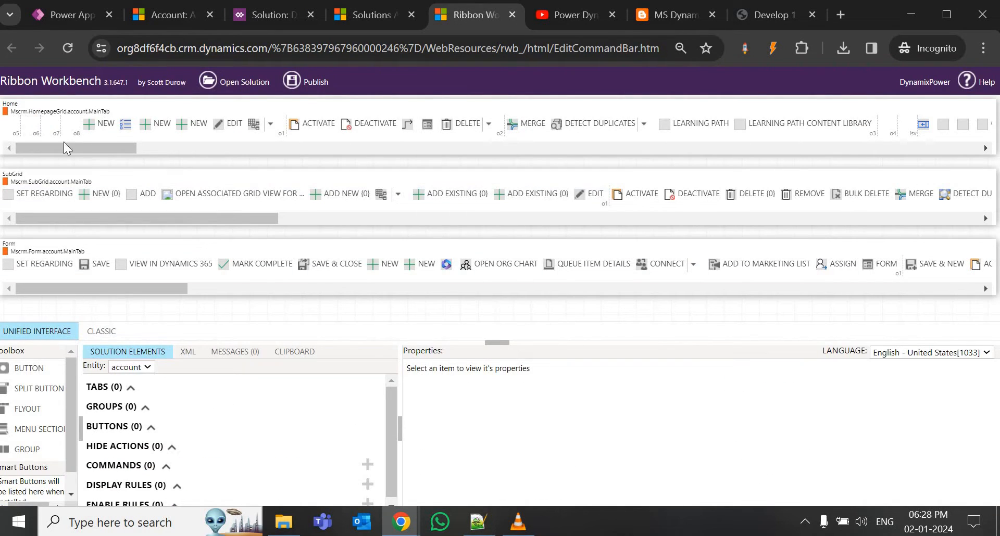
{"action": "left_click", "coordinate": [67, 15]}
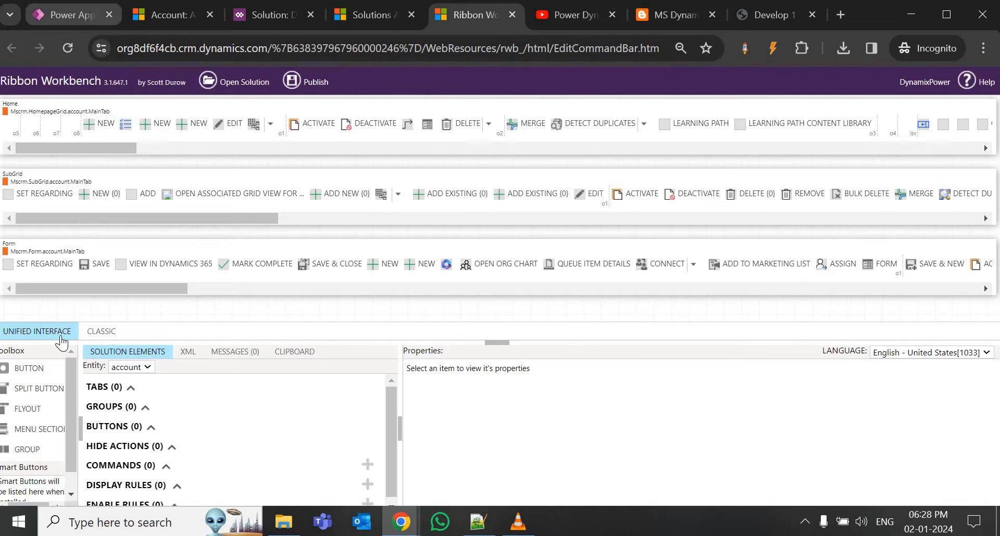
{"action": "key", "text": "ctrl+Tab"}
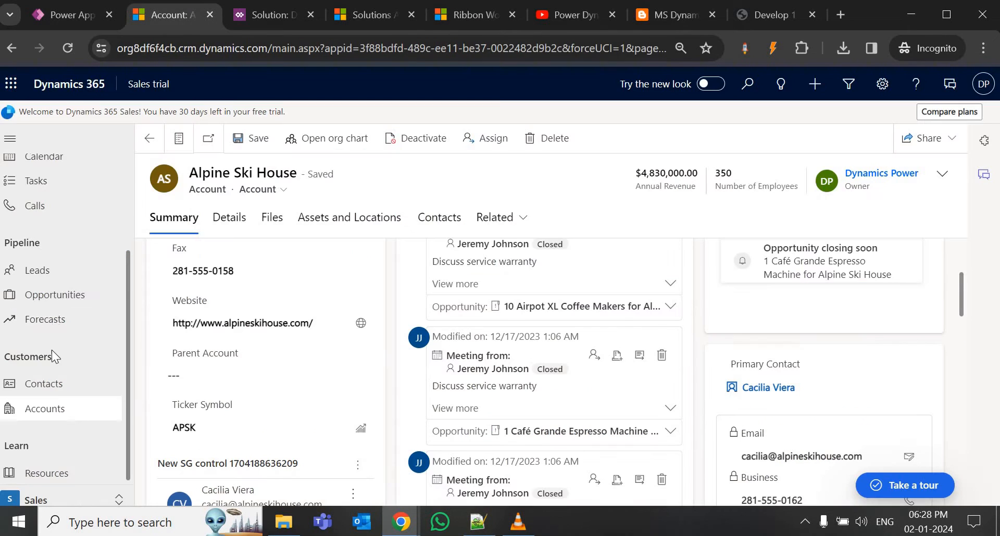
Open My Active Accounts, select all five accounts, and go back to Ribbon Workbench.
{"action": "left_click", "coordinate": [58, 412]}
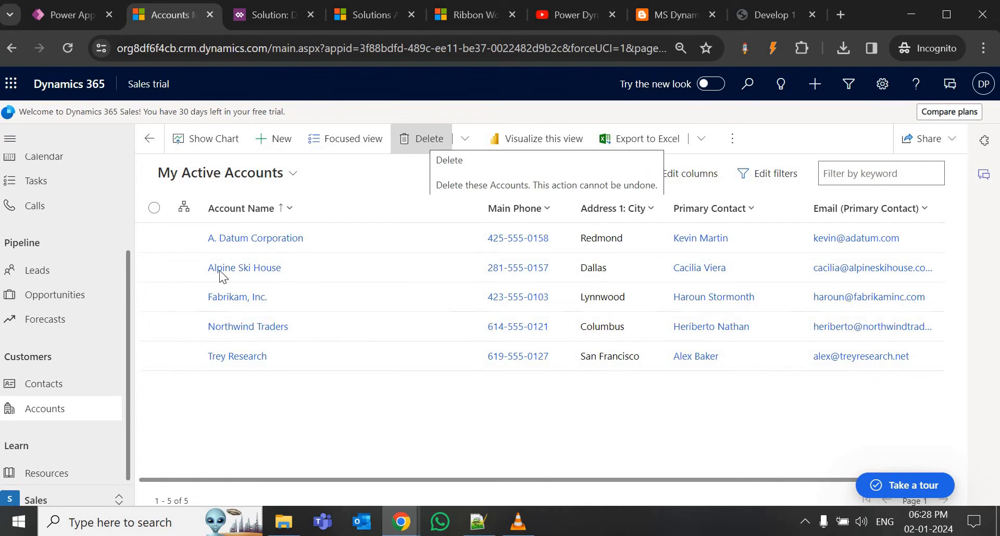
{"action": "left_click", "coordinate": [154, 207]}
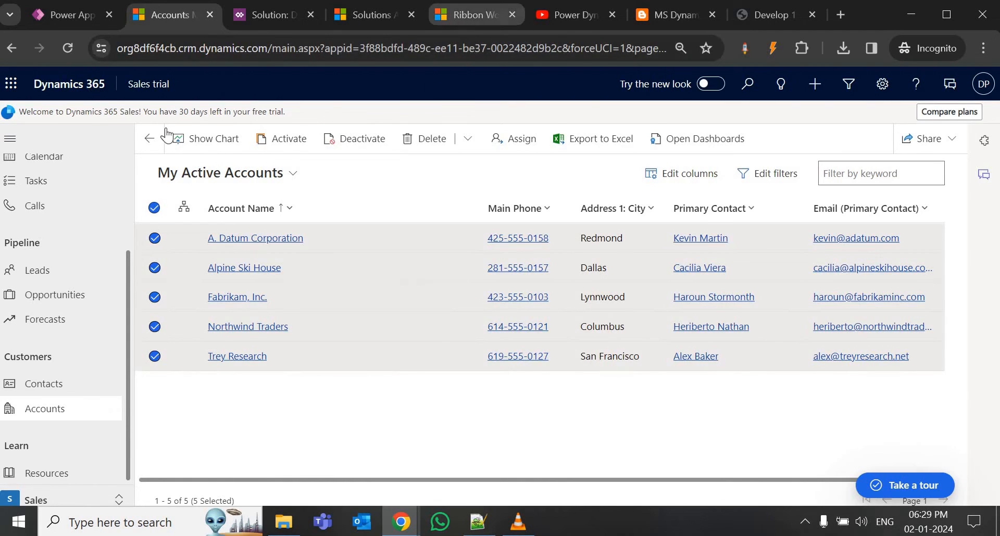
{"action": "left_click", "coordinate": [463, 16]}
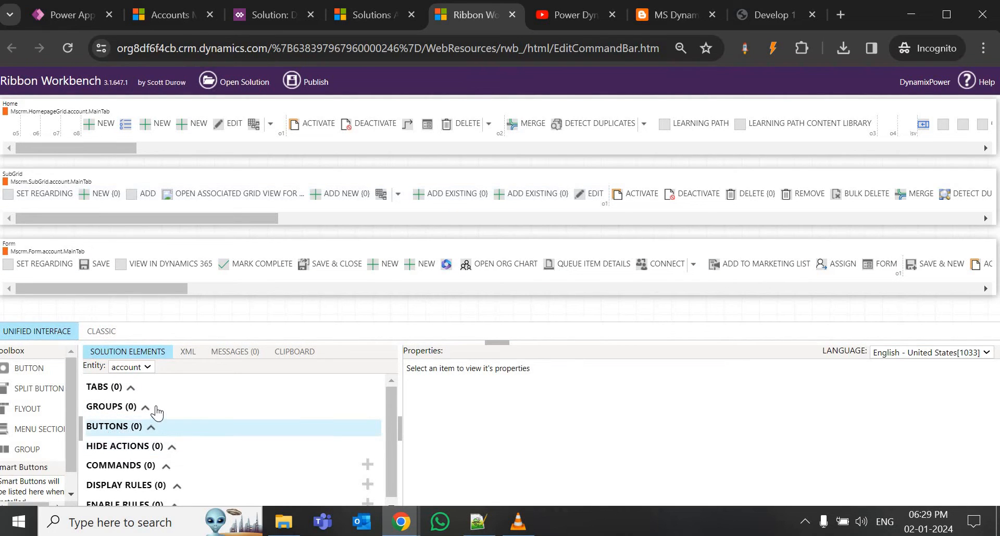
Switch to the contact entity and add a button labelled 'Unlink' to the SubGrid ribbon.
{"action": "left_click", "coordinate": [131, 368]}
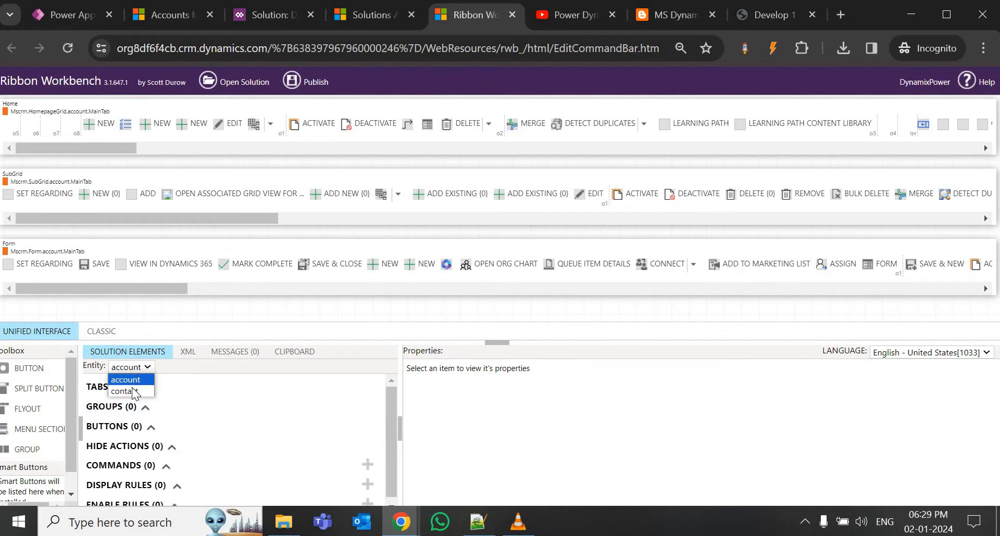
{"action": "left_click", "coordinate": [128, 391]}
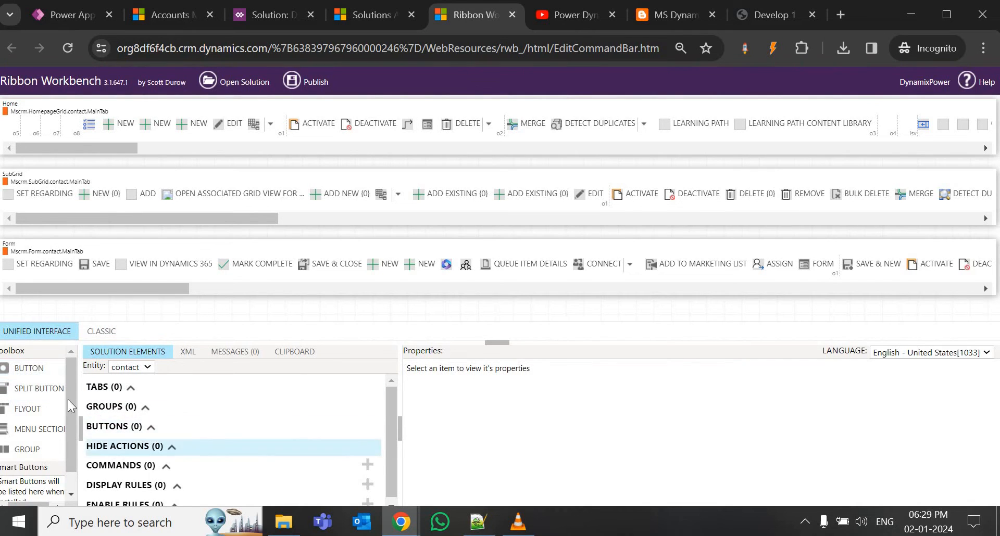
{"action": "left_click_drag", "start_coordinate": [24, 368], "coordinate": [154, 199]}
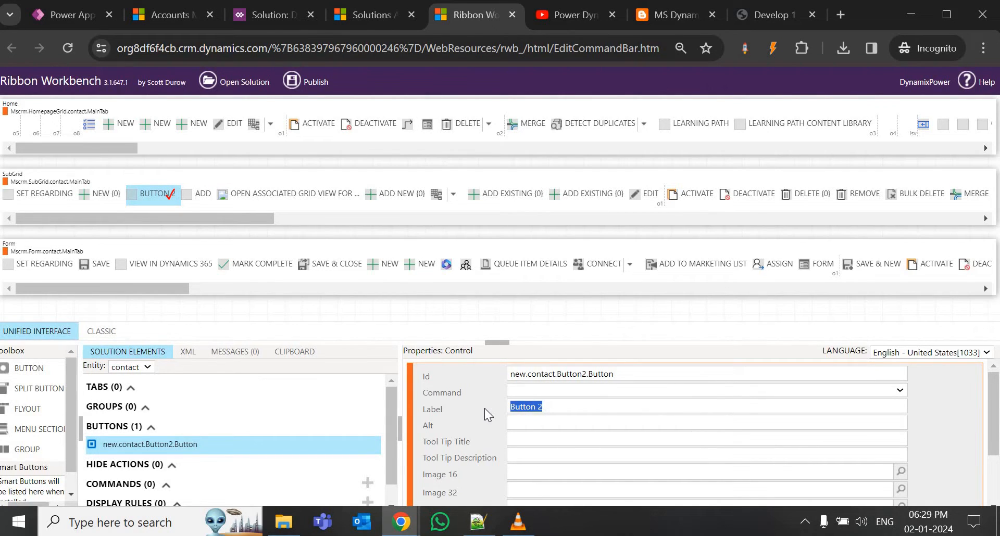
{"action": "type", "text": "Unlink"}
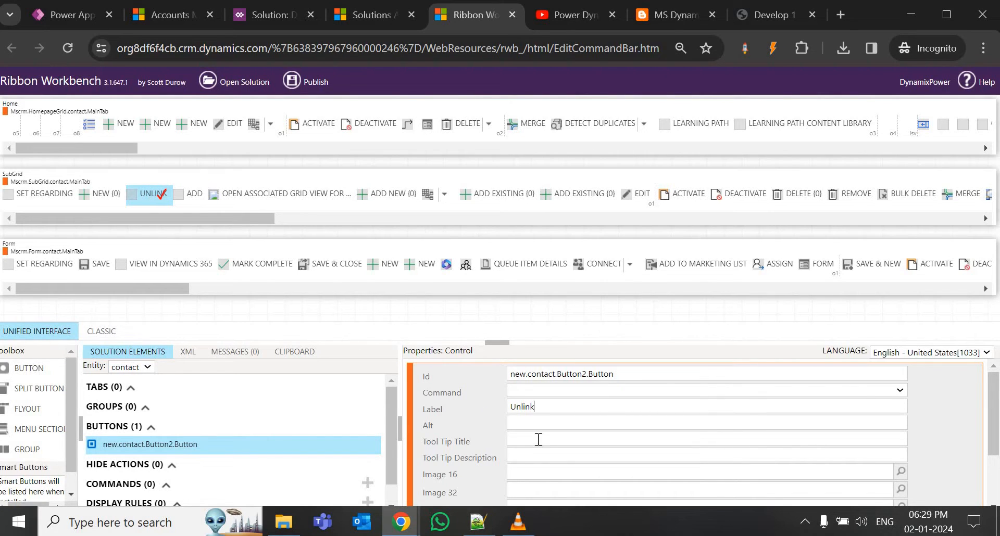
Rename the button Id to new.contact.Unlink.Button, leaving its command unassigned.
{"action": "left_click_drag", "start_coordinate": [568, 374], "coordinate": [589, 380]}
{"action": "type", "text": "Unli k"}
{"action": "key", "text": "Left"}
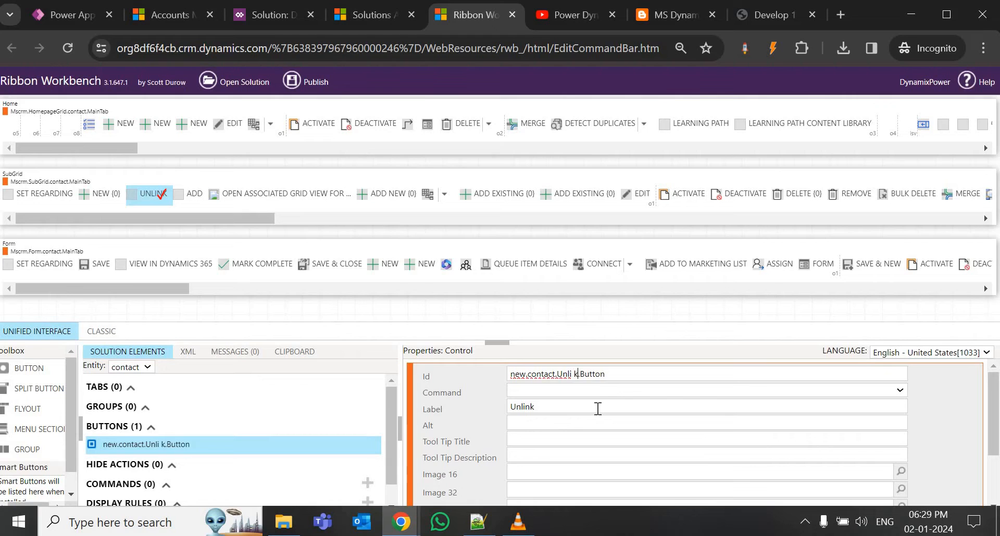
{"action": "key", "text": "BackSpace"}
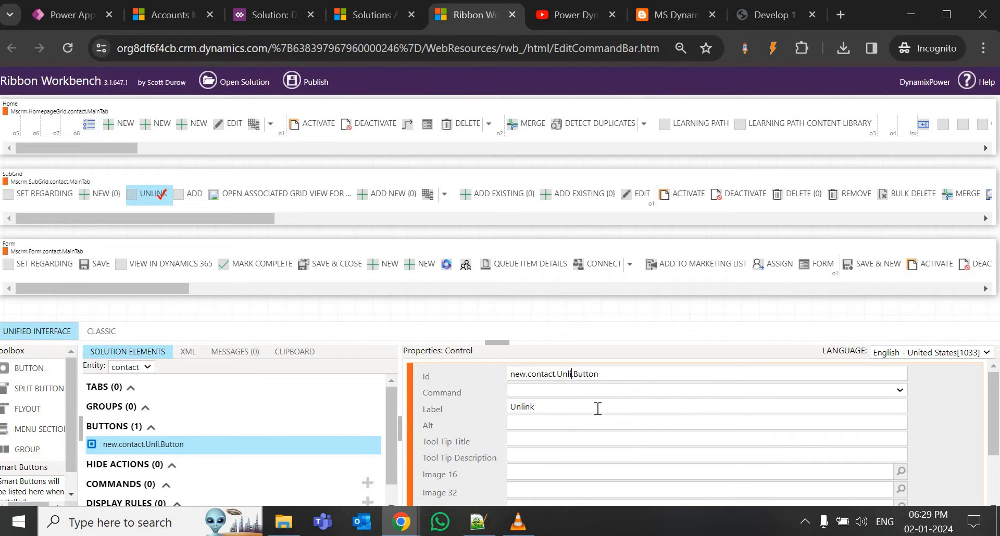
{"action": "type", "text": "nk"}
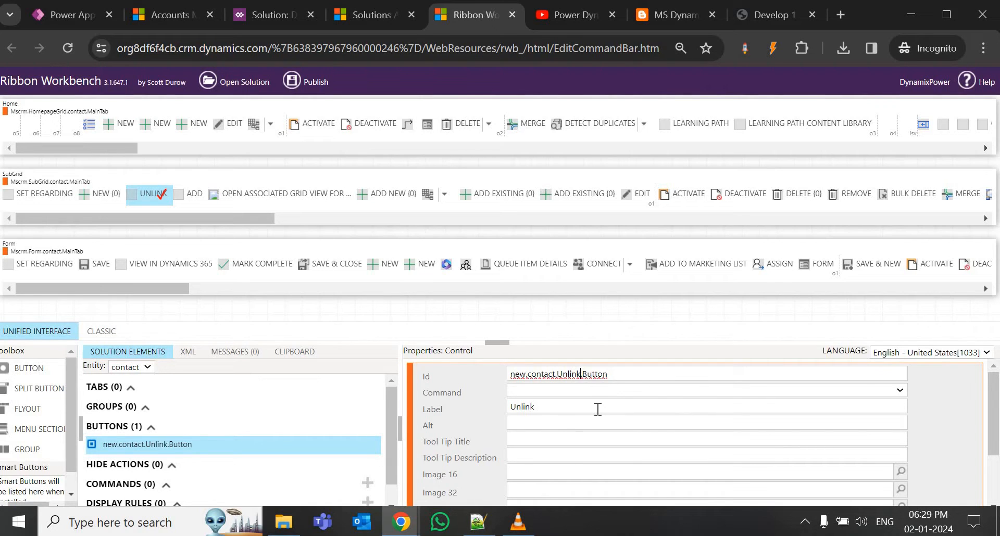
{"action": "key", "text": "shift+Left"}
{"action": "key", "text": "shift+Left"}
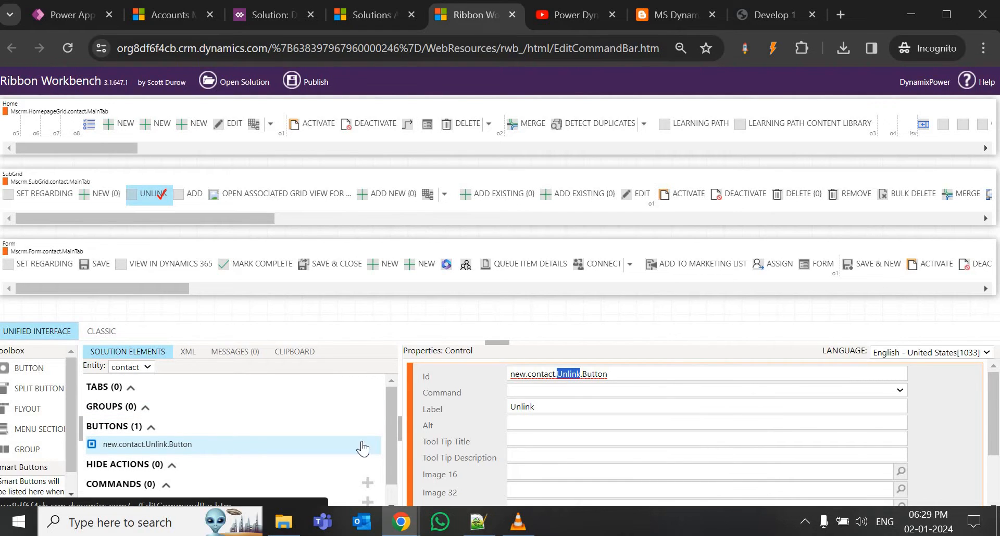
{"action": "left_click", "coordinate": [528, 392]}
{"action": "left_click", "coordinate": [529, 391]}
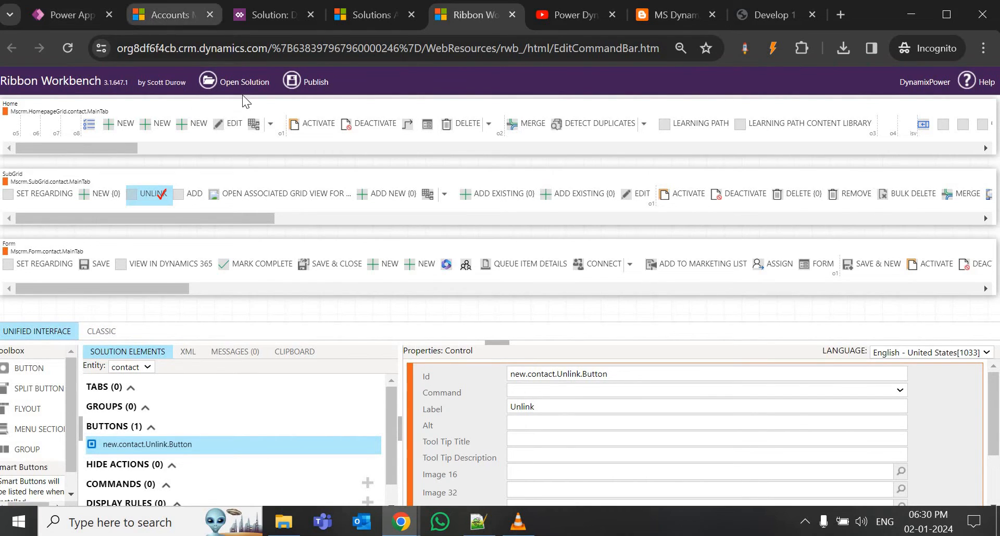
{"action": "left_click", "coordinate": [156, 15]}
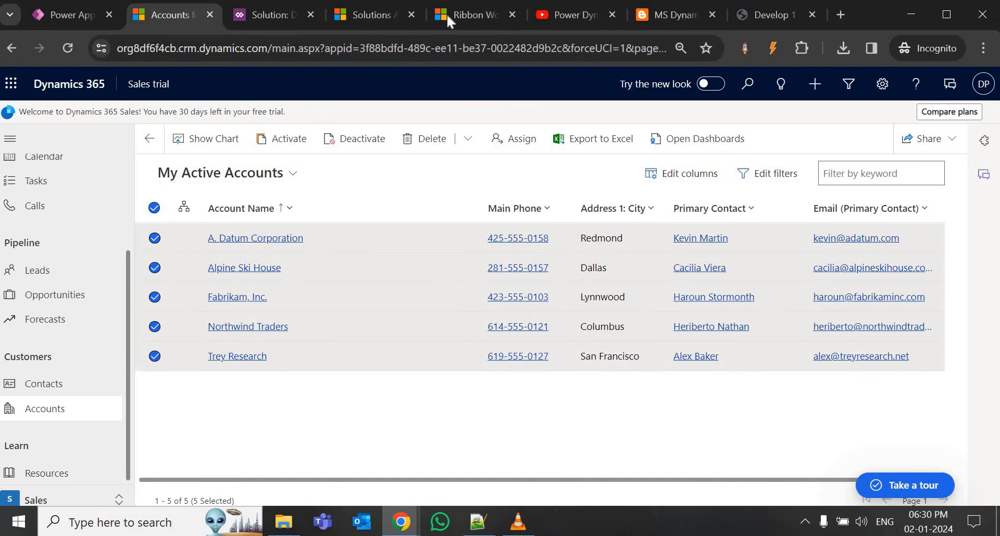
{"action": "left_click", "coordinate": [461, 15]}
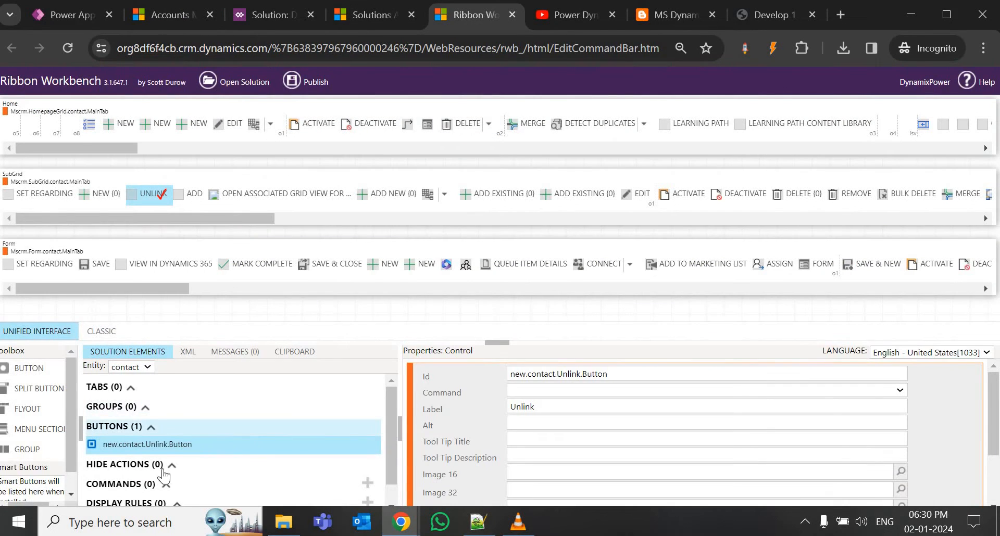
{"action": "scroll", "coordinate": [161, 471], "scroll_direction": "down", "scroll_amount": 1}
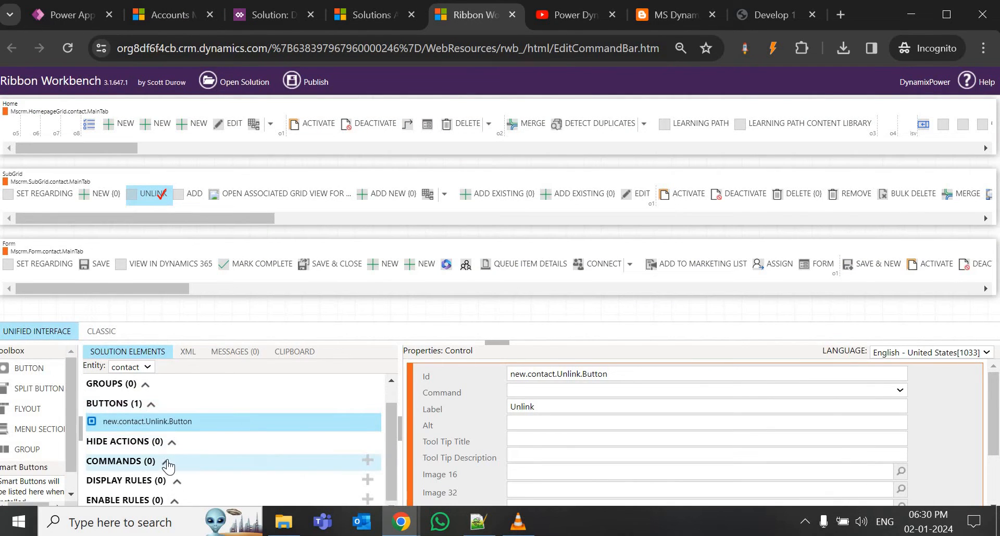
Add a new command and rename it new.contact.Unlink.Command.
{"action": "left_click", "coordinate": [367, 461]}
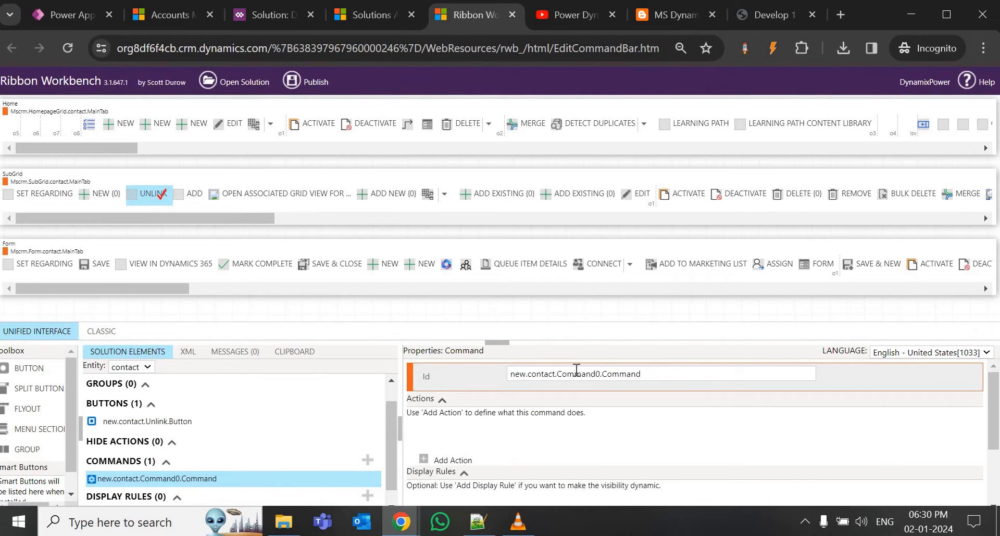
{"action": "left_click_drag", "start_coordinate": [600, 373], "coordinate": [557, 371]}
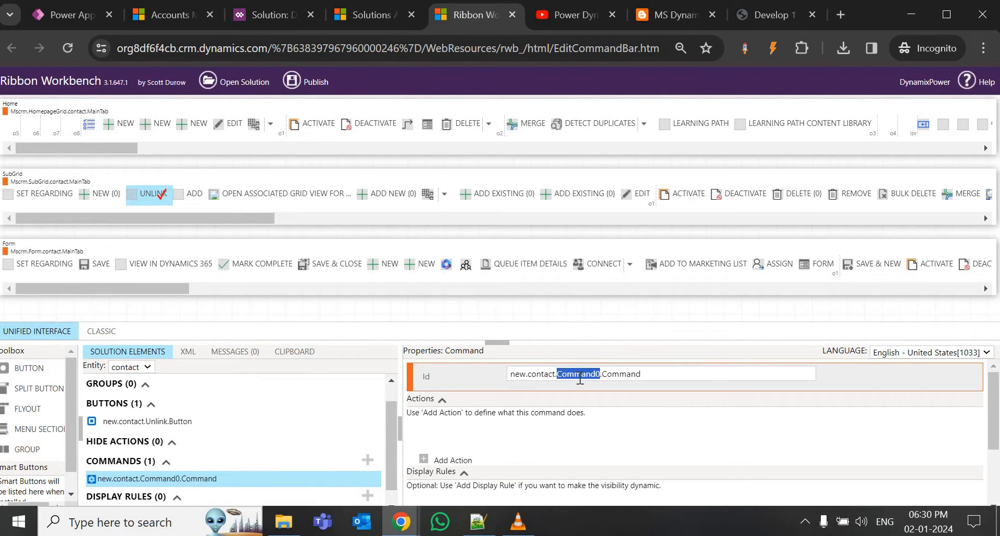
{"action": "type", "text": "Unlink"}
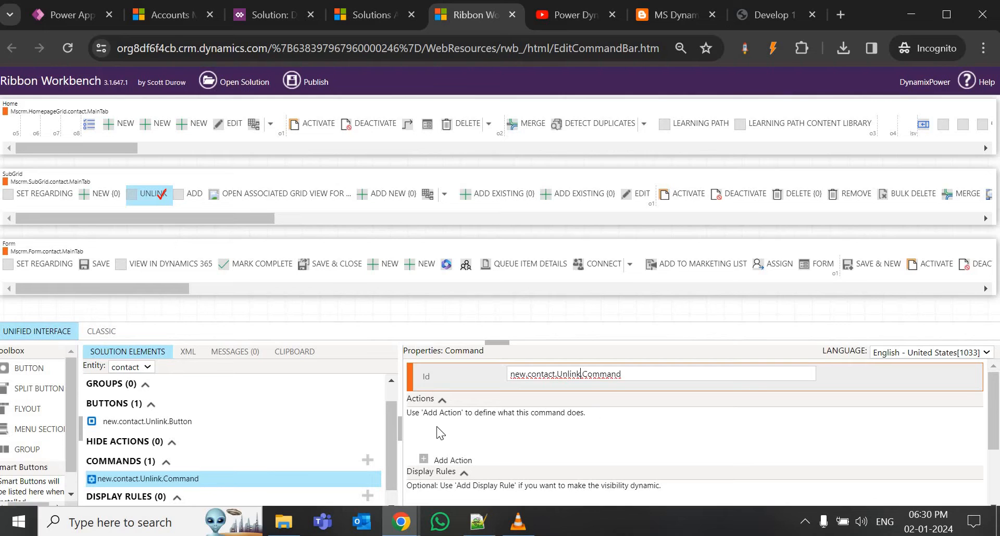
Assign the Unlink command to the Unlink button and add another button before Save on the form ribbon.
{"action": "left_click", "coordinate": [148, 422]}
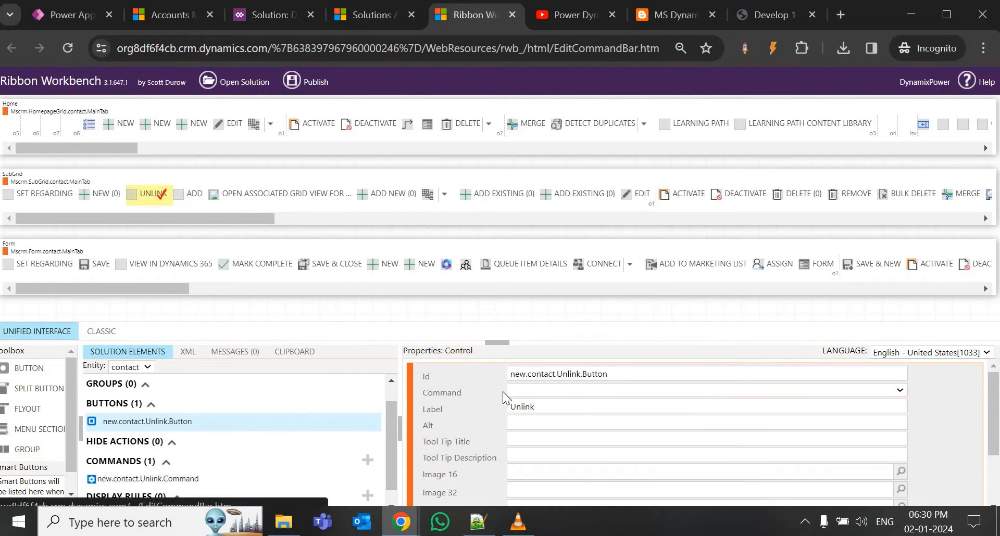
{"action": "left_click", "coordinate": [518, 390]}
{"action": "left_click", "coordinate": [531, 413]}
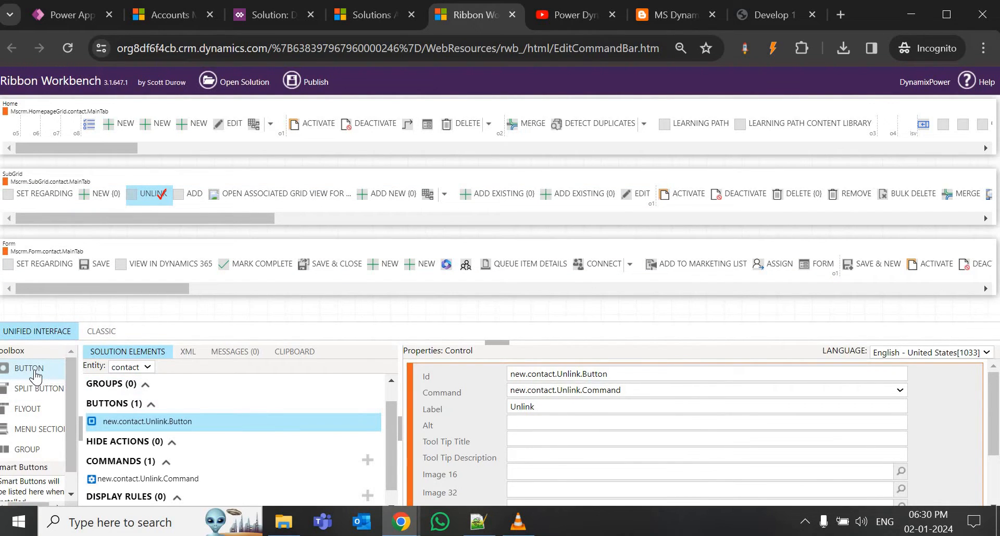
{"action": "left_click_drag", "start_coordinate": [36, 375], "coordinate": [78, 276]}
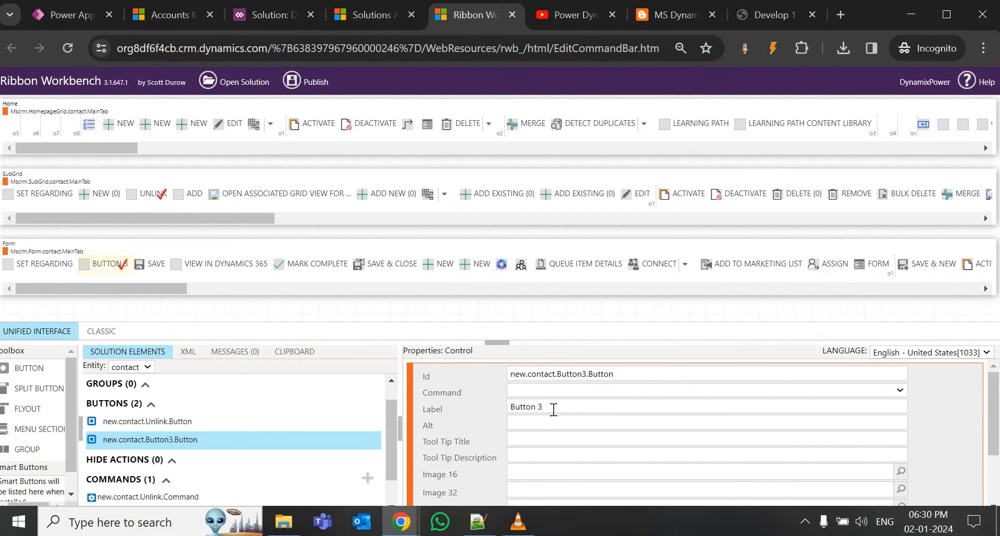
Relabel the new form button from 'Button 3' to 'Test Button'.
{"action": "left_click_drag", "start_coordinate": [554, 410], "coordinate": [450, 406]}
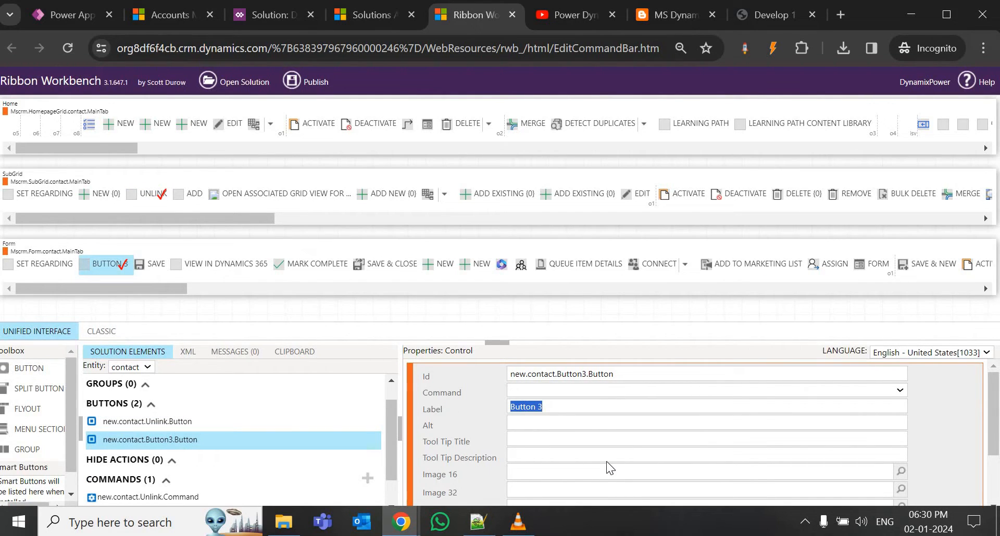
{"action": "type", "text": "Test "}
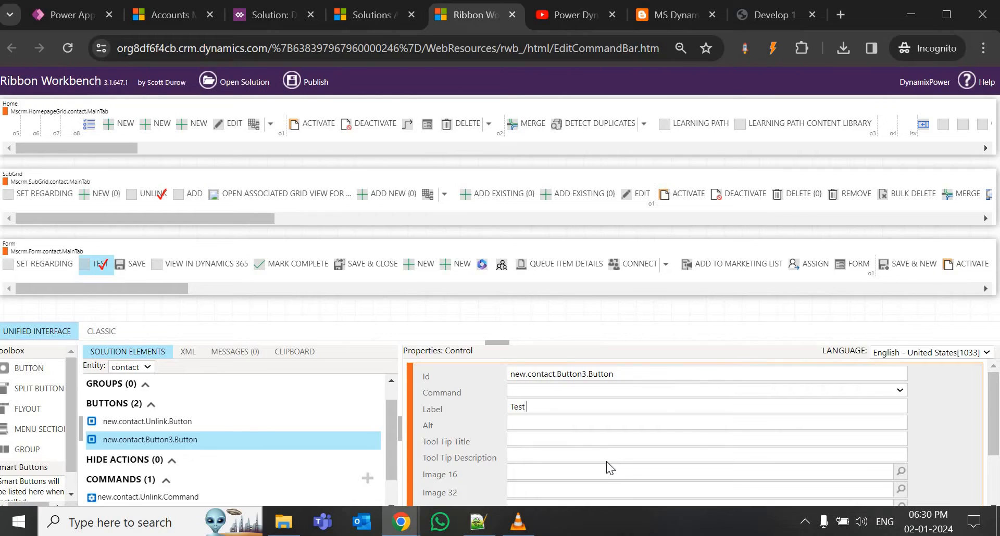
{"action": "type", "text": "Button"}
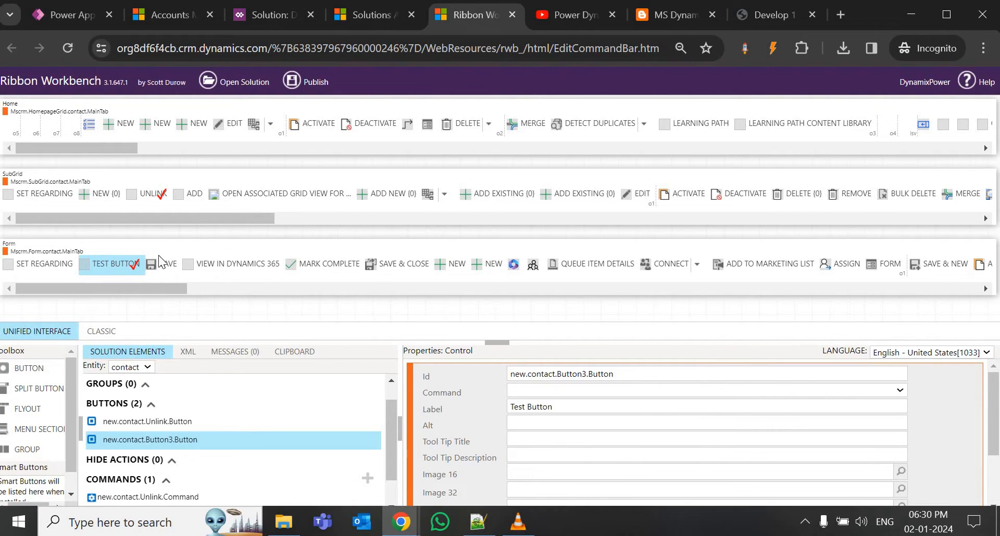
Publish the contact ribbon changes and switch to the Dynamics 365 solutions list.
{"action": "left_click", "coordinate": [315, 85]}
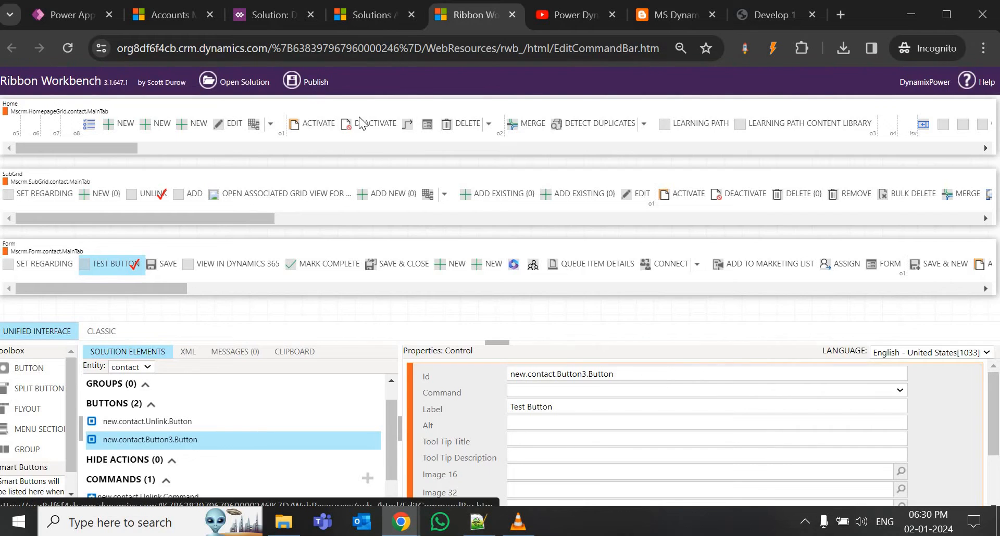
{"action": "left_click", "coordinate": [531, 332]}
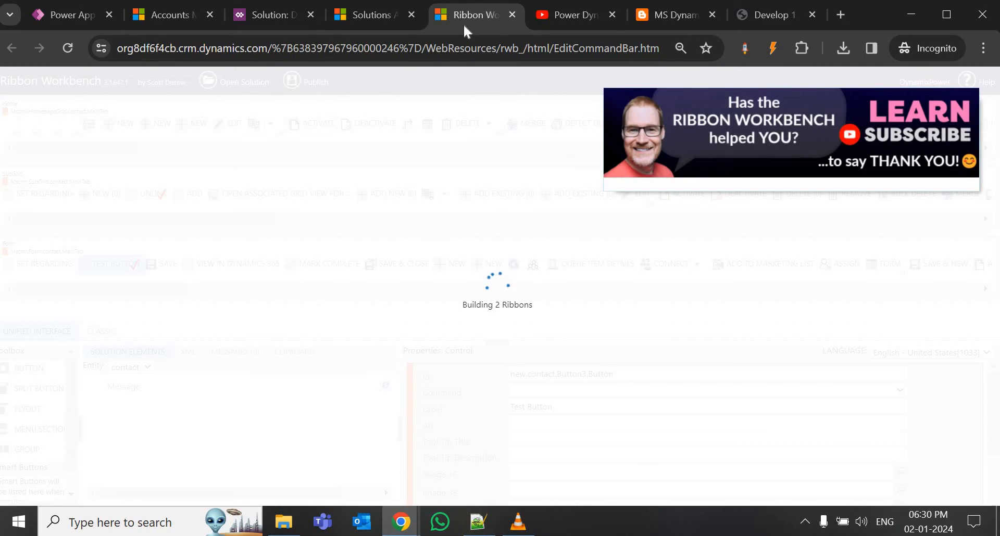
{"action": "left_click", "coordinate": [379, 15]}
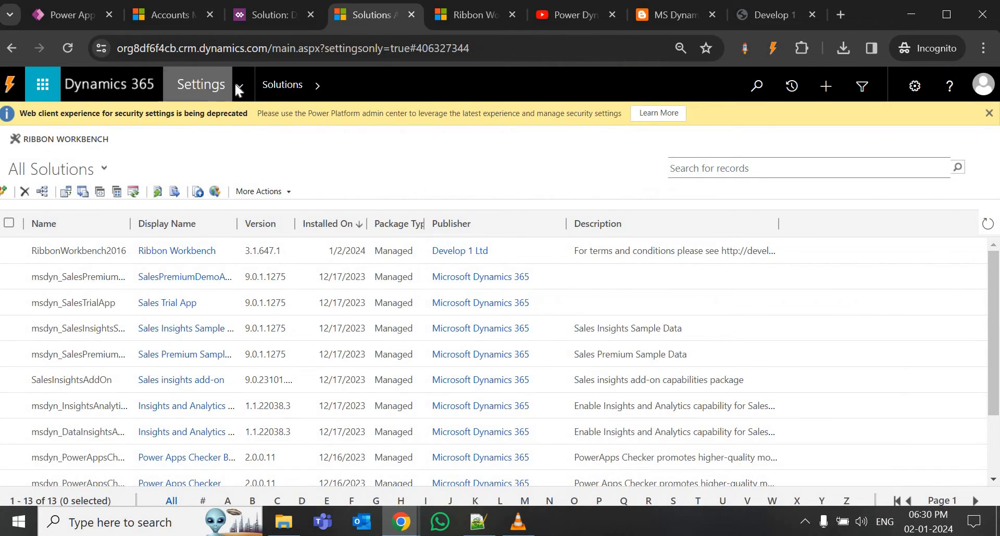
Check the solutions history page, then return to Ribbon Workbench while the publish finishes successfully.
{"action": "left_click", "coordinate": [235, 83]}
{"action": "left_click", "coordinate": [215, 328]}
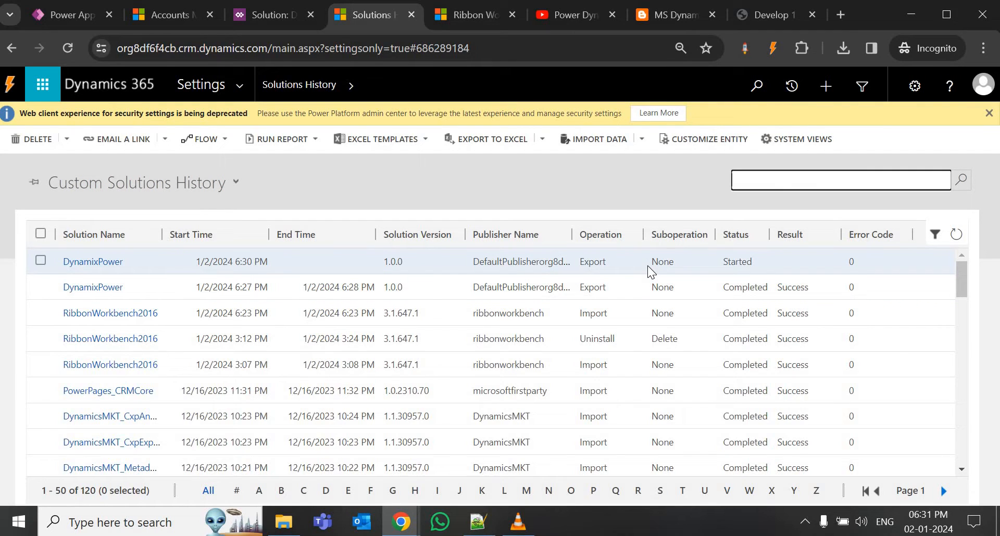
{"action": "left_click", "coordinate": [469, 14]}
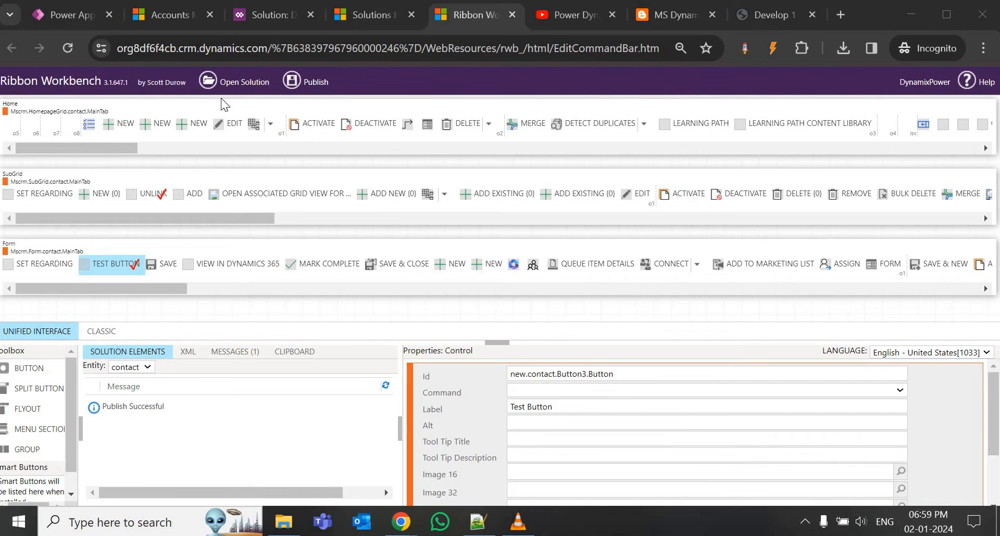
Open the A. Datum Corporation account record and reload it to pick up the published ribbon.
{"action": "left_click", "coordinate": [160, 16]}
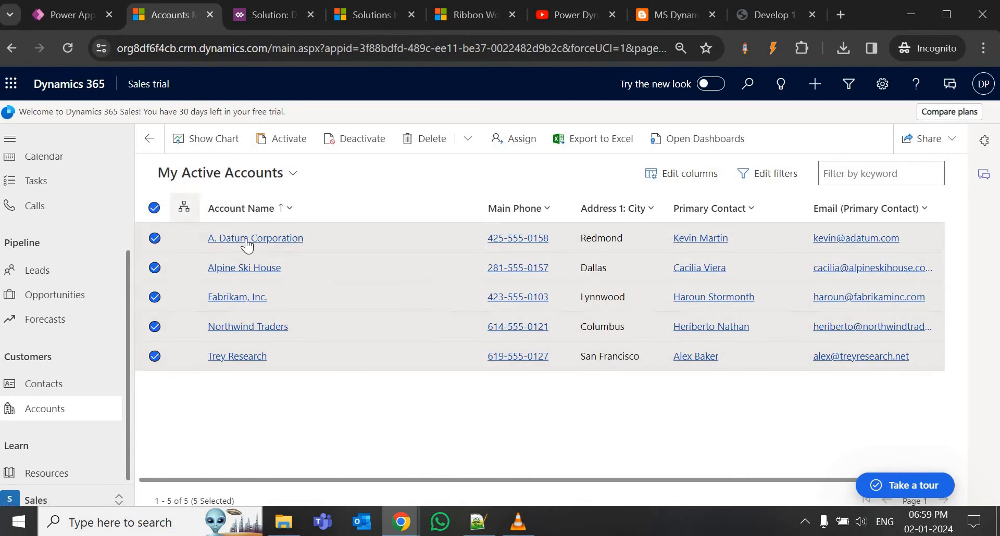
{"action": "left_click", "coordinate": [246, 239]}
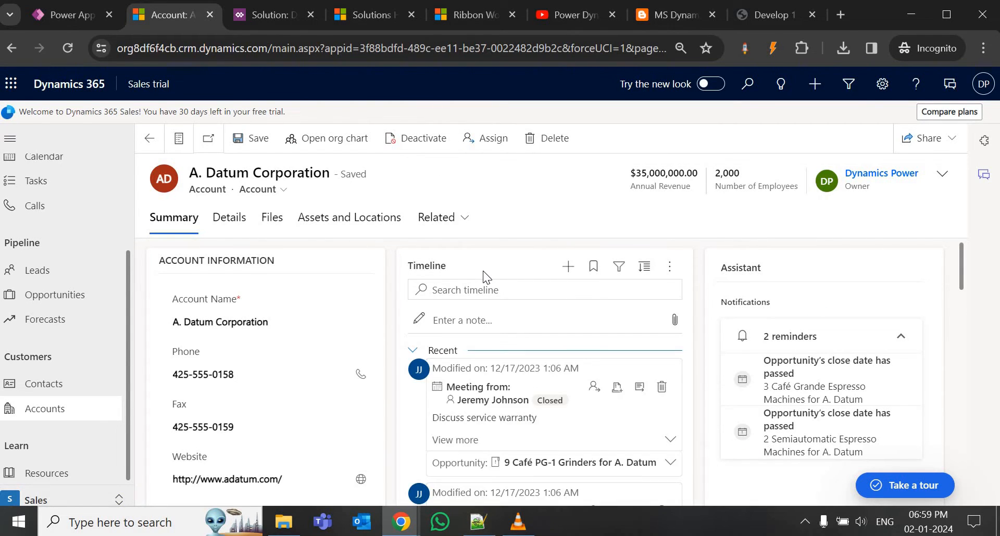
{"action": "key", "text": "F5"}
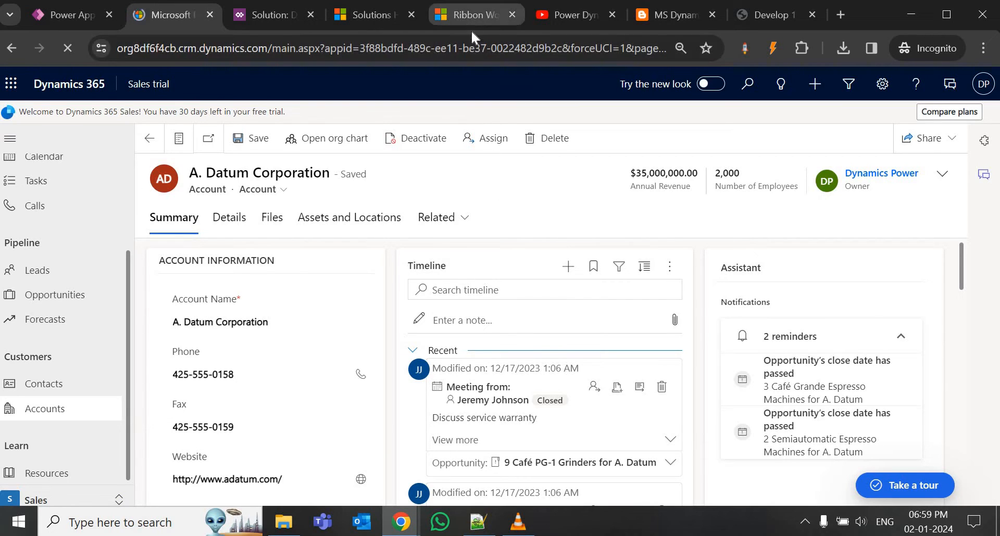
Check on the ribbon editor, then duplicate the A. Datum Corporation account tab into a new tab.
{"action": "left_click", "coordinate": [472, 25]}
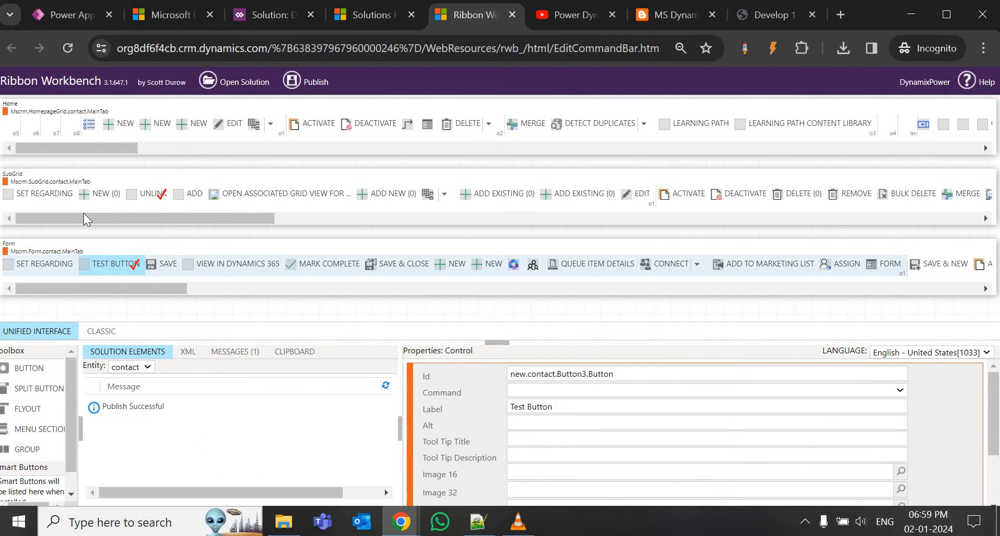
{"action": "left_click", "coordinate": [162, 21]}
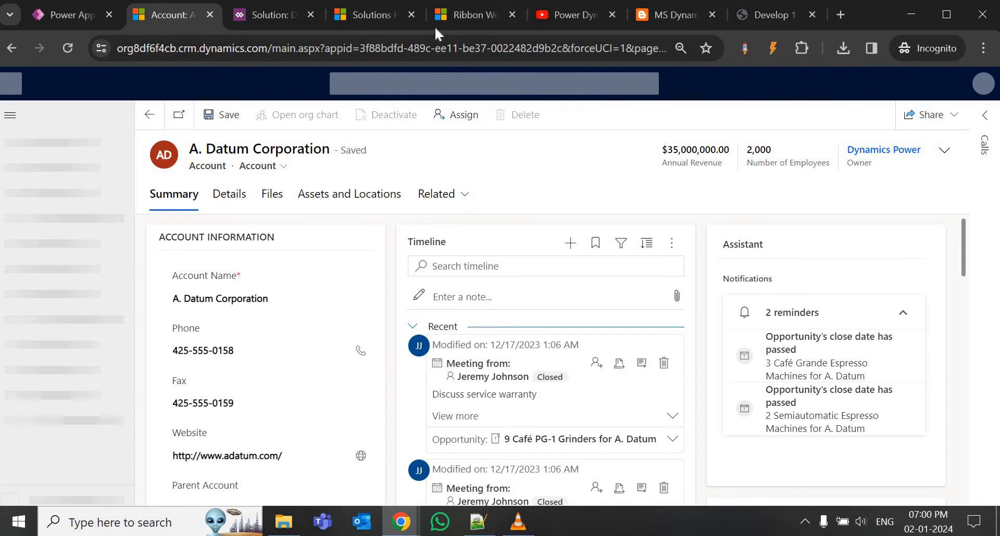
{"action": "left_click", "coordinate": [447, 14]}
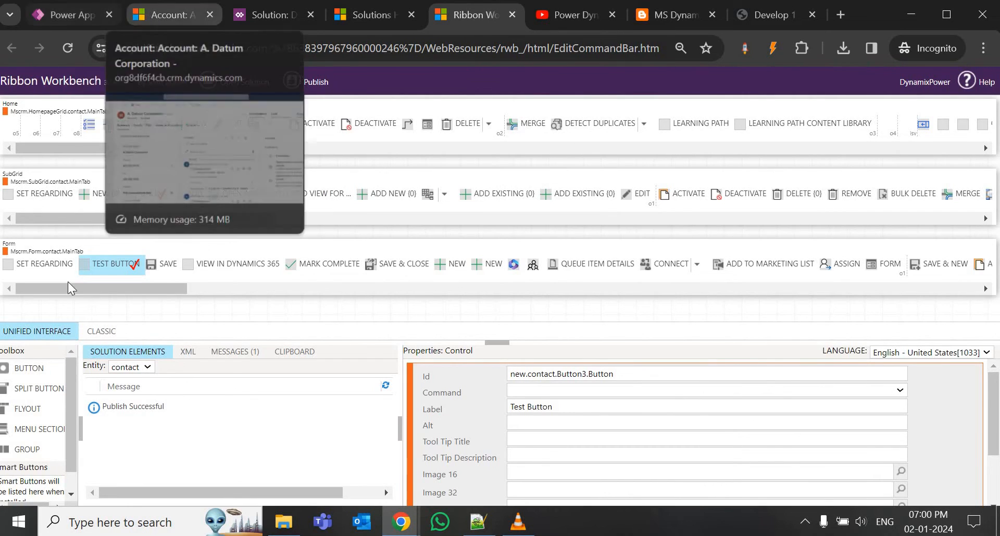
{"action": "left_click", "coordinate": [148, 16]}
{"action": "right_click", "coordinate": [157, 17]}
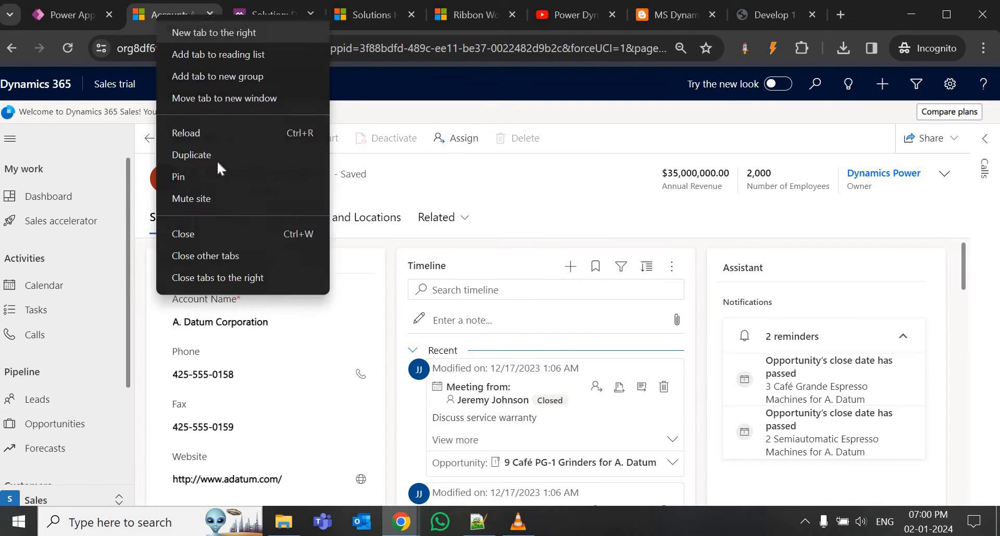
{"action": "left_click", "coordinate": [215, 154]}
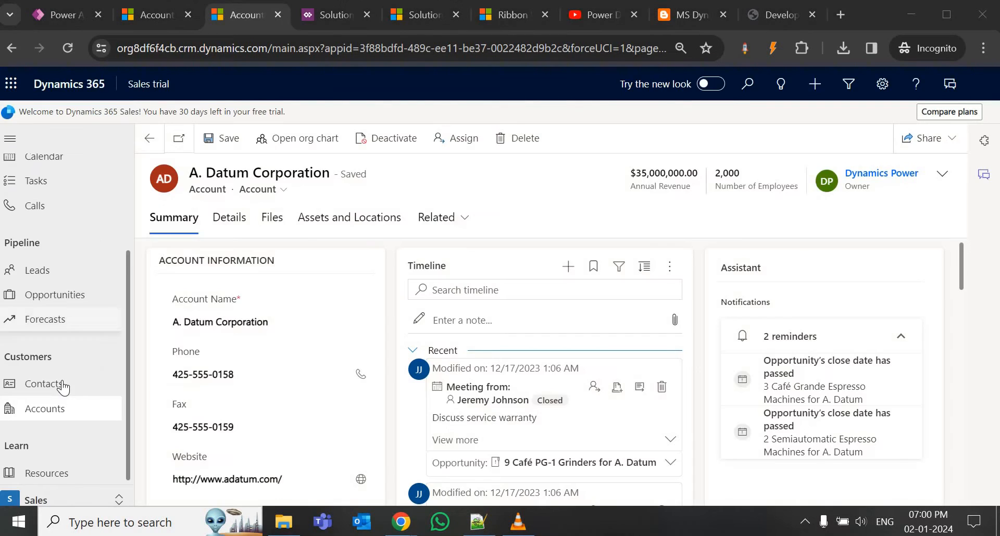
Open a contact record from the Contacts list and refresh it to load the new ribbon.
{"action": "left_click", "coordinate": [62, 385]}
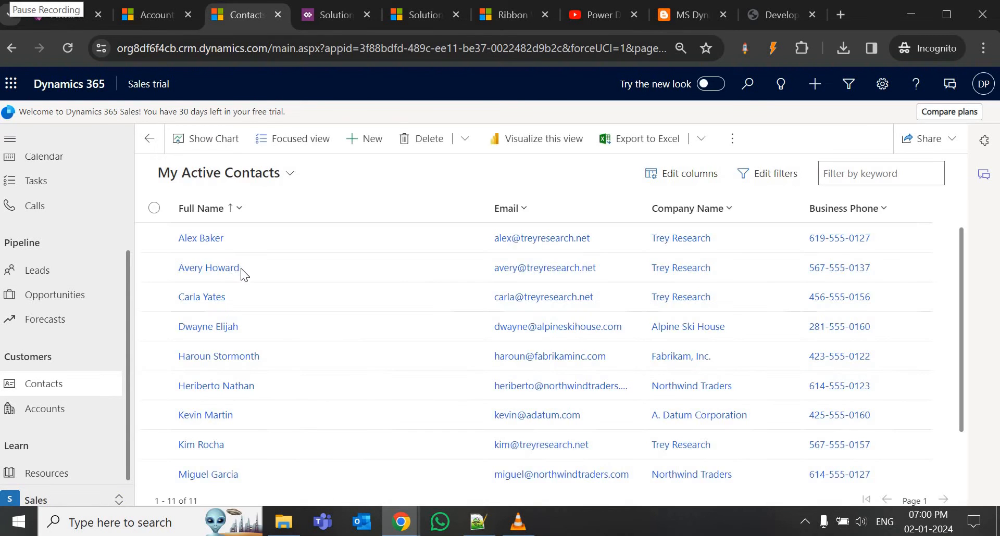
{"action": "left_click", "coordinate": [198, 241]}
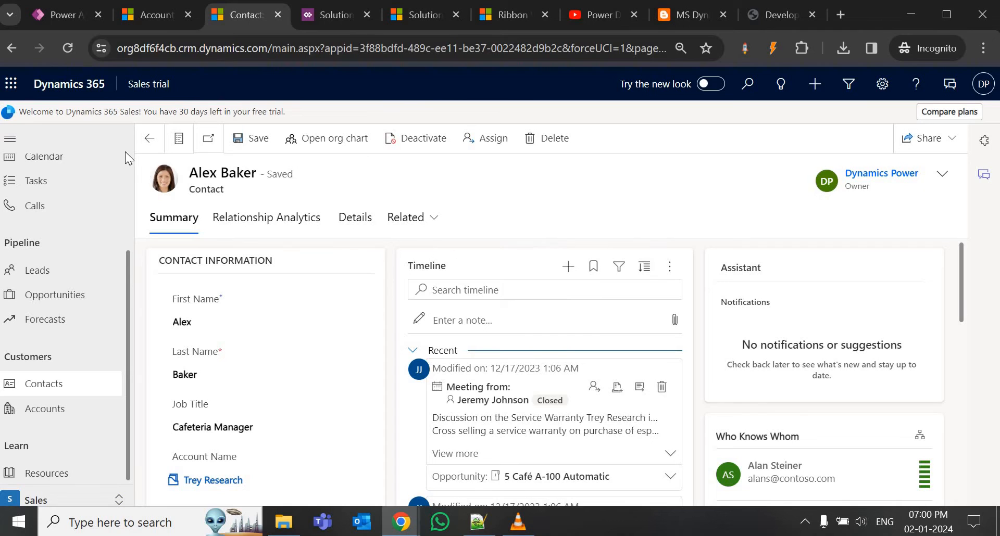
{"action": "left_click", "coordinate": [67, 48]}
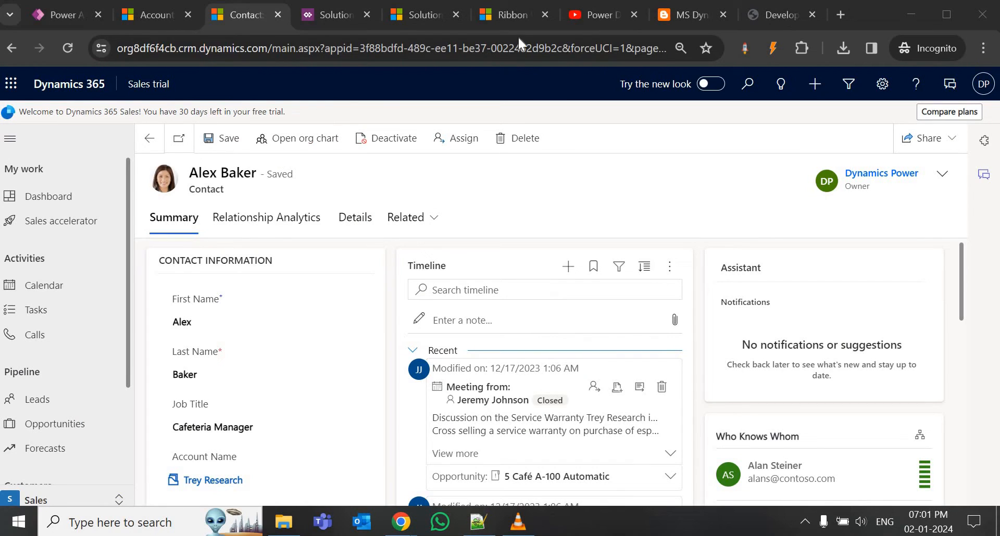
On the A. Datum Corporation account tab, show the account's related Contacts.
{"action": "left_click", "coordinate": [147, 18]}
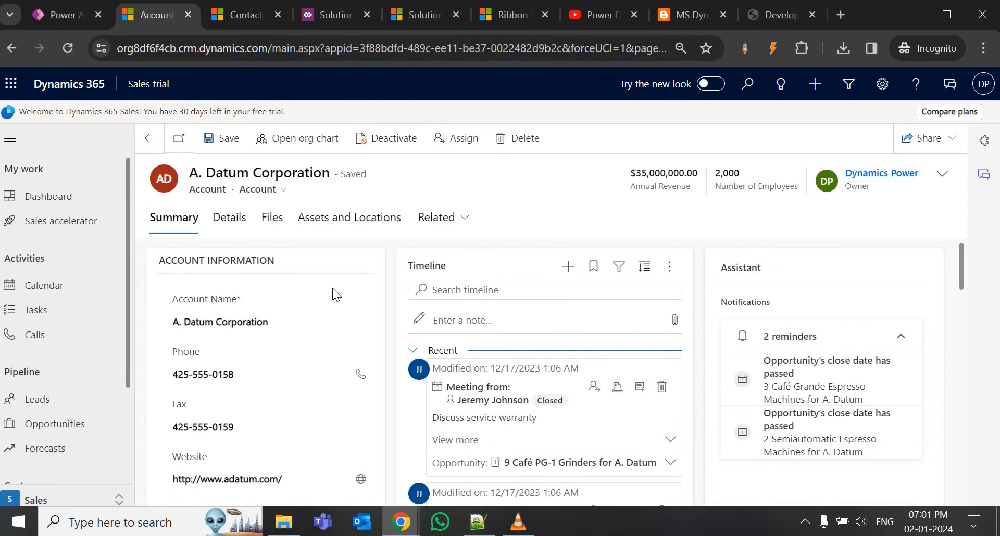
{"action": "left_click", "coordinate": [465, 225]}
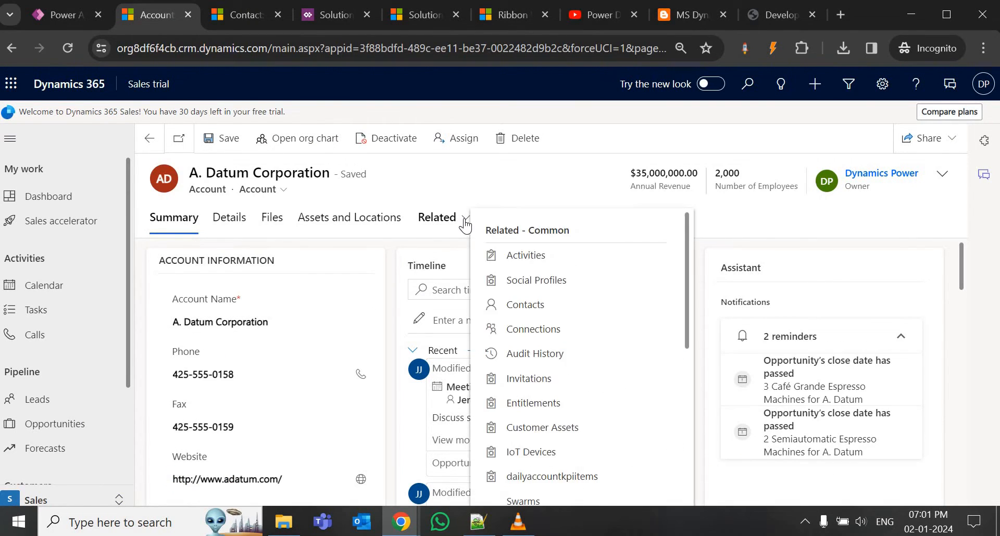
{"action": "left_click", "coordinate": [531, 302]}
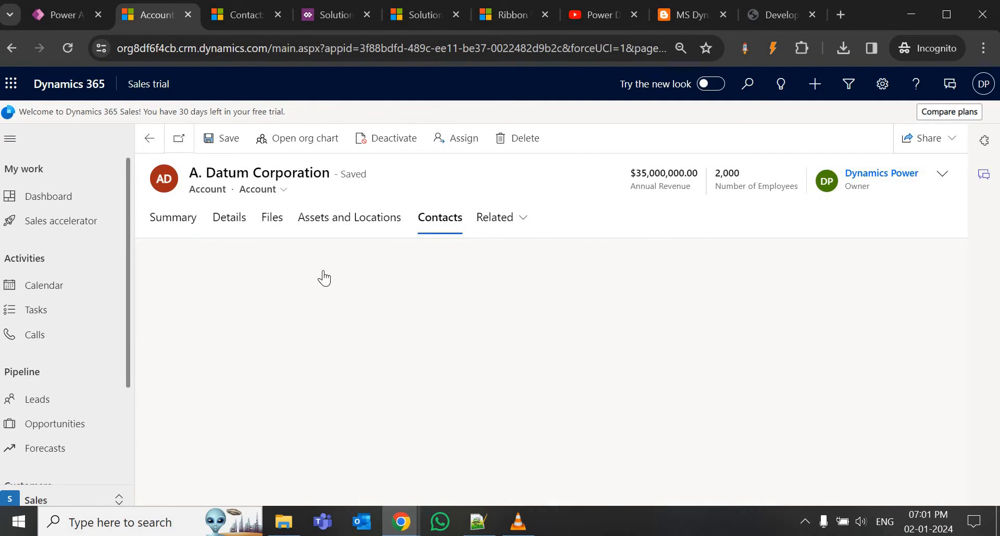
Assign new.contact.Unlink.Command to the Test Button (new.contact.Button3.Button) and publish the ribbon.
{"action": "left_click", "coordinate": [498, 12]}
{"action": "left_click", "coordinate": [122, 427]}
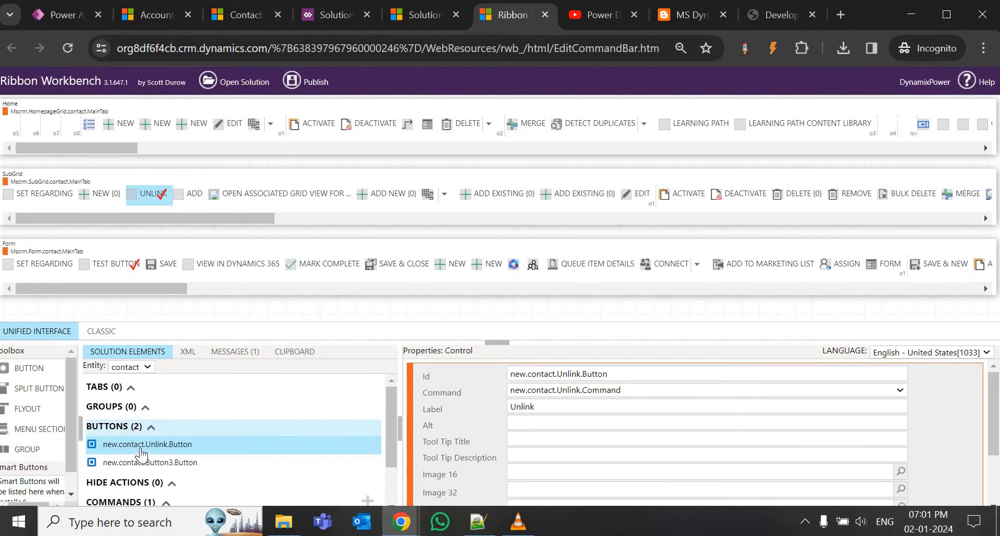
{"action": "left_click", "coordinate": [141, 450]}
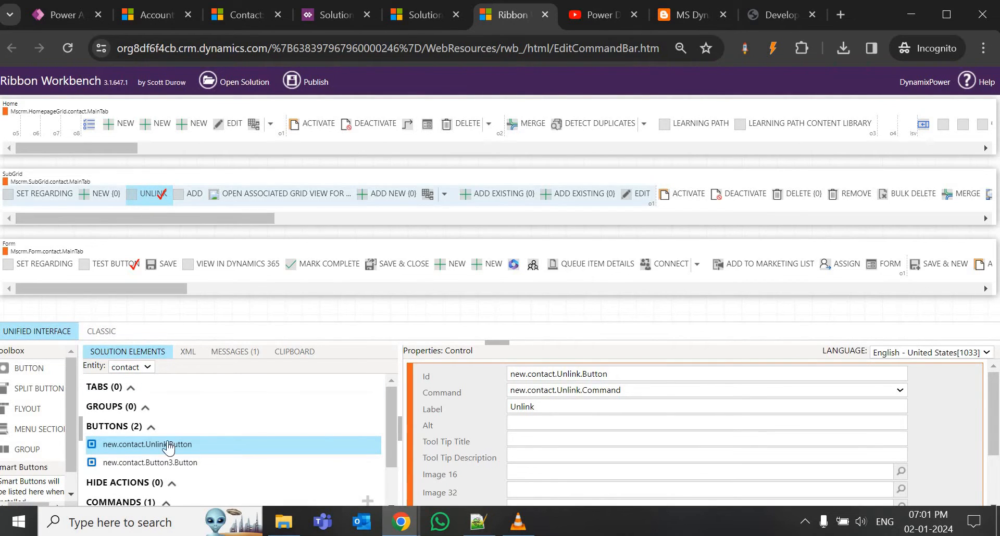
{"action": "left_click", "coordinate": [157, 466]}
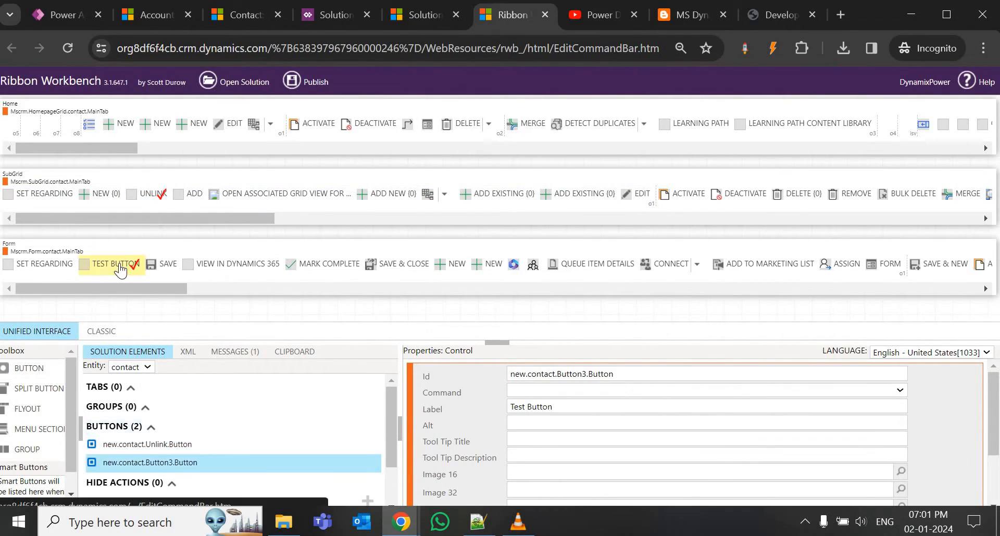
{"action": "left_click", "coordinate": [538, 390]}
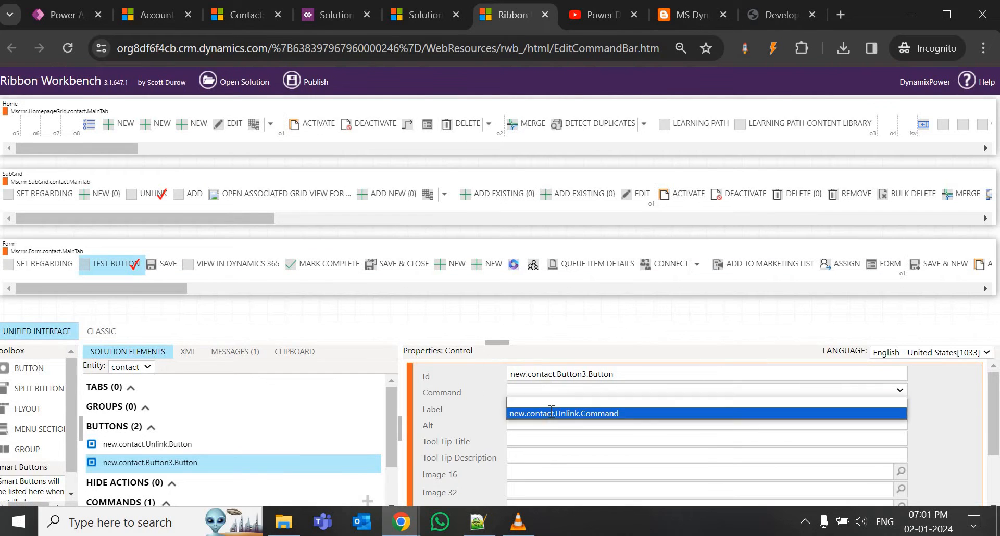
{"action": "left_click", "coordinate": [550, 411]}
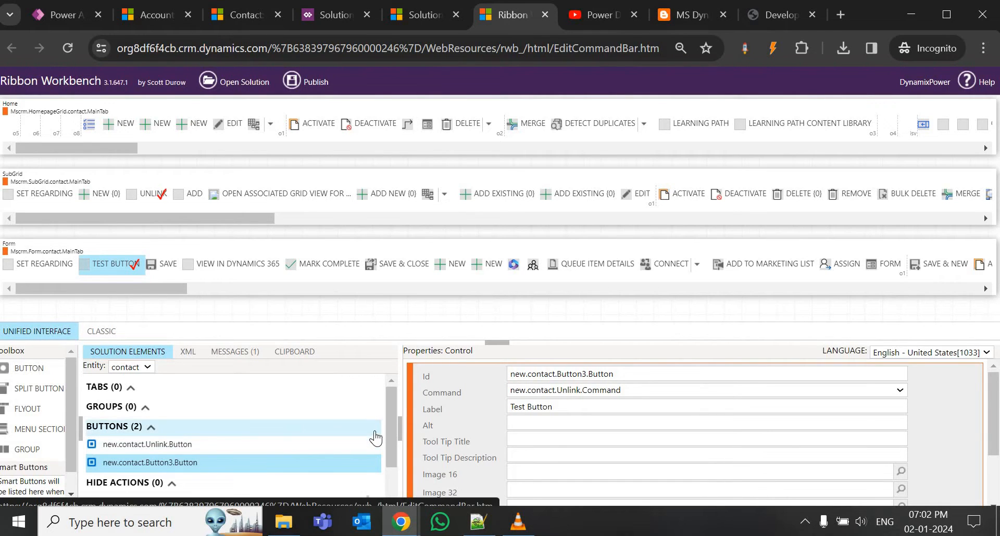
{"action": "left_click", "coordinate": [315, 82]}
{"action": "left_click", "coordinate": [538, 327]}
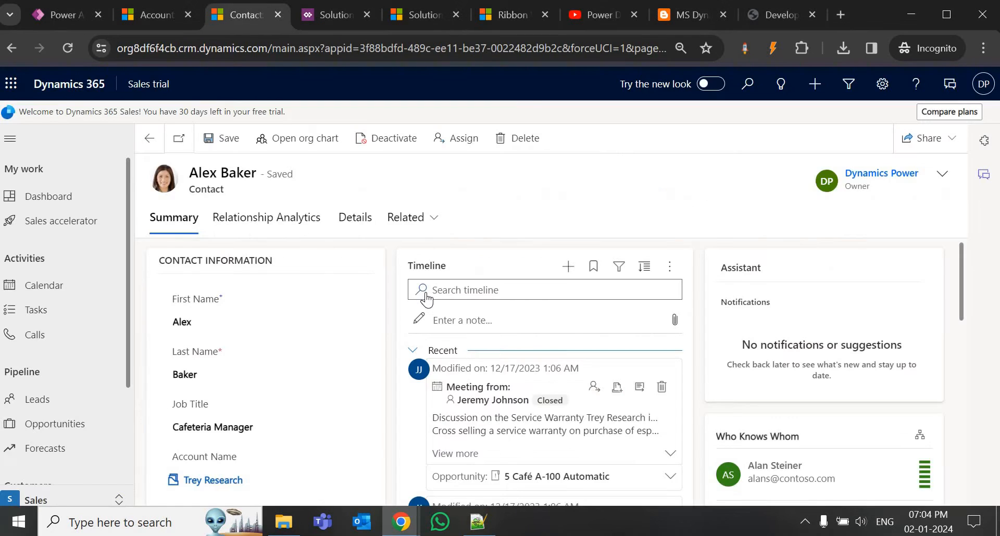
Reload the contact form to show the Test Button, then switch to the account's contacts view.
{"action": "key", "text": "F5"}
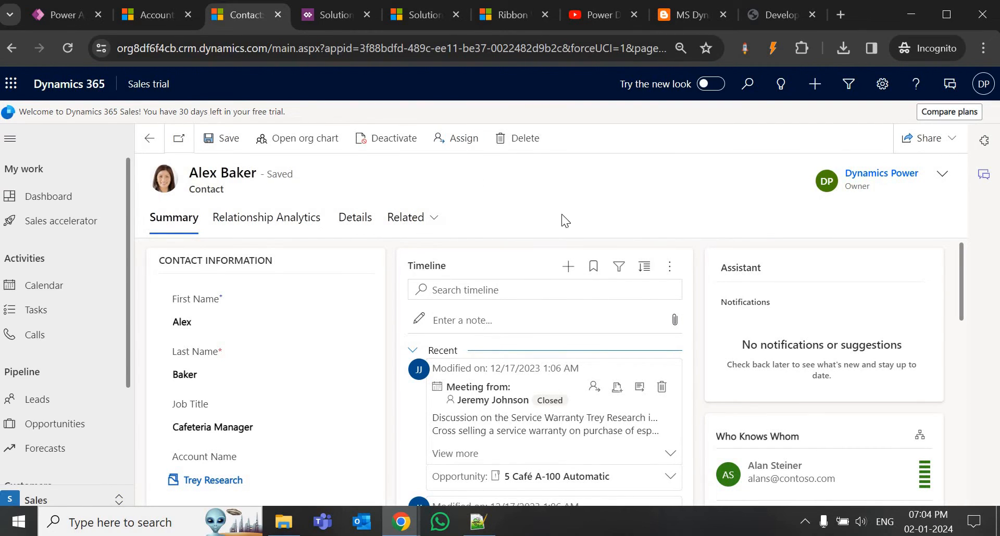
{"action": "left_click", "coordinate": [67, 47]}
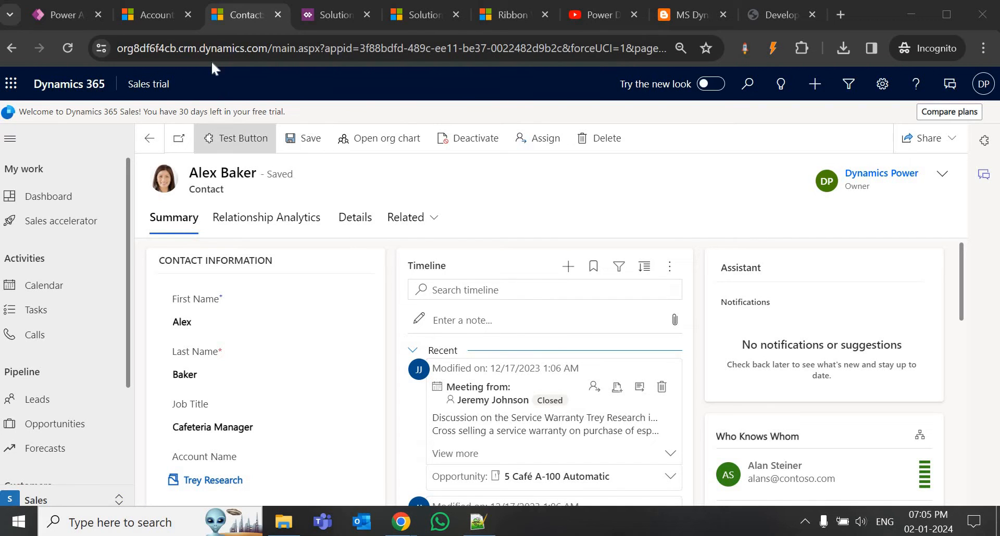
{"action": "left_click", "coordinate": [153, 18]}
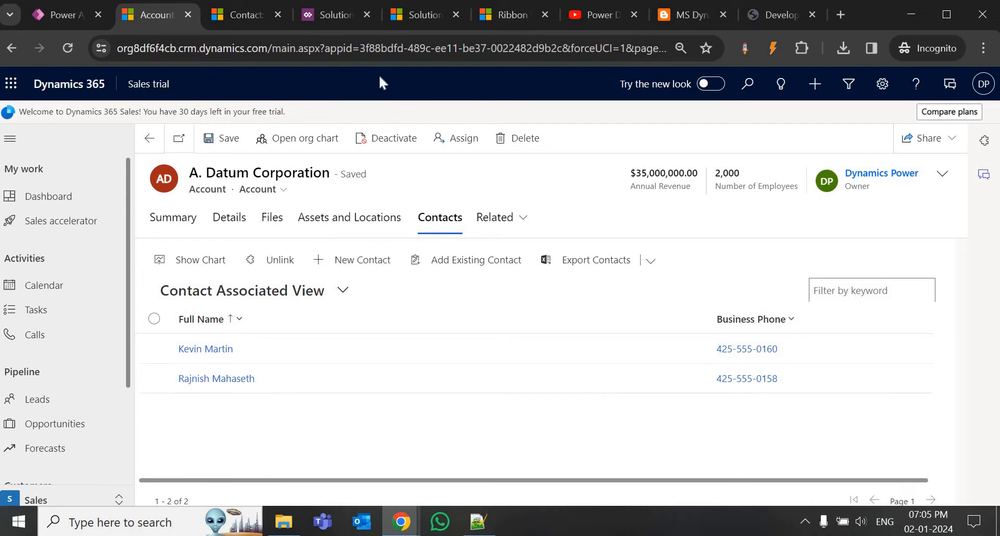
Tick the first contact, untick it, then select all contacts to check the available commands.
{"action": "left_click", "coordinate": [153, 348]}
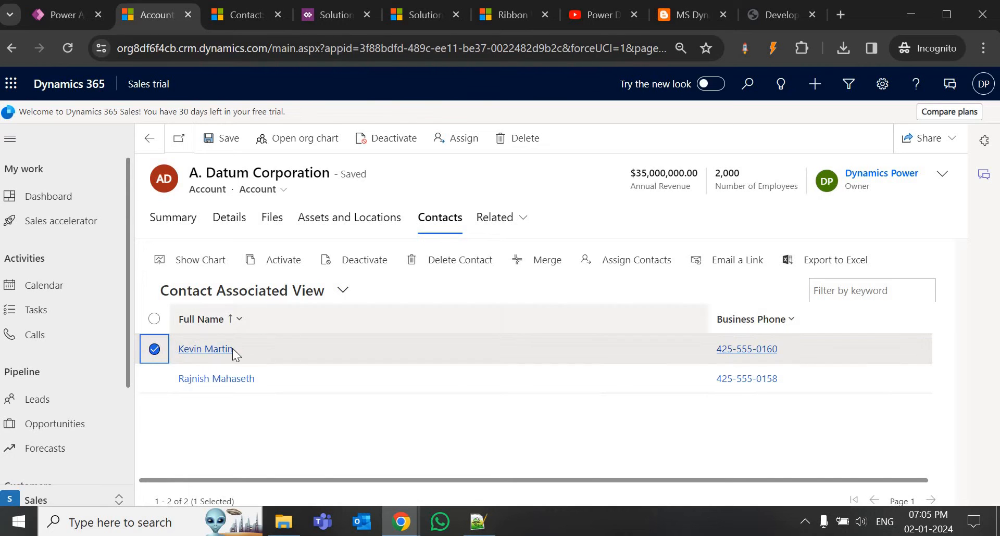
{"action": "left_click", "coordinate": [154, 351]}
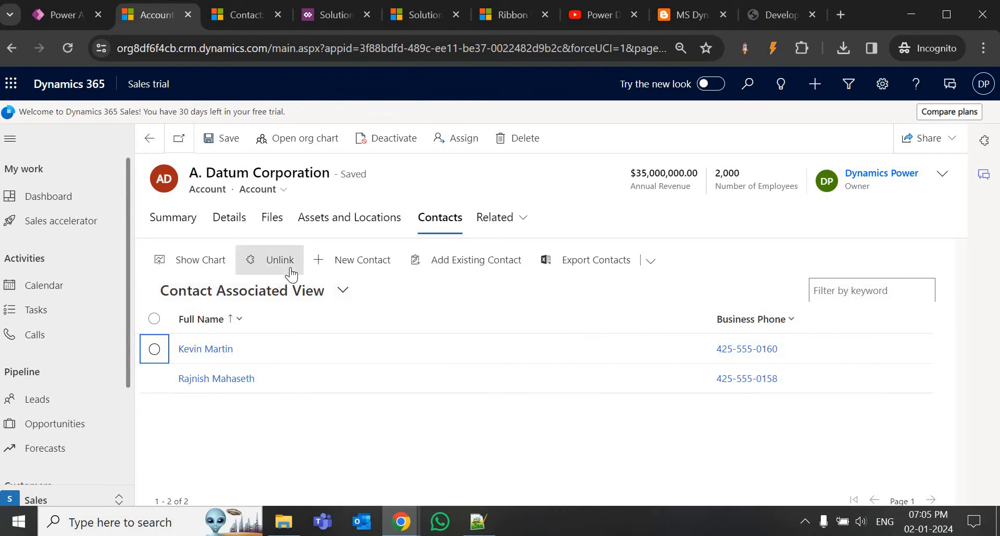
{"action": "left_click", "coordinate": [154, 321]}
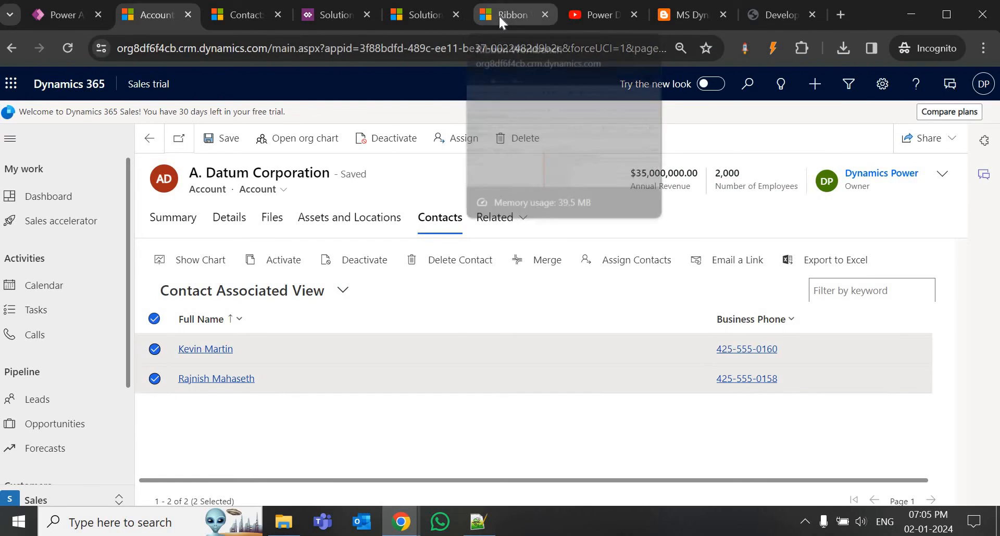
In the ribbon editor, add the display rule new.contact.DisplayRule0.DisplayRule and open its step types.
{"action": "left_click", "coordinate": [498, 15]}
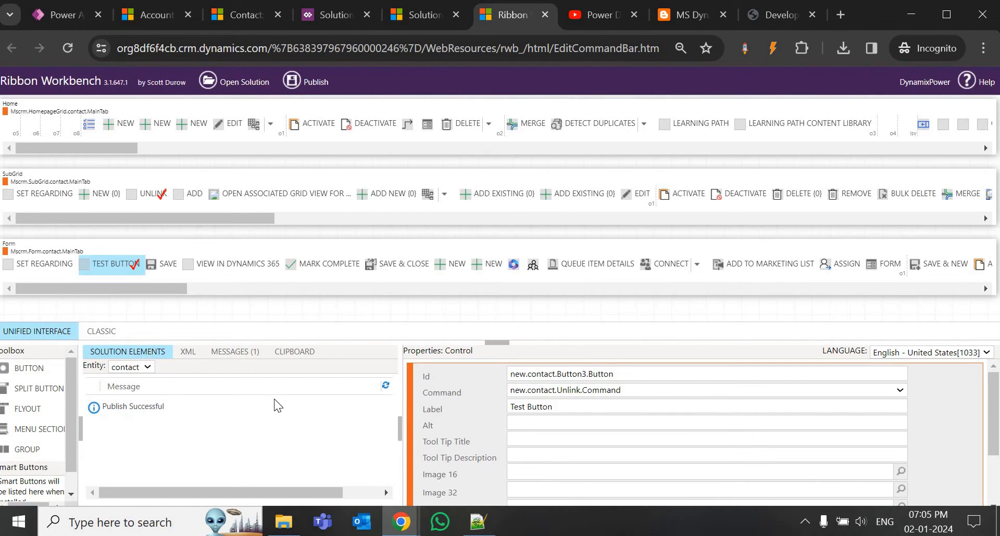
{"action": "left_click", "coordinate": [146, 354]}
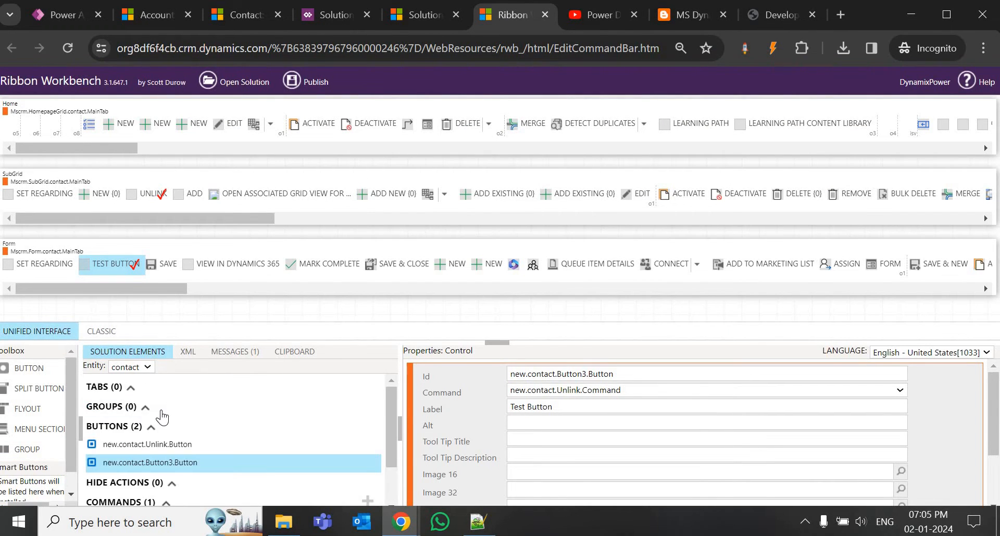
{"action": "scroll", "coordinate": [163, 416], "scroll_direction": "down", "scroll_amount": 1}
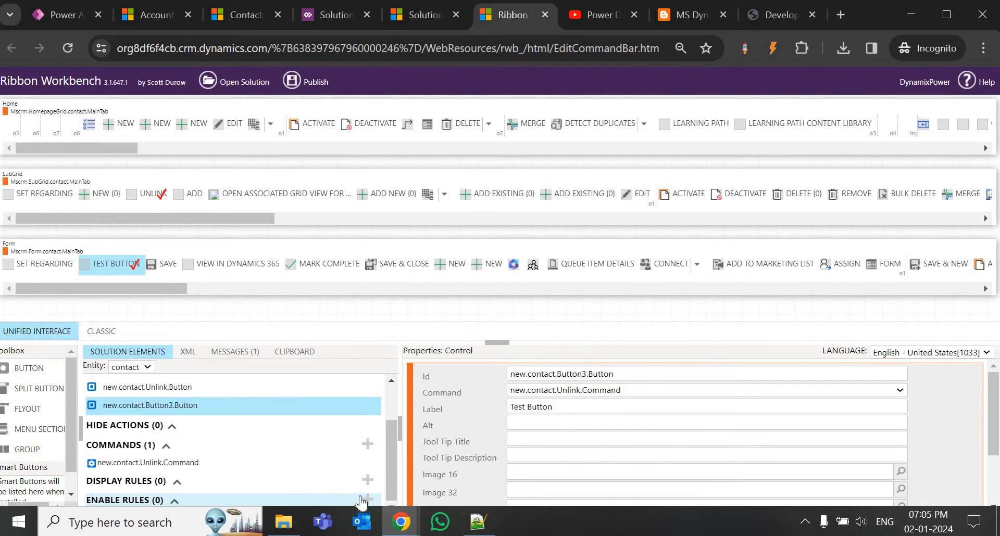
{"action": "double_click", "coordinate": [559, 374]}
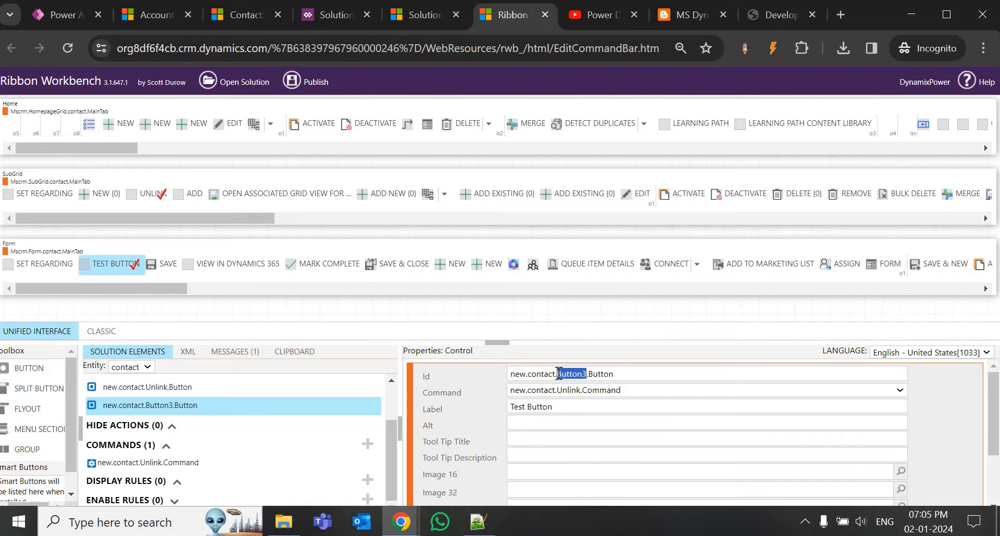
{"action": "left_click", "coordinate": [367, 480]}
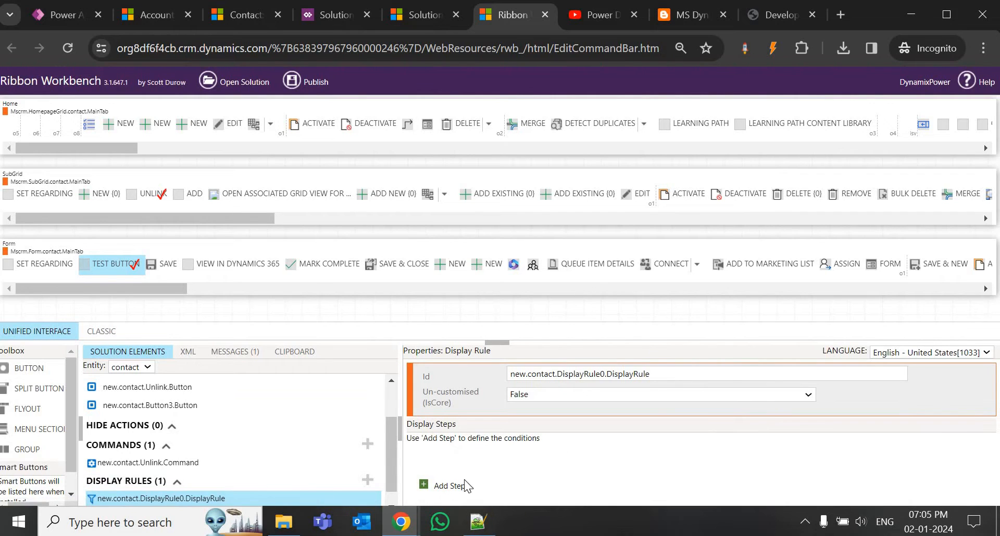
{"action": "left_click", "coordinate": [449, 486]}
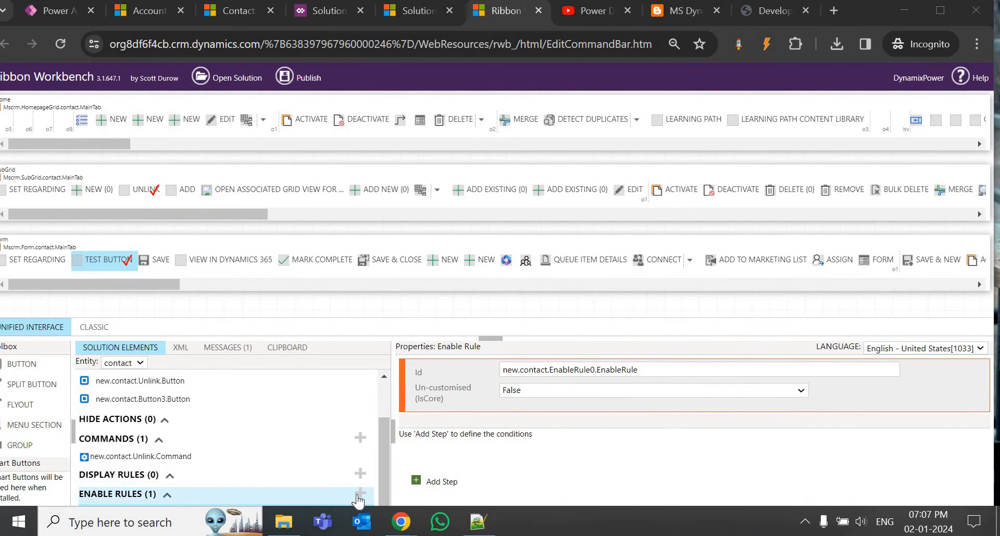
Add a second enable rule with a SelectionCountRule step, then return to the account's contacts list.
{"action": "left_click", "coordinate": [360, 494]}
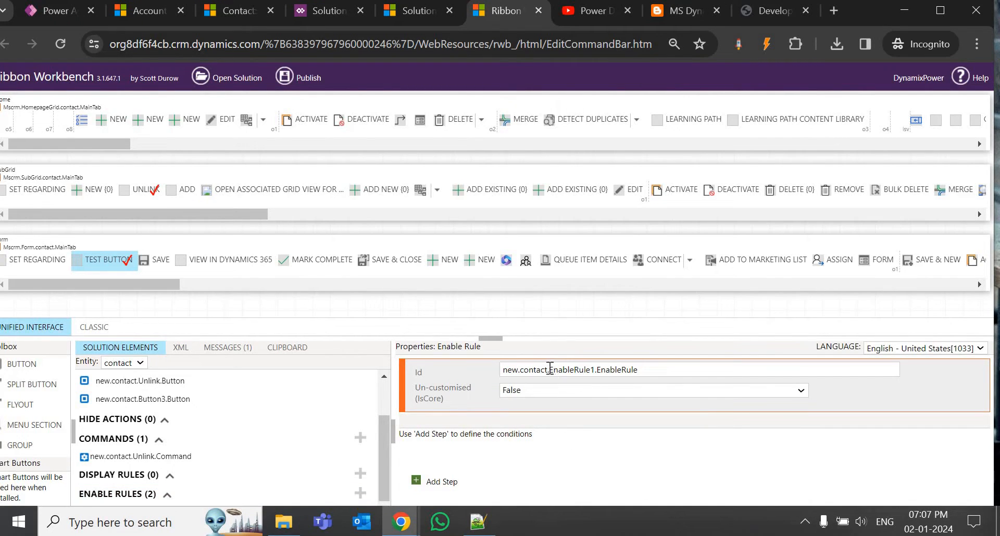
{"action": "left_click", "coordinate": [442, 482]}
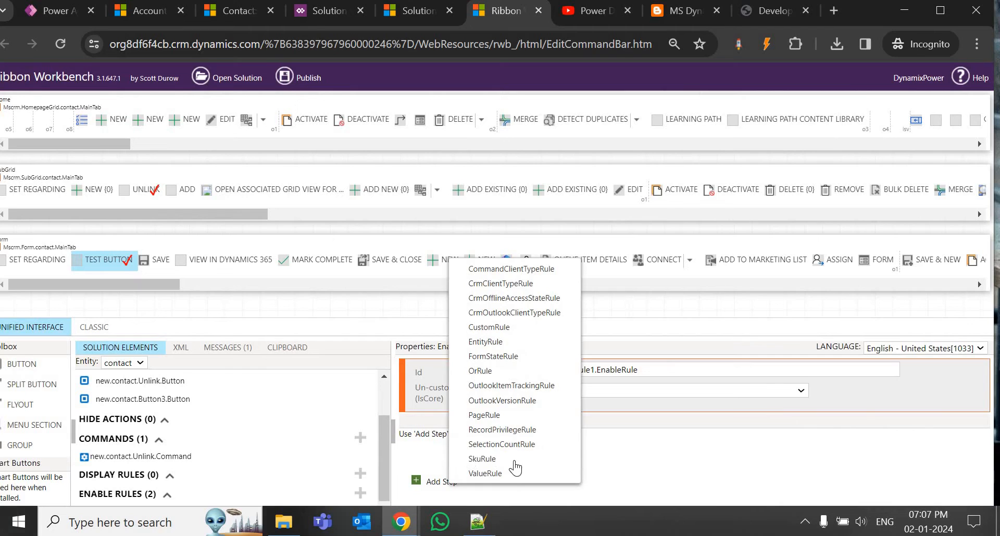
{"action": "left_click", "coordinate": [494, 446]}
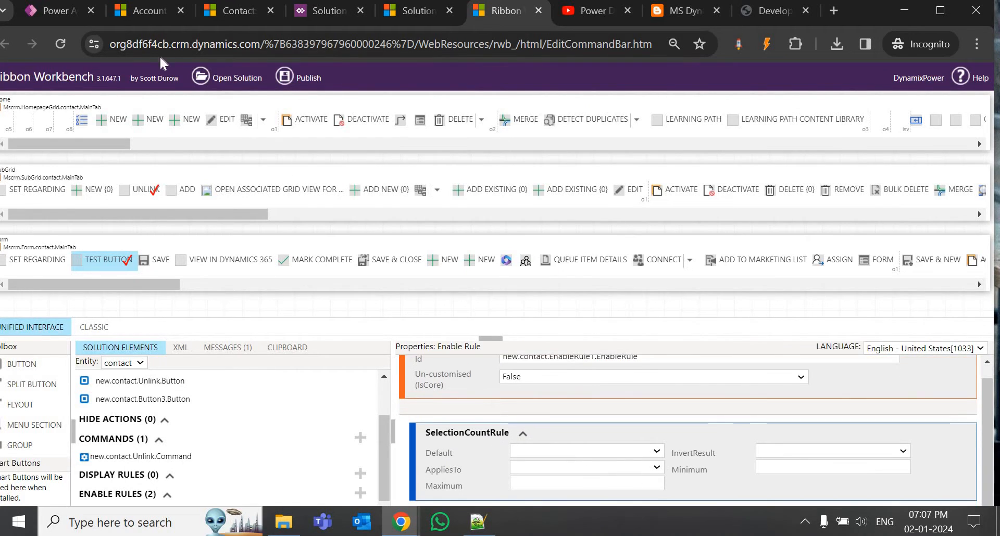
{"action": "left_click", "coordinate": [152, 15]}
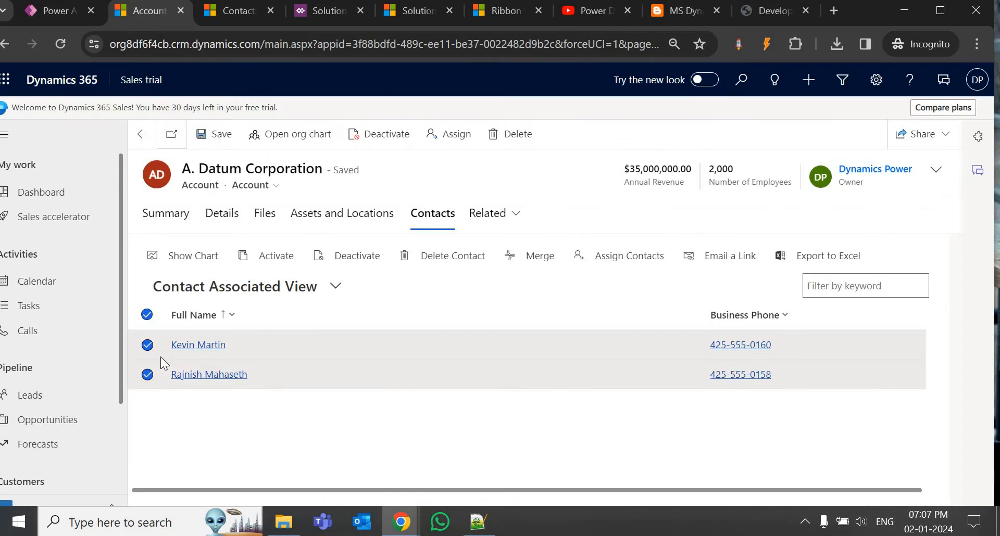
Deselect both contacts to compare the commands, then select only the first contact.
{"action": "left_click", "coordinate": [147, 346]}
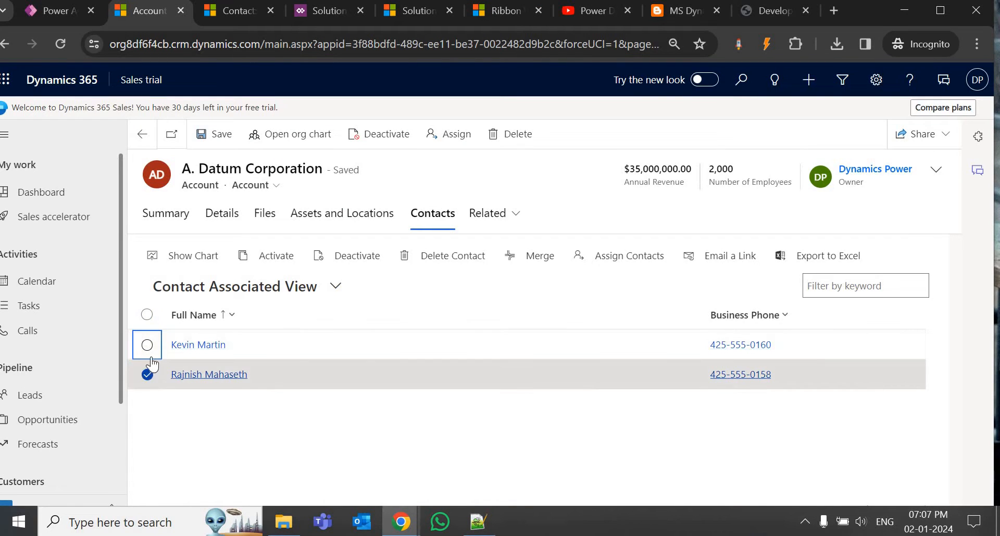
{"action": "left_click", "coordinate": [156, 362]}
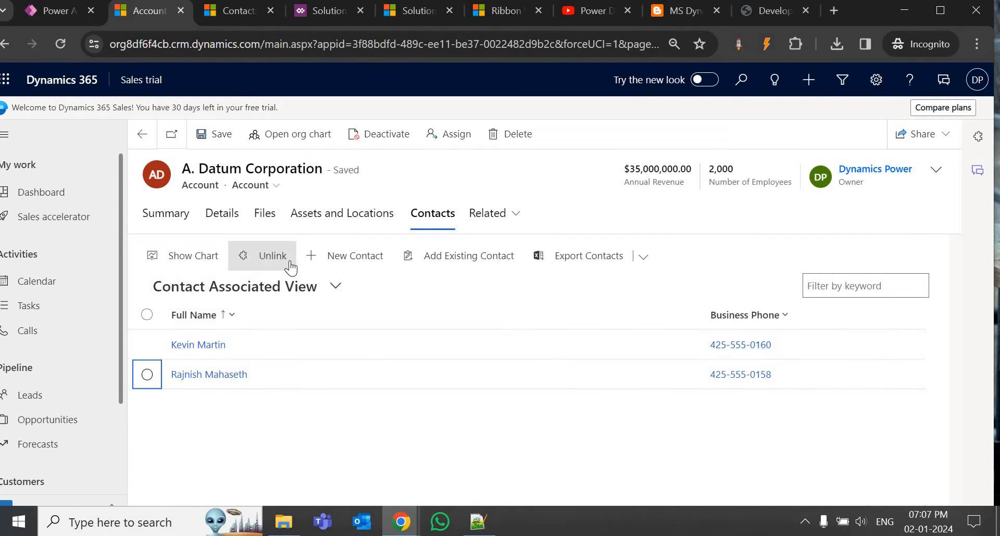
{"action": "left_click", "coordinate": [148, 346]}
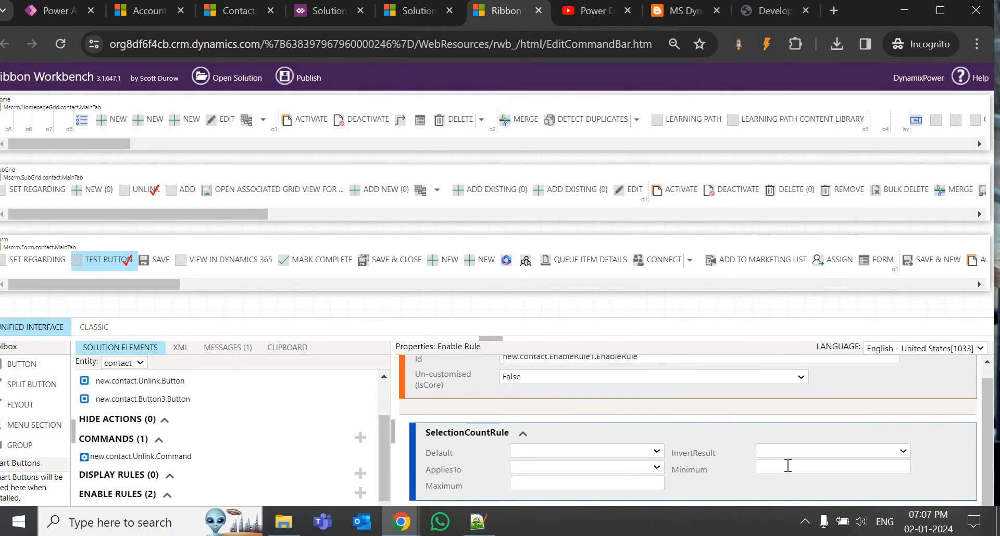
Set the SelectionCountRule Minimum to 1, leaving Maximum empty.
{"action": "type", "text": "1"}
{"action": "scroll", "coordinate": [249, 461], "scroll_direction": "up", "scroll_amount": 3}
{"action": "scroll", "coordinate": [172, 452], "scroll_direction": "down", "scroll_amount": 4}
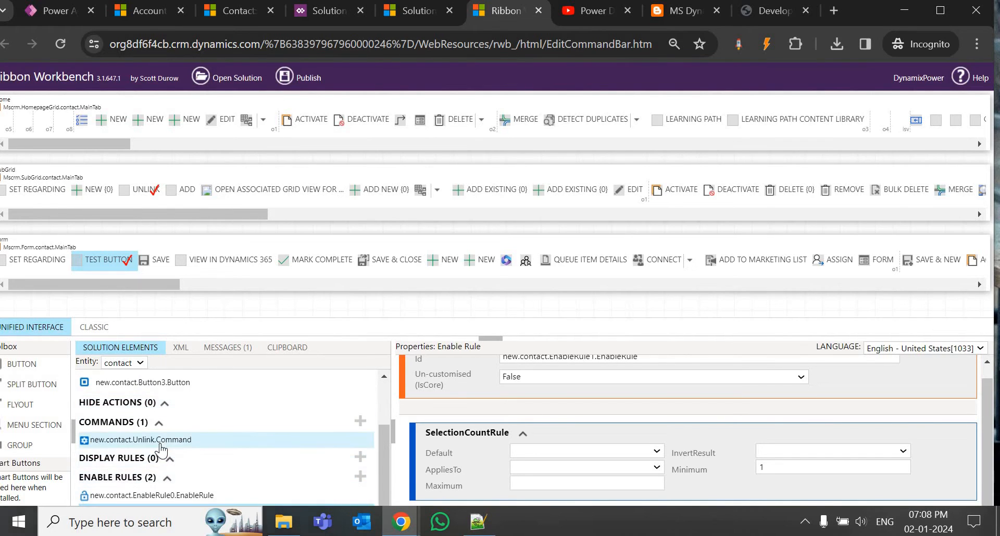
Review both contact enable rules, then attach new.contact.EnableRule1.EnableRule to new.contact.Unlink.Command.
{"action": "left_click", "coordinate": [160, 443]}
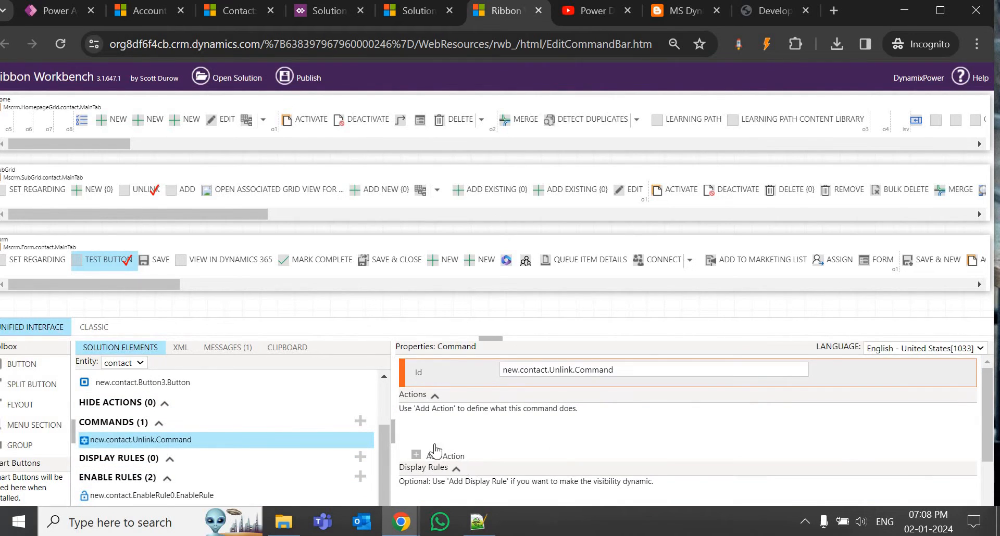
{"action": "scroll", "coordinate": [435, 451], "scroll_direction": "down", "scroll_amount": 2}
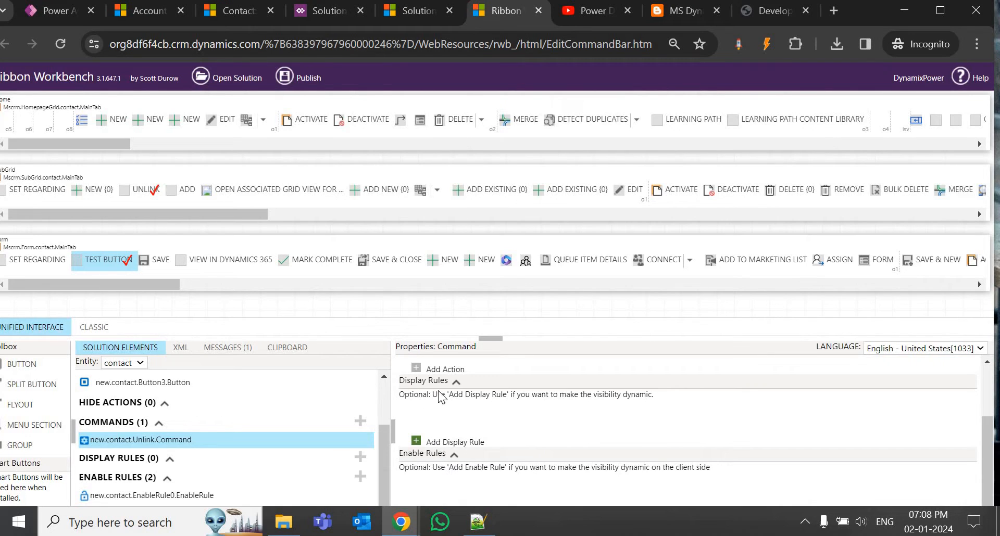
{"action": "scroll", "coordinate": [459, 423], "scroll_direction": "up", "scroll_amount": 2}
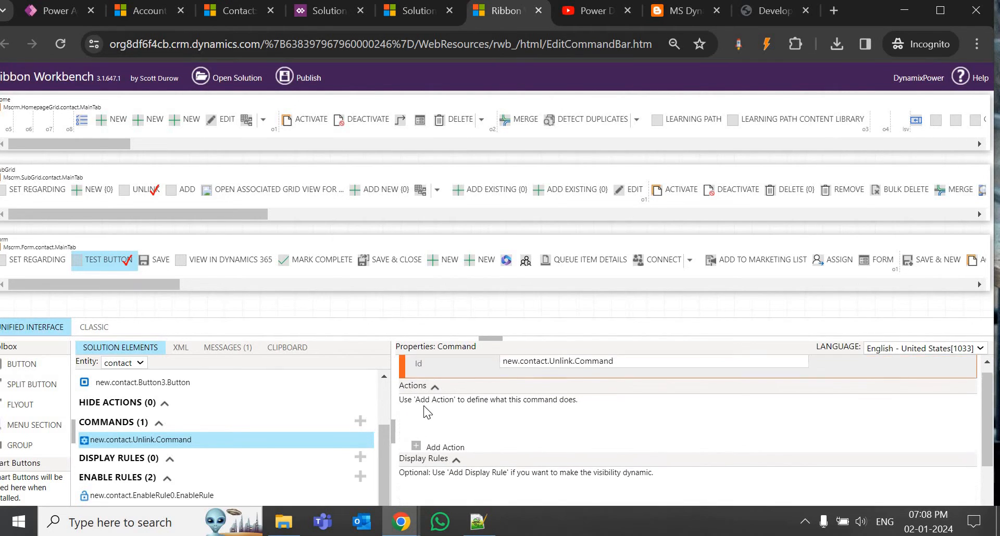
{"action": "scroll", "coordinate": [451, 471], "scroll_direction": "down", "scroll_amount": 2}
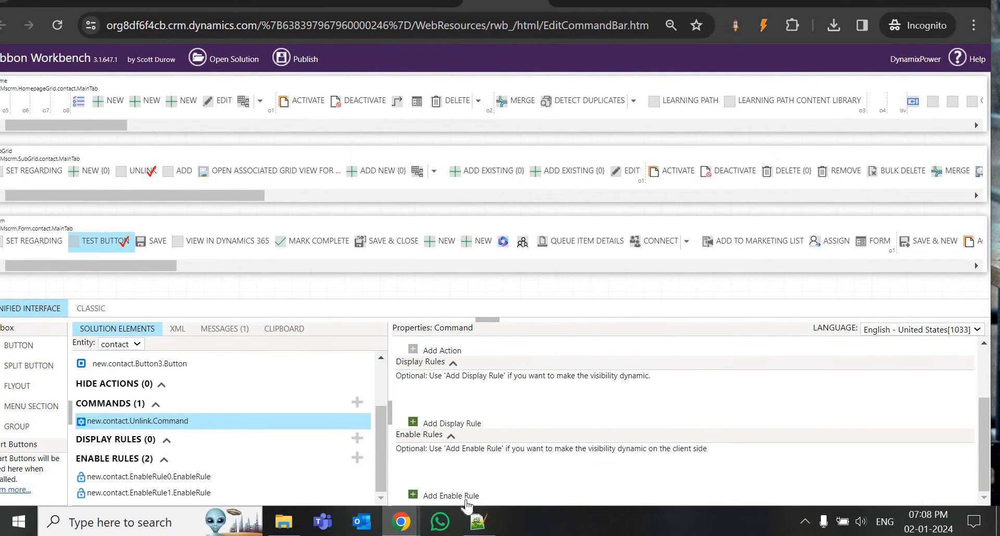
{"action": "left_click", "coordinate": [459, 497]}
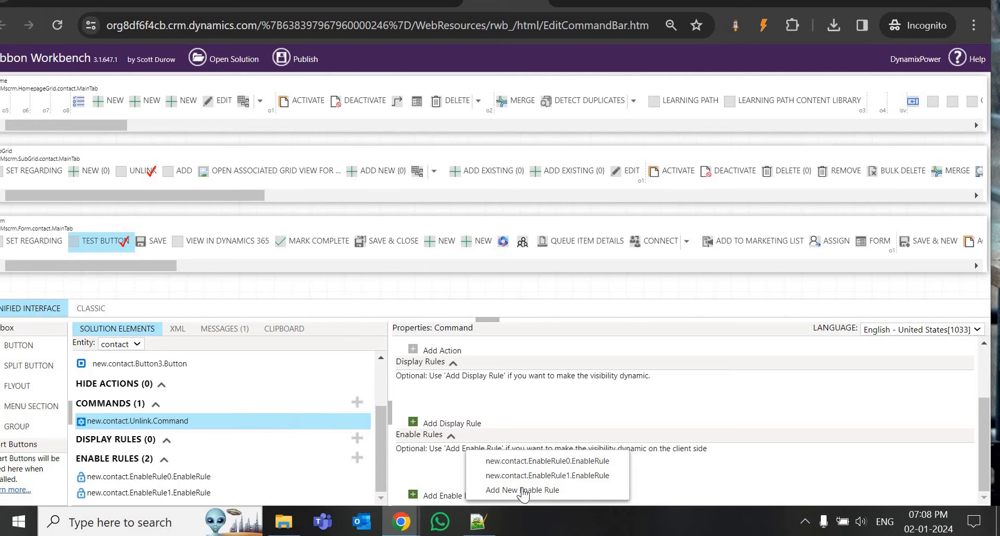
{"action": "right_click", "coordinate": [194, 495]}
{"action": "left_click", "coordinate": [169, 478]}
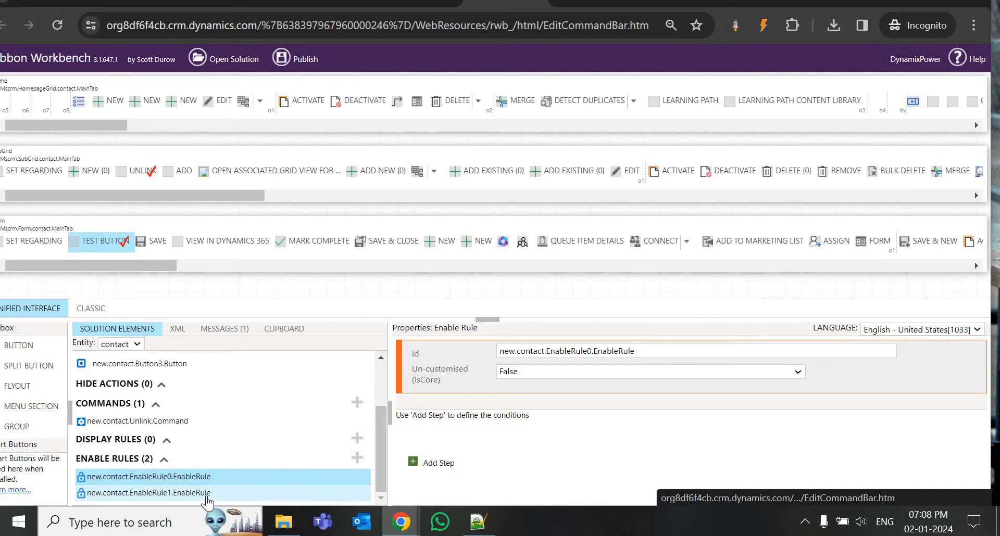
{"action": "left_click", "coordinate": [281, 492]}
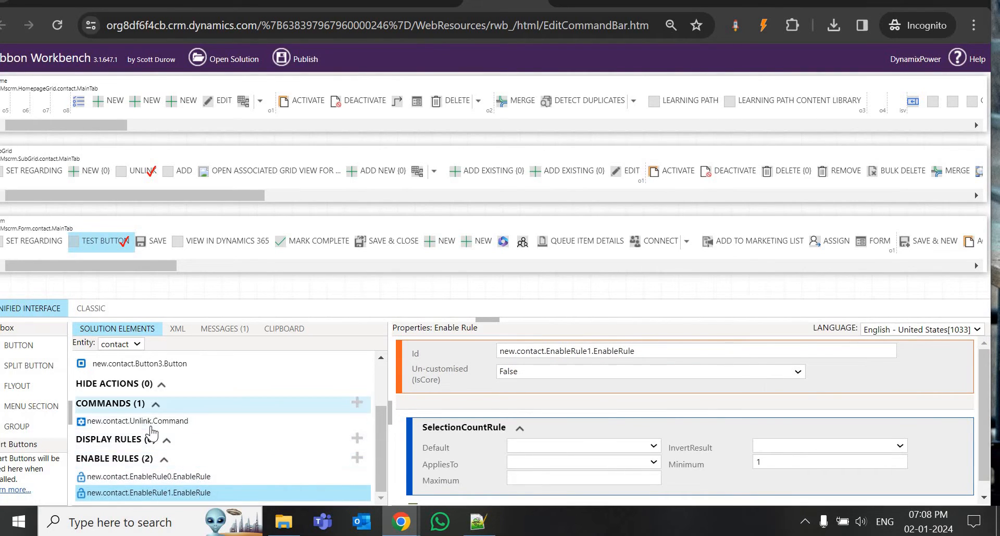
{"action": "scroll", "coordinate": [449, 469], "scroll_direction": "down", "scroll_amount": 2}
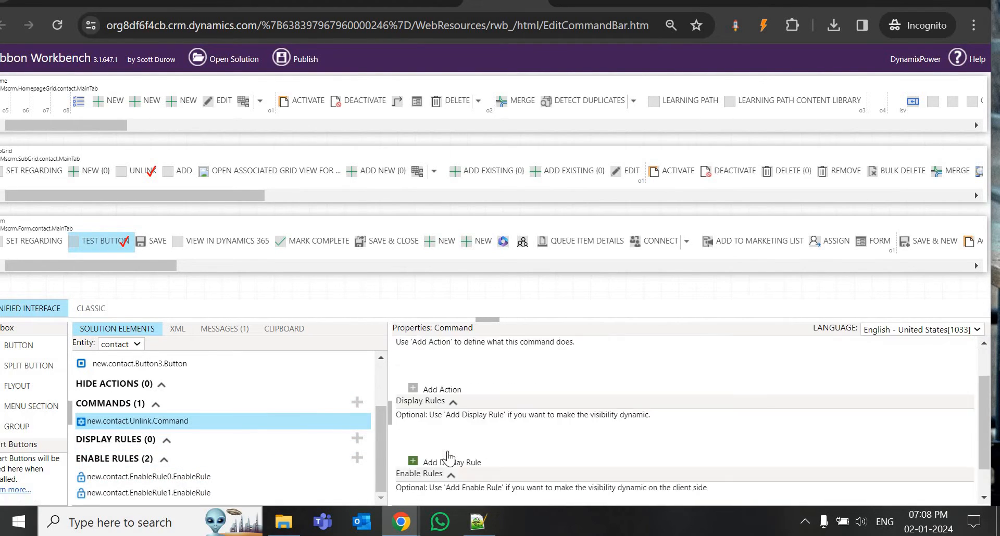
{"action": "left_click", "coordinate": [452, 496]}
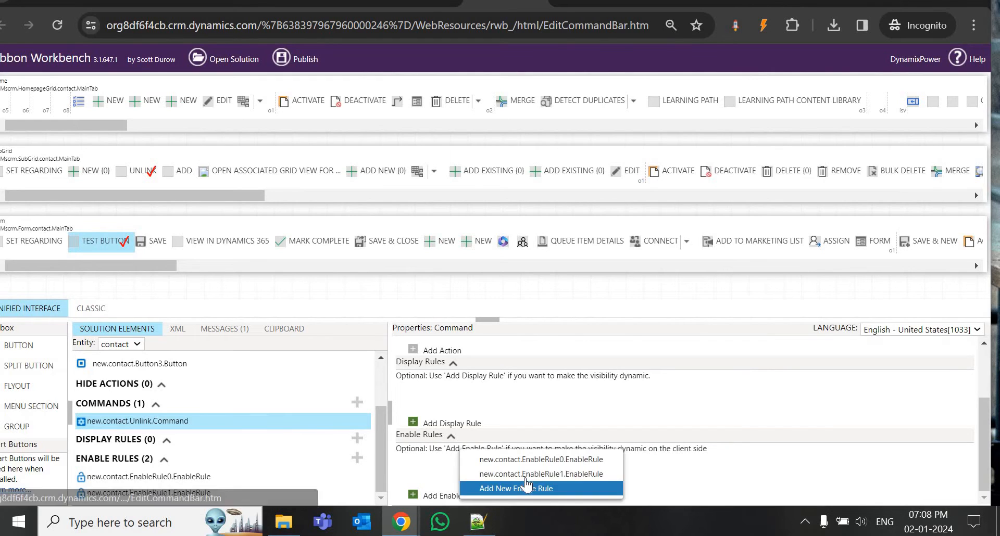
{"action": "left_click", "coordinate": [528, 474]}
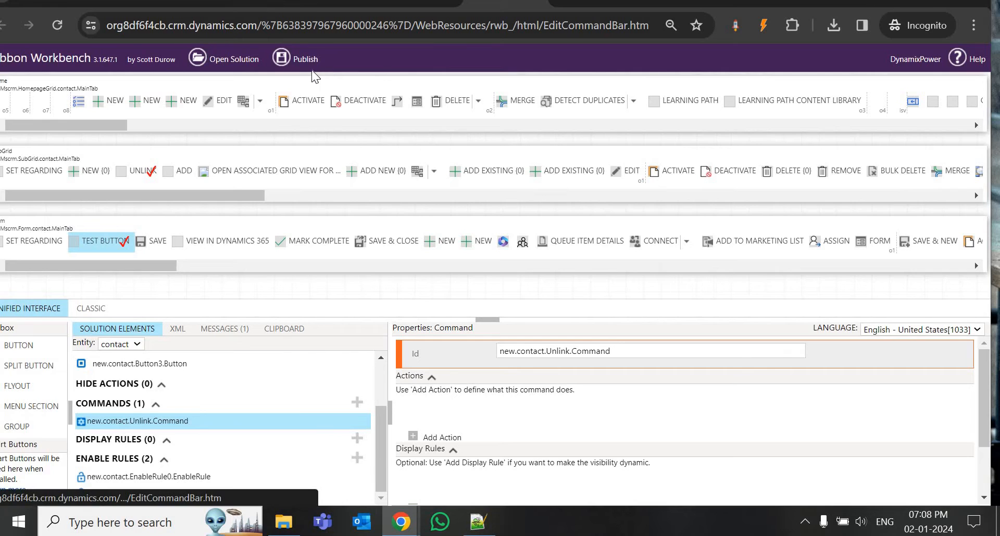
Select both of A. Datum Corporation's contacts in the Contacts subgrid.
{"action": "left_click", "coordinate": [237, 3]}
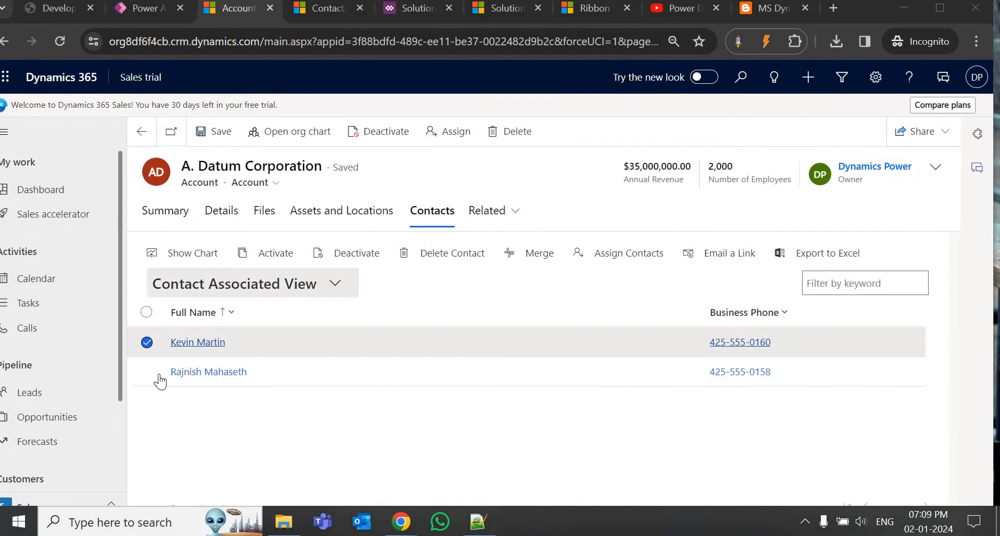
{"action": "left_click", "coordinate": [149, 374]}
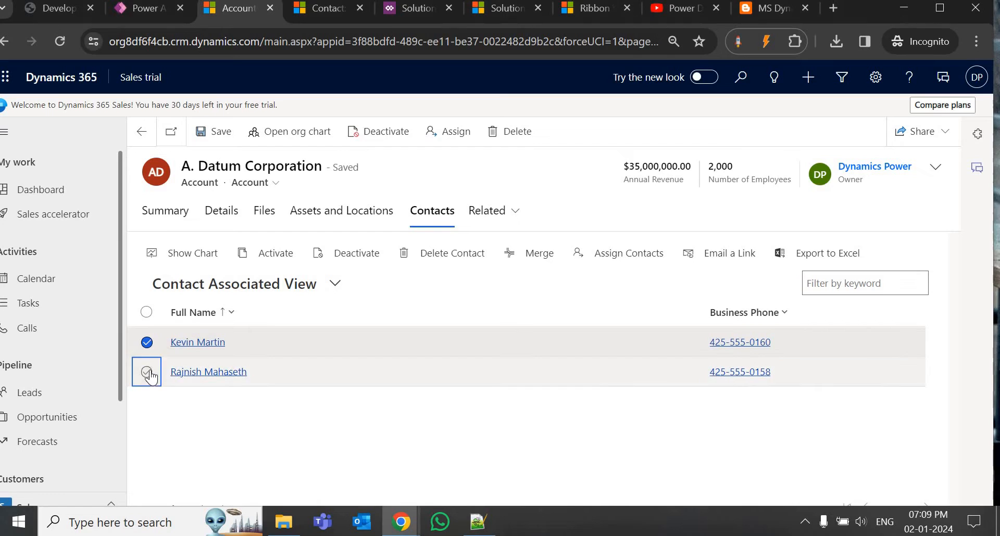
{"action": "left_click", "coordinate": [147, 373]}
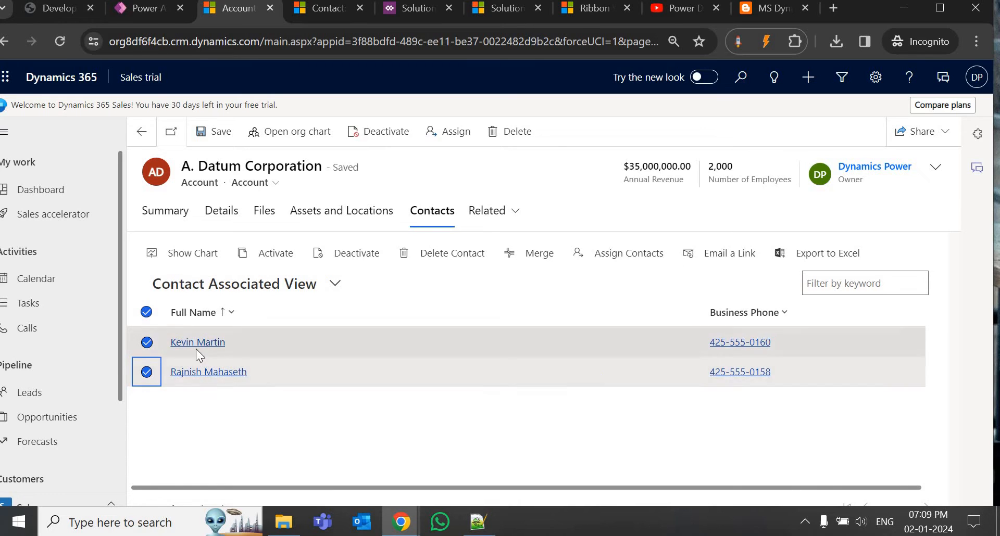
Check the contact page's web address, then go to the Power Dynamix YouTube channel.
{"action": "left_click", "coordinate": [315, 11]}
{"action": "left_click", "coordinate": [613, 43]}
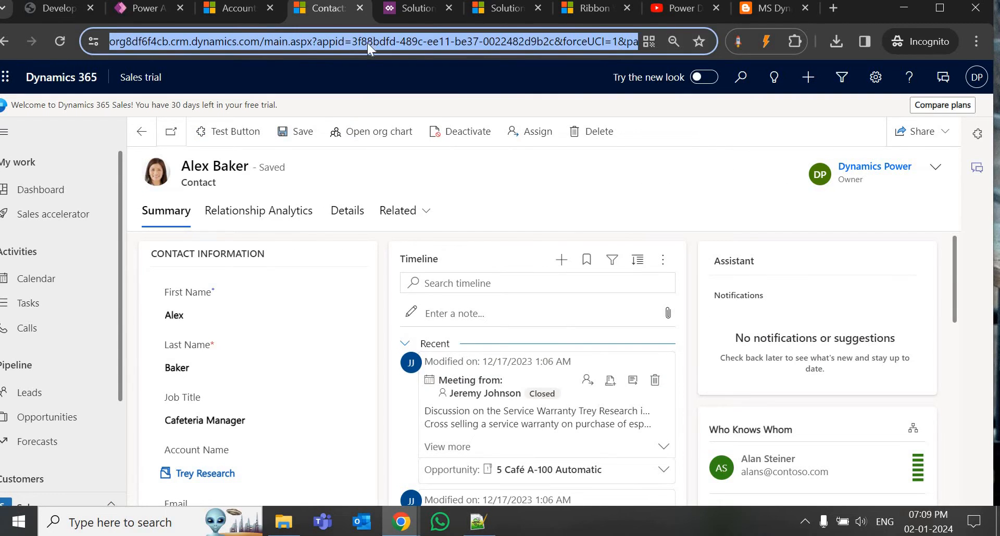
{"action": "left_click", "coordinate": [232, 14]}
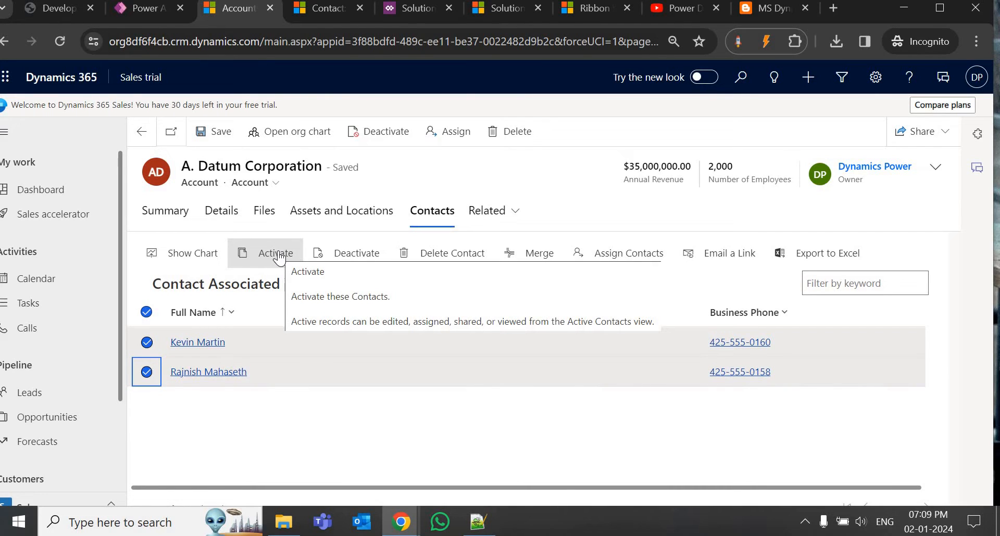
{"action": "left_click", "coordinate": [682, 8]}
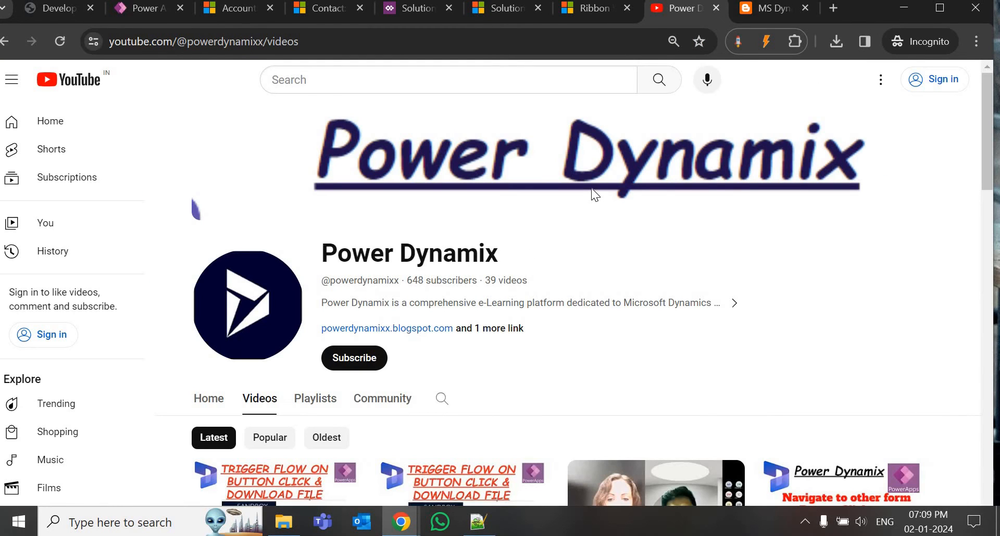
Start the Part 2 Power Automate button-click video, then return to Ribbon Workbench.
{"action": "scroll", "coordinate": [595, 220], "scroll_direction": "down", "scroll_amount": 3}
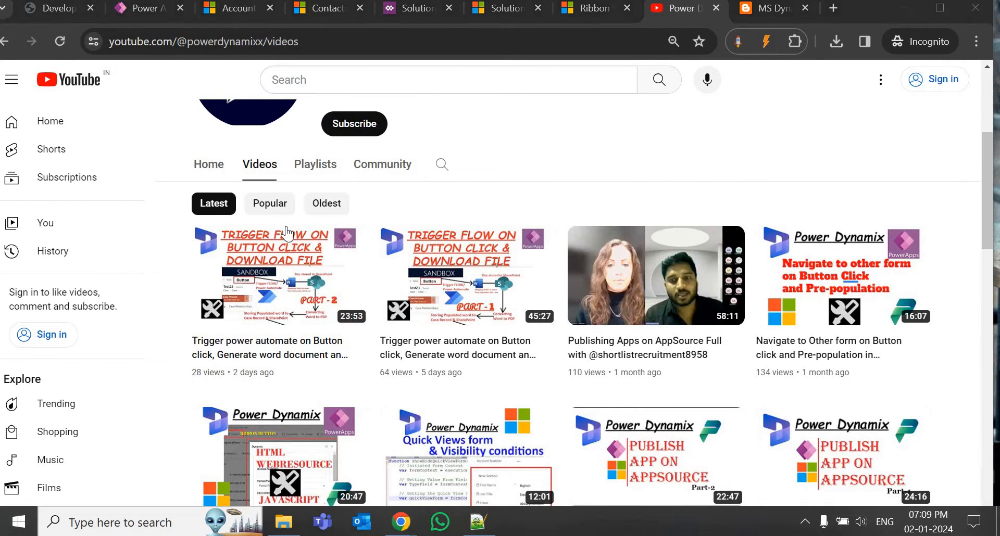
{"action": "mouse_move", "coordinate": [287, 233]}
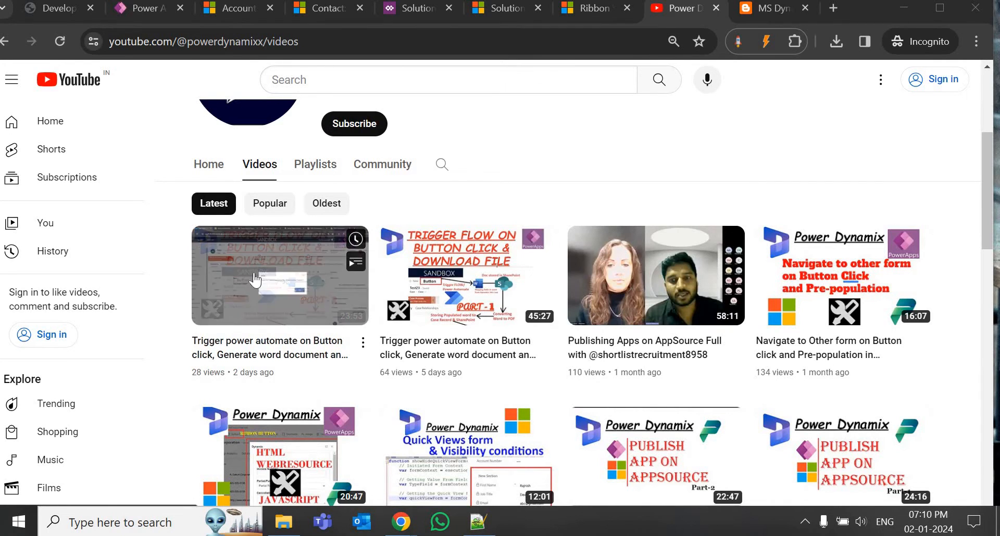
{"action": "left_click", "coordinate": [254, 272]}
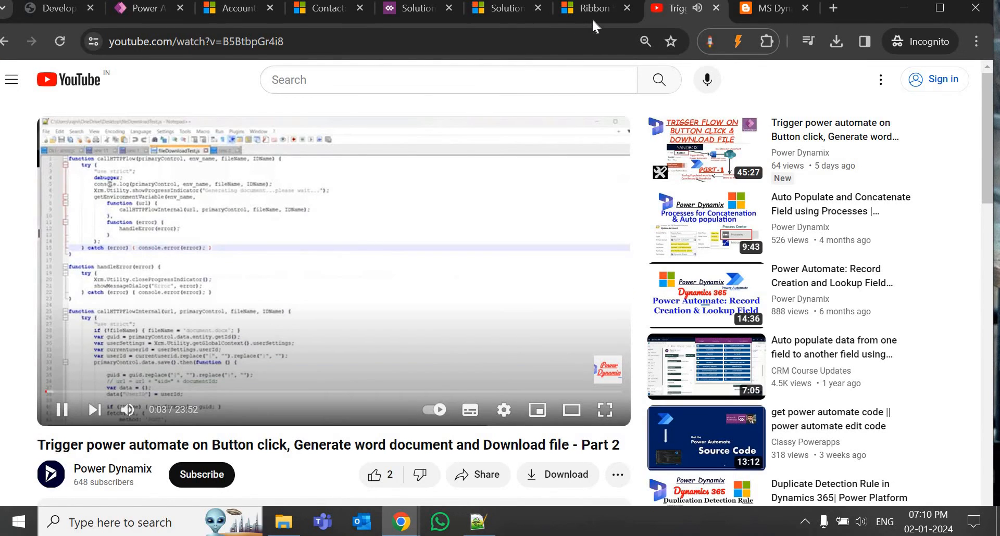
{"action": "left_click", "coordinate": [592, 16]}
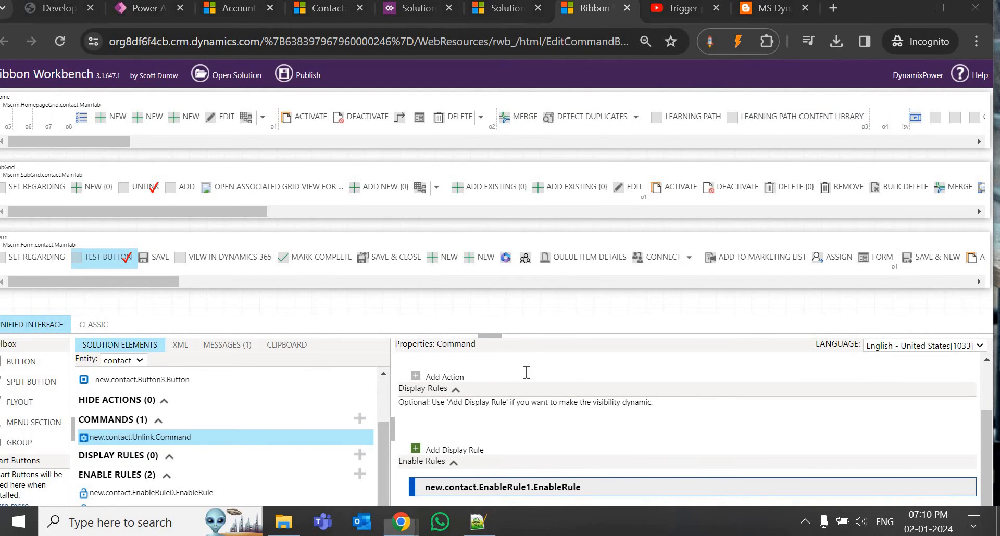
Add an empty Custom Javascript Action to Unlink.Command, then return to the tutorial video.
{"action": "scroll", "coordinate": [526, 373], "scroll_direction": "up", "scroll_amount": 2}
{"action": "left_click", "coordinate": [446, 456]}
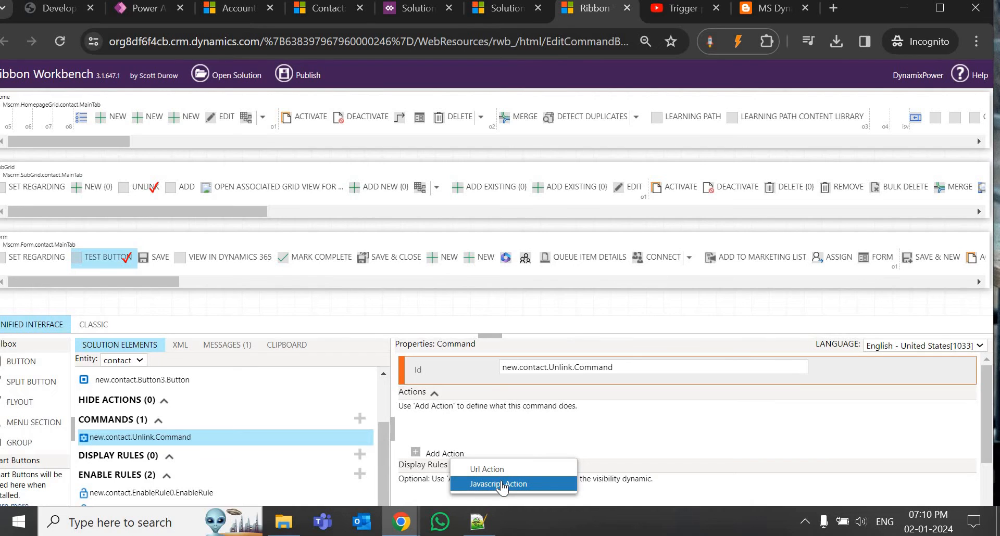
{"action": "left_click", "coordinate": [501, 484]}
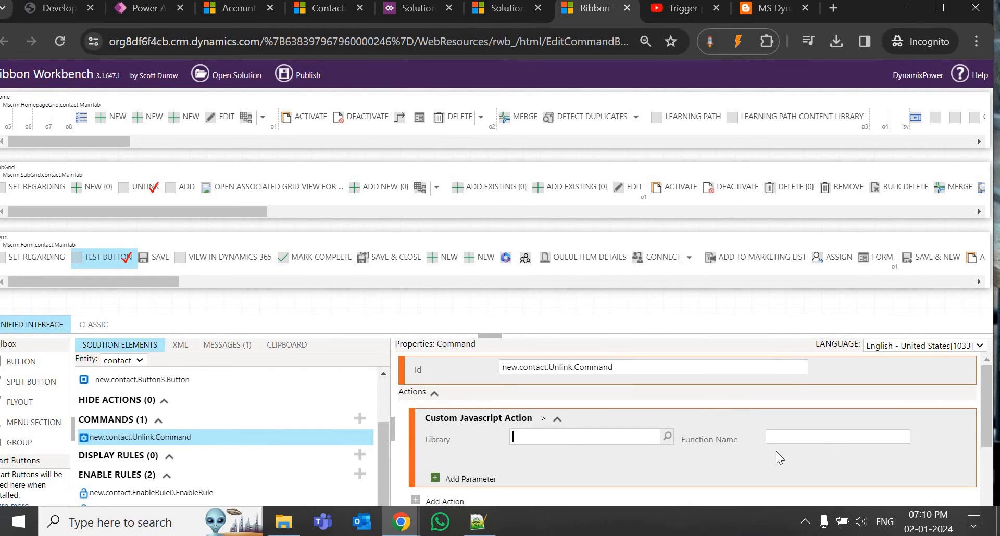
{"action": "scroll", "coordinate": [471, 427], "scroll_direction": "down", "scroll_amount": 2}
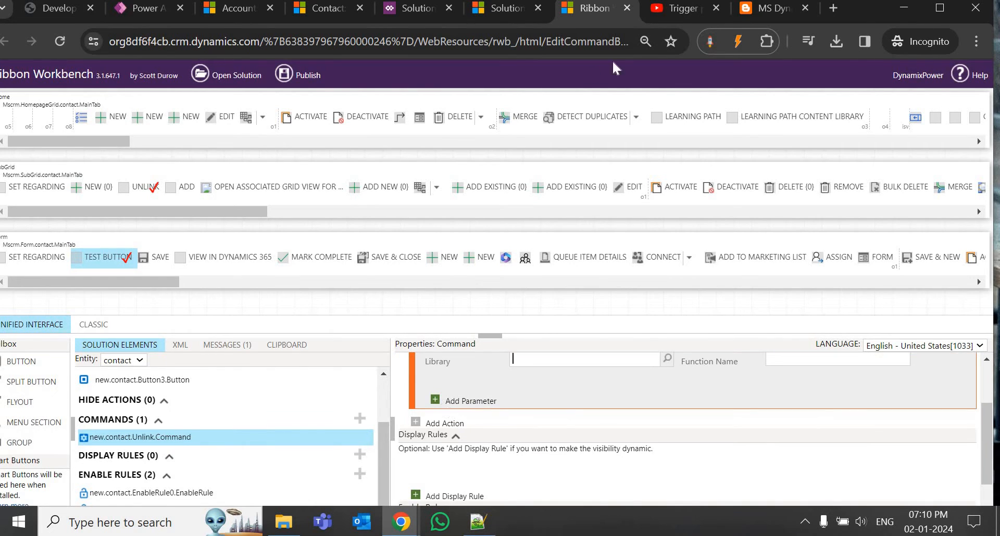
{"action": "left_click", "coordinate": [677, 9]}
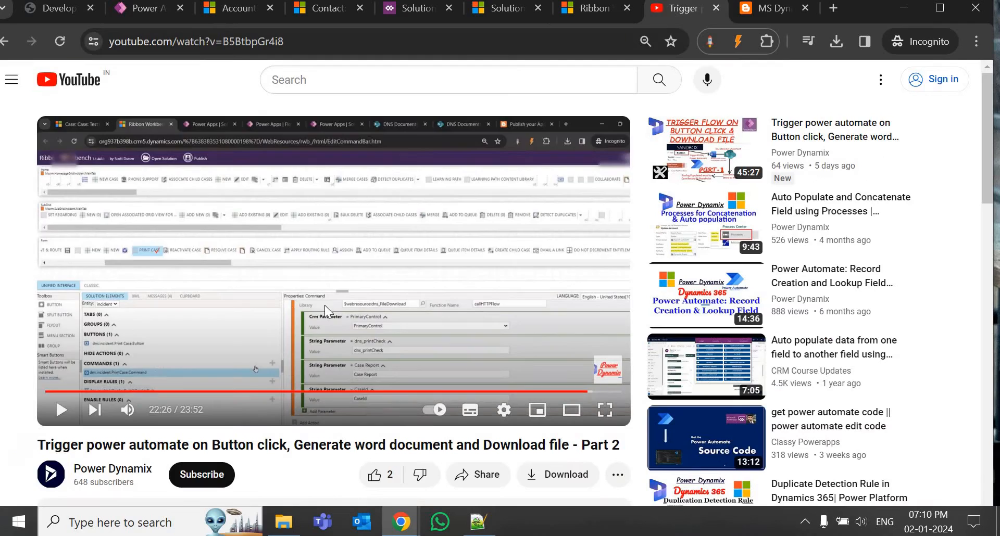
Study the tutorial's command parameter setup at 22:26 full screen, then return to Ribbon Workbench.
{"action": "left_click", "coordinate": [604, 410]}
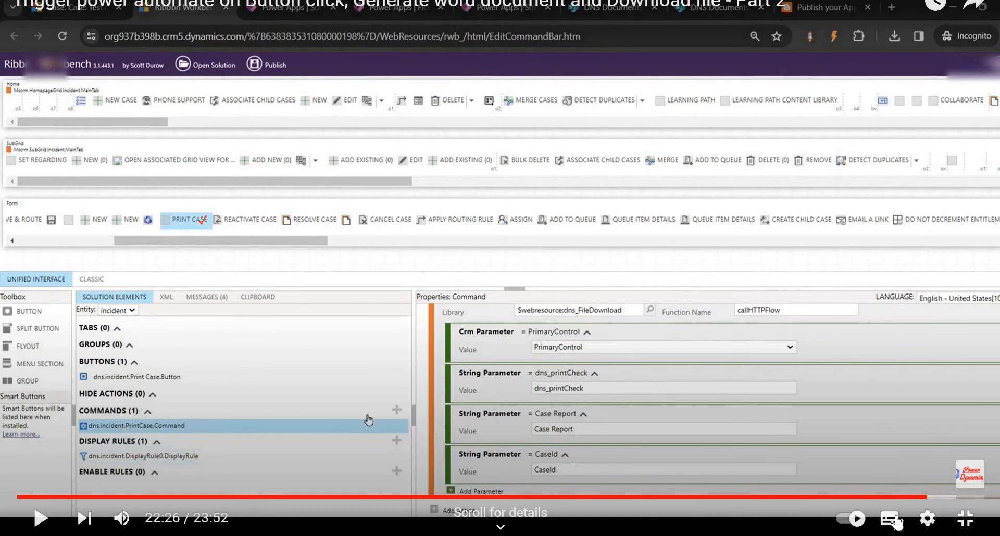
{"action": "left_click", "coordinate": [964, 519]}
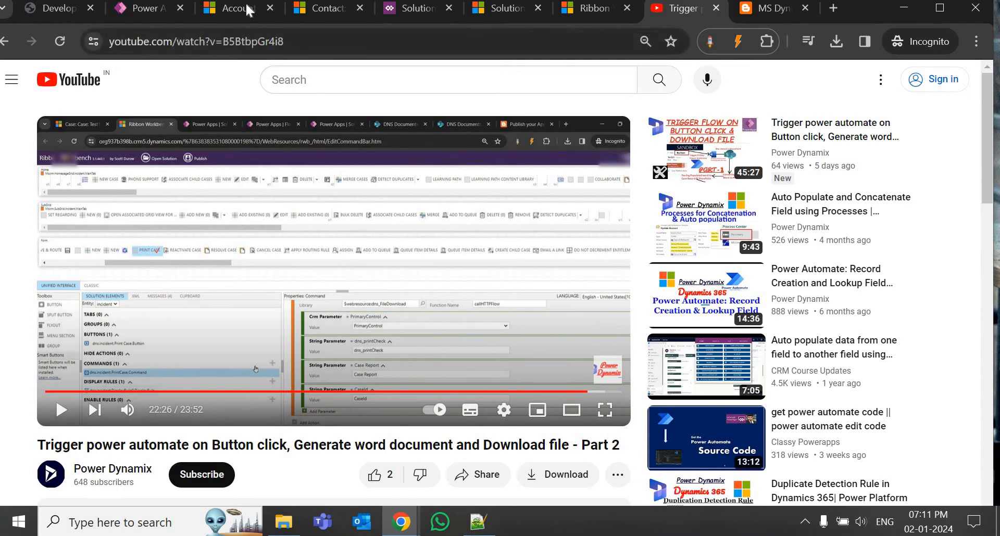
{"action": "left_click", "coordinate": [593, 8]}
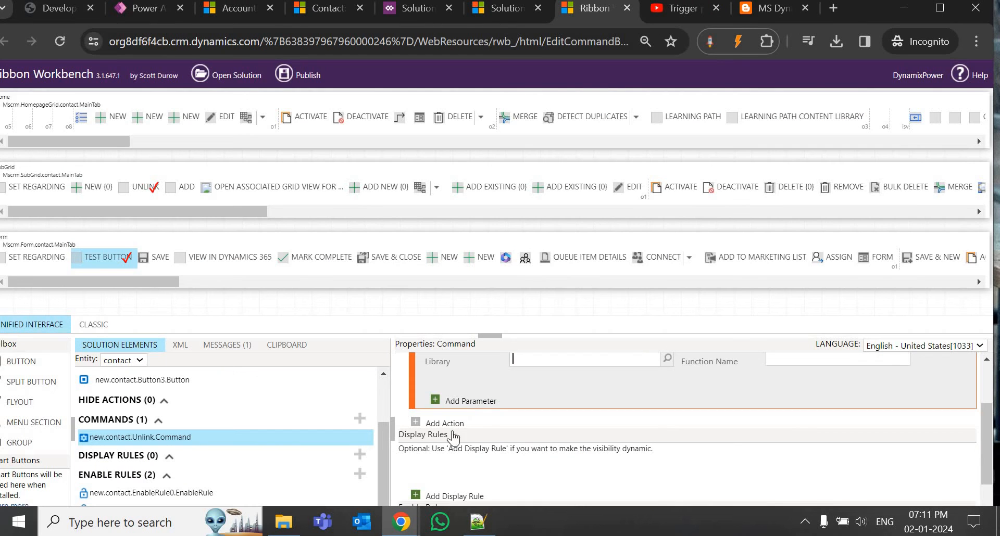
Give the Unlink JavaScript action a Crm Parameter with value SelectedControlSelectedItemIds.
{"action": "left_click", "coordinate": [467, 405]}
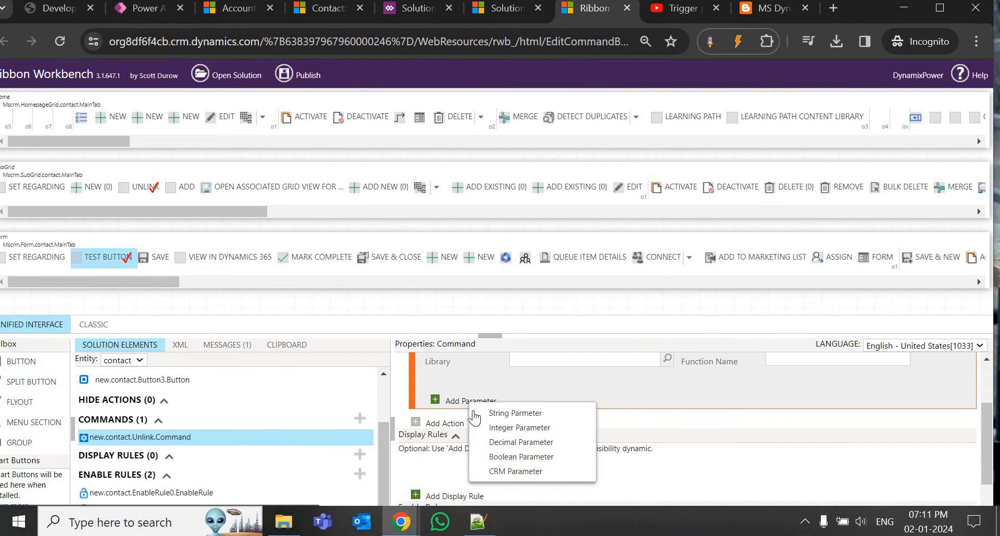
{"action": "left_click", "coordinate": [512, 472]}
{"action": "left_click", "coordinate": [553, 405]}
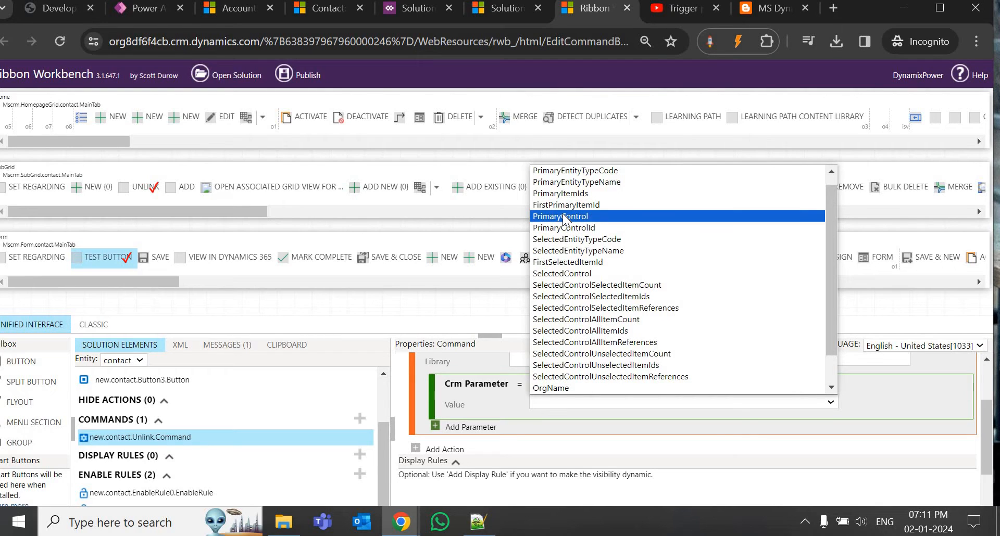
{"action": "left_click", "coordinate": [606, 297]}
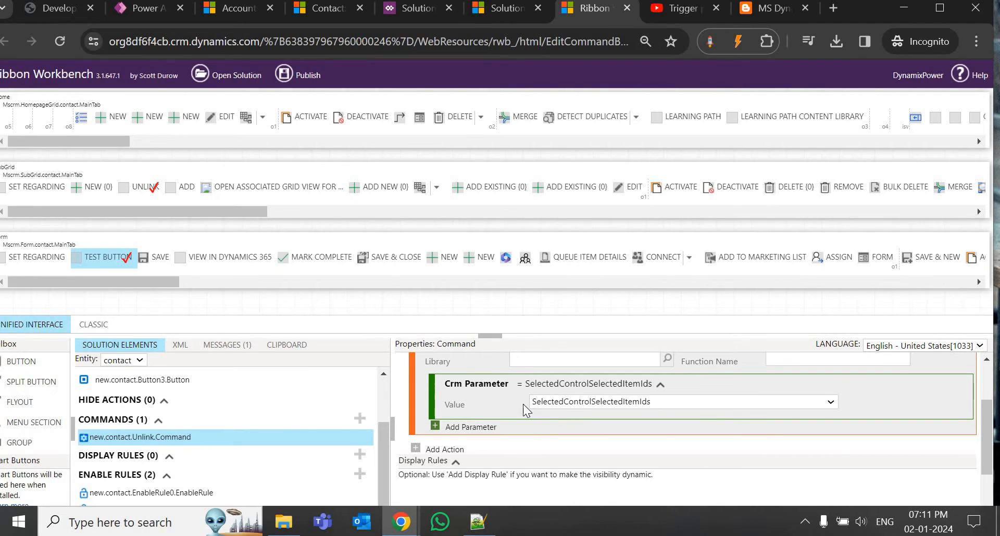
{"action": "scroll", "coordinate": [544, 442], "scroll_direction": "up", "scroll_amount": 2}
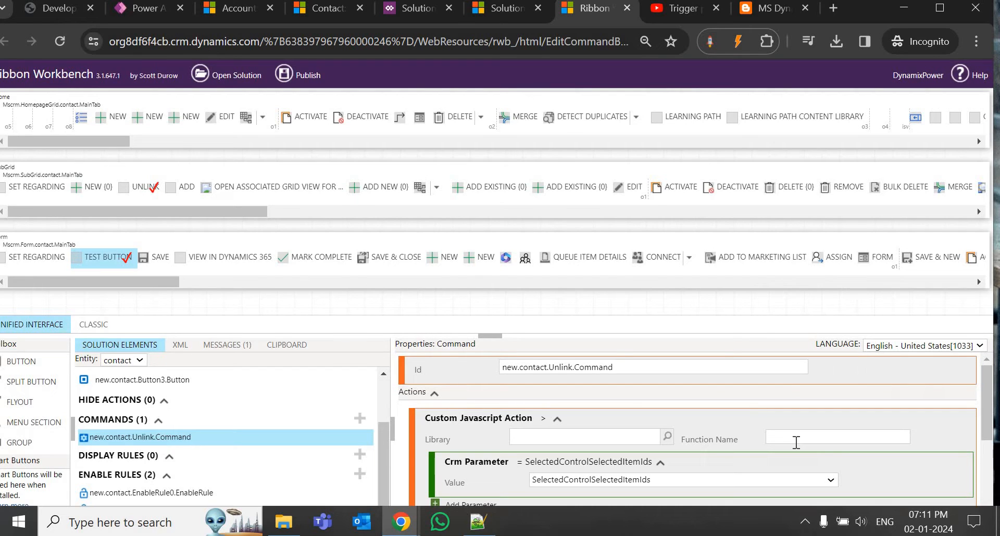
{"action": "left_click", "coordinate": [229, 9]}
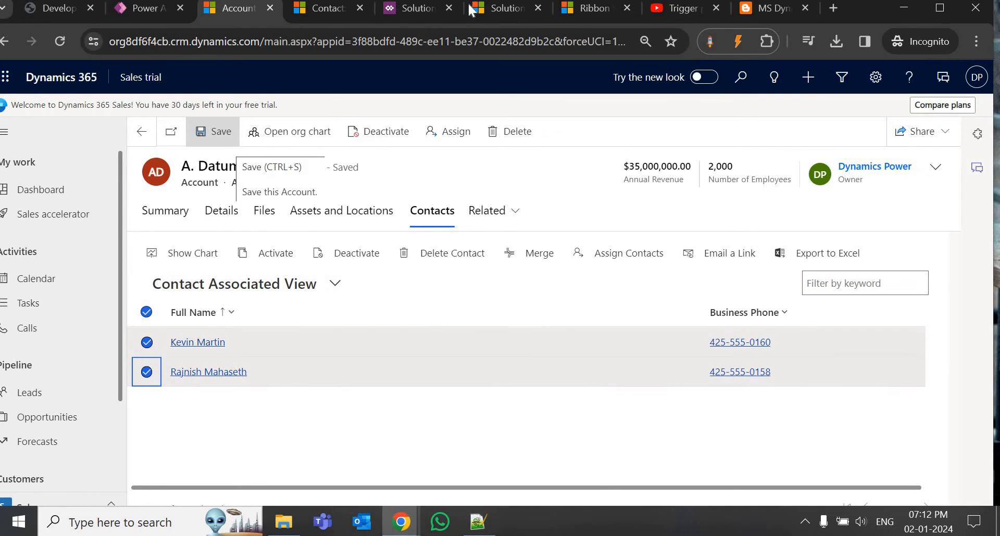
Switch to the solutions settings tab and open the Settings navigation.
{"action": "left_click", "coordinate": [500, 10]}
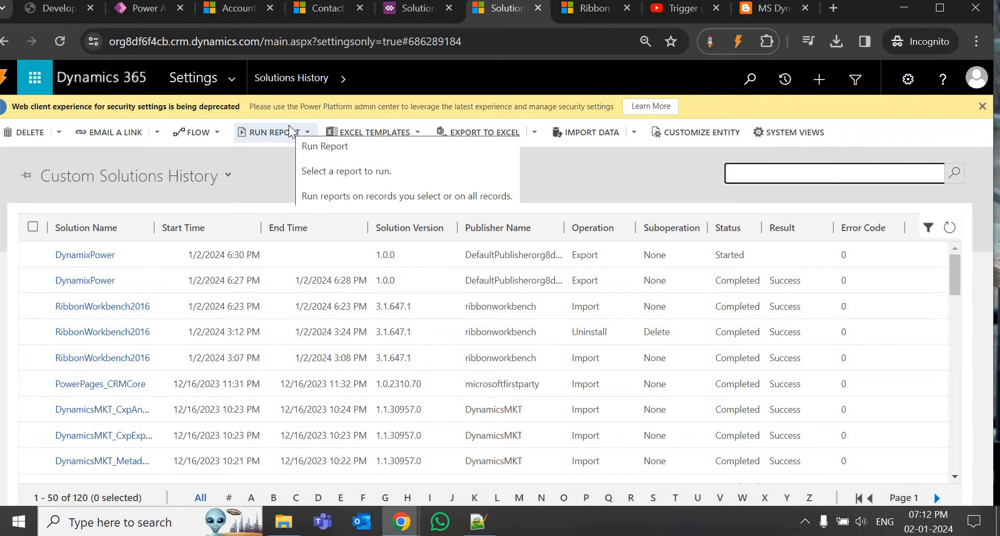
{"action": "left_click", "coordinate": [233, 80]}
Create 'Unlink Button solution' with CDS Default Publisher and version 1.0.0, then save and close.
{"action": "left_click", "coordinate": [200, 241]}
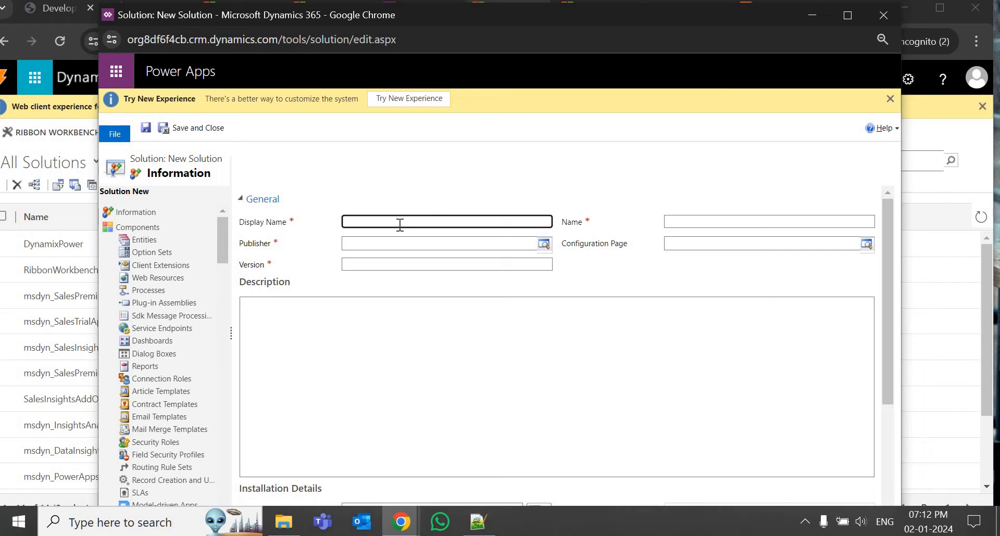
{"action": "type", "text": "k Button solution"}
{"action": "left_click", "coordinate": [381, 239]}
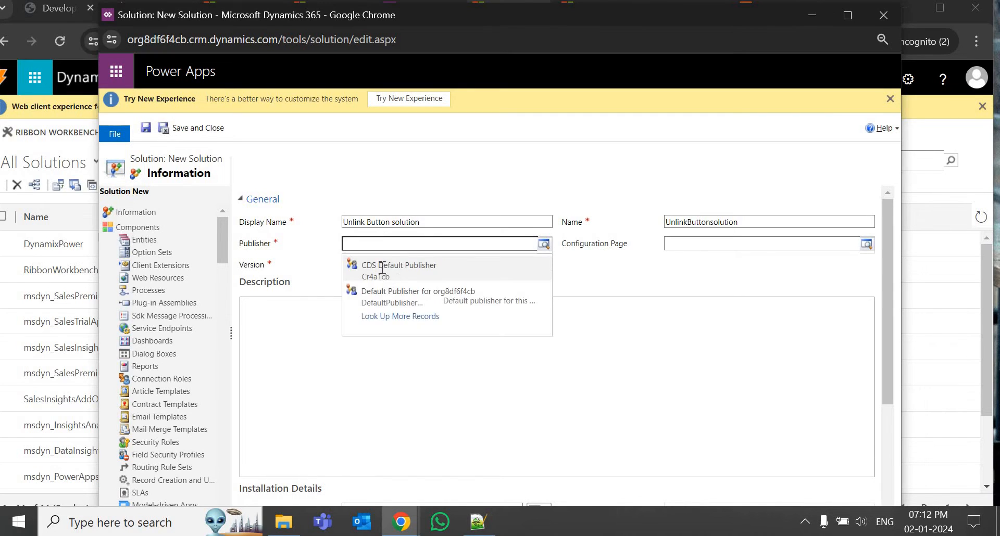
{"action": "left_click", "coordinate": [382, 268]}
{"action": "left_click", "coordinate": [381, 265]}
{"action": "type", "text": "1"}
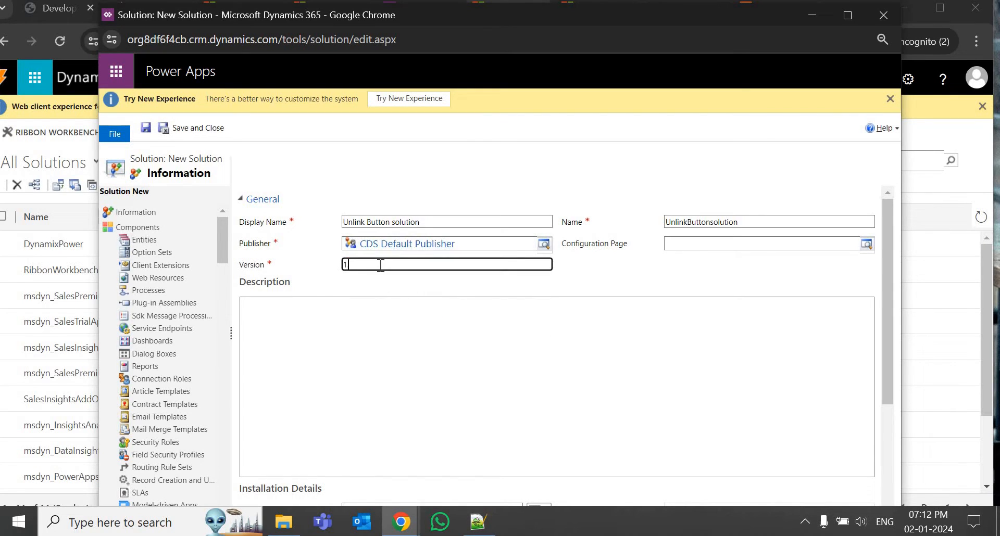
{"action": "type", "text": ".0.0"}
{"action": "left_click", "coordinate": [202, 130]}
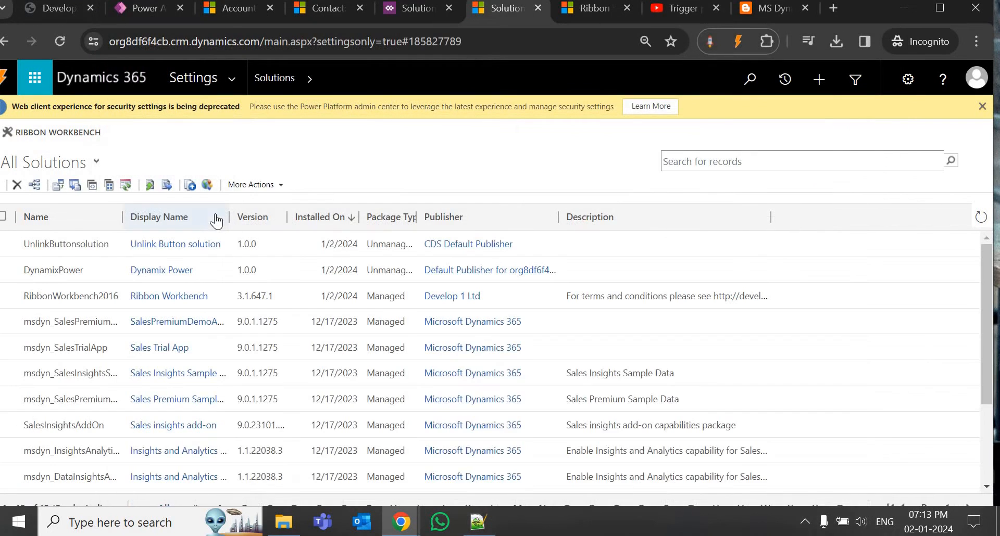
Open Unlink Button solution and choose the Account entity as an existing component.
{"action": "left_click", "coordinate": [178, 245]}
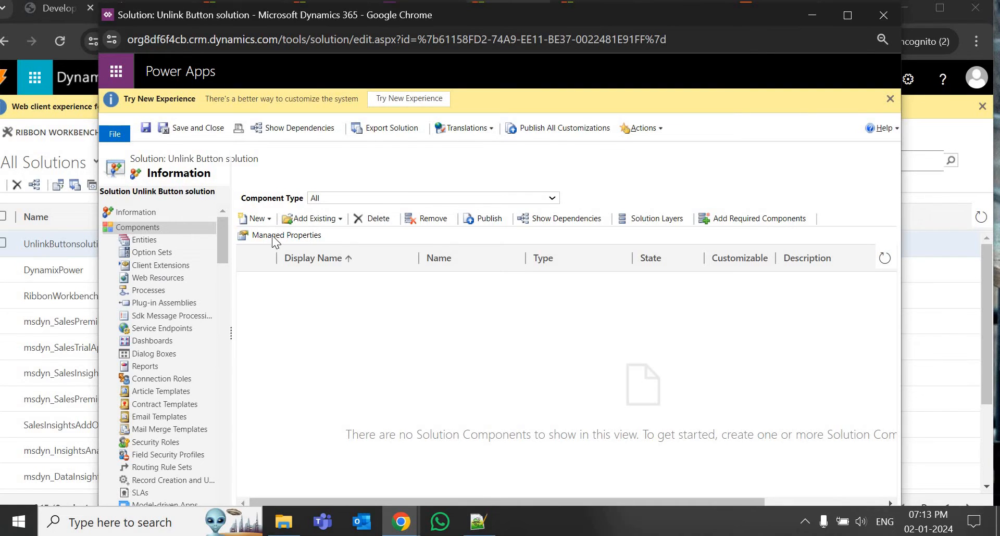
{"action": "left_click", "coordinate": [340, 220]}
{"action": "left_click", "coordinate": [334, 232]}
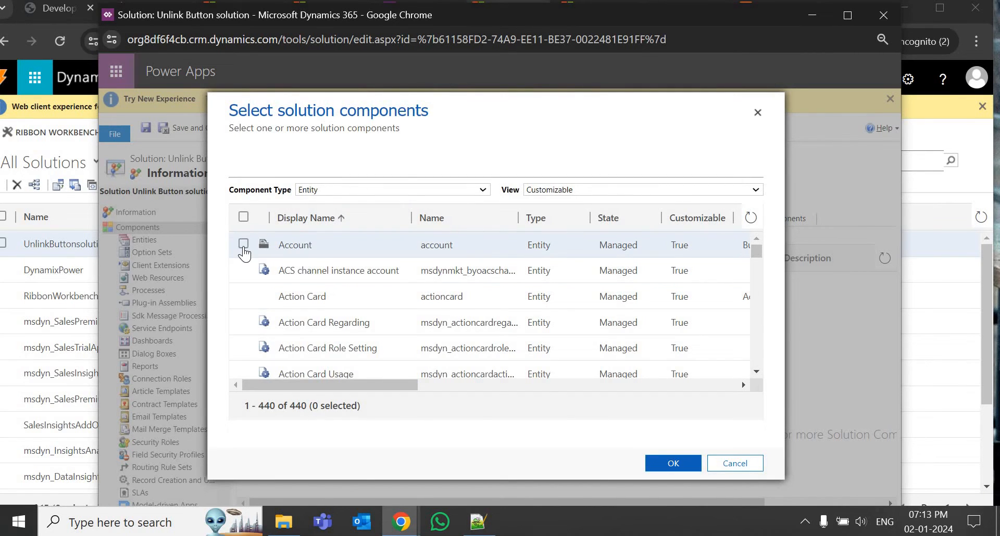
{"action": "left_click", "coordinate": [243, 244]}
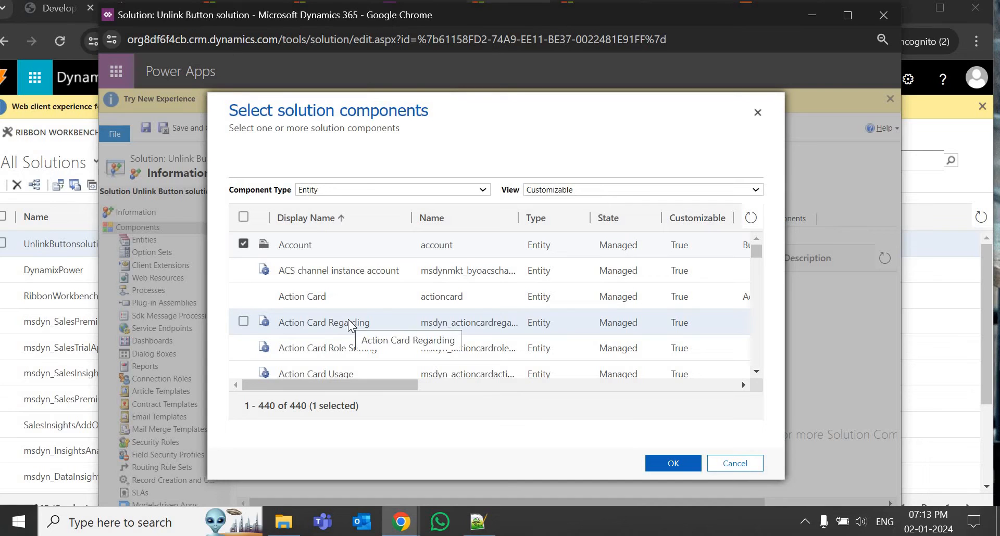
{"action": "left_click", "coordinate": [670, 465]}
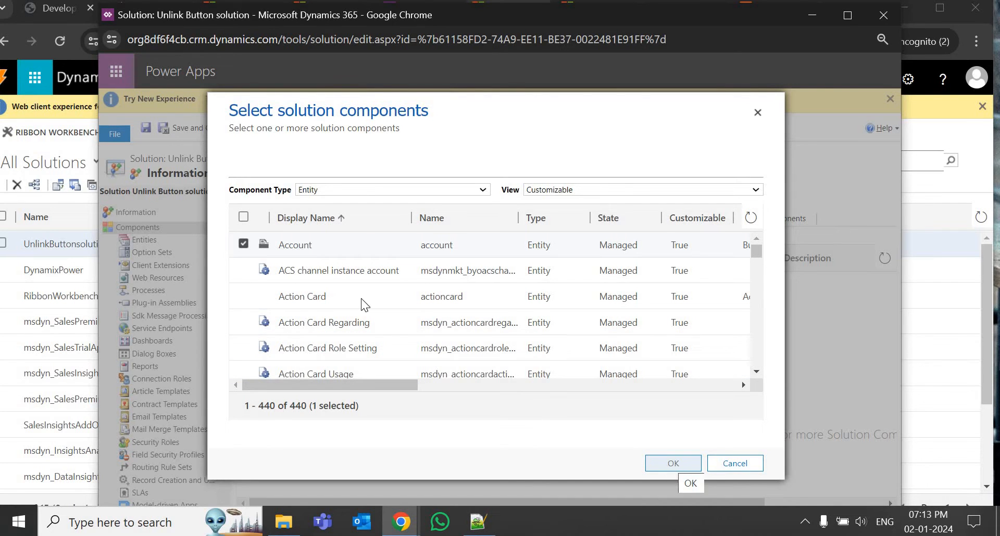
Also select the Contact entity and confirm adding it to the solution.
{"action": "scroll", "coordinate": [361, 299], "scroll_direction": "down", "scroll_amount": 10}
{"action": "scroll", "coordinate": [359, 301], "scroll_direction": "down", "scroll_amount": 10}
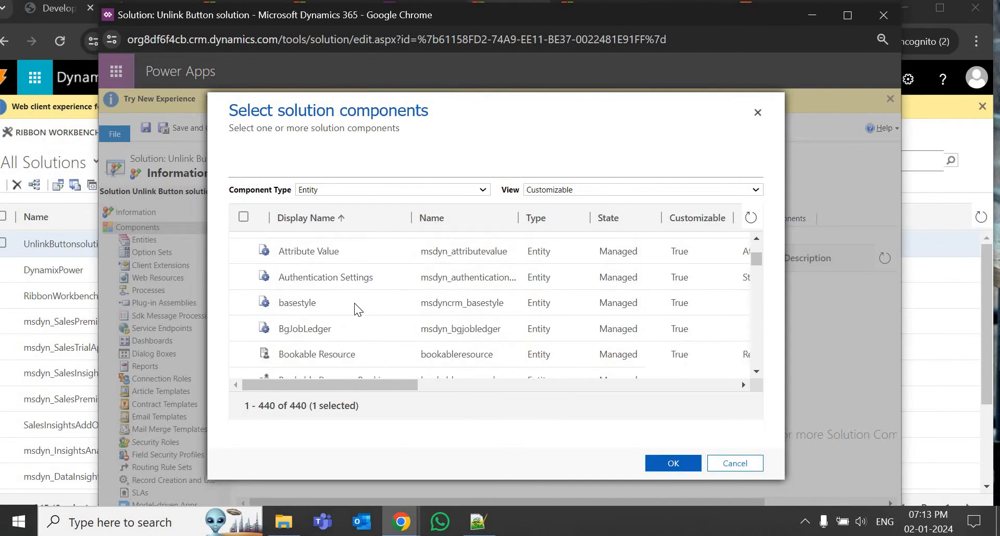
{"action": "scroll", "coordinate": [355, 304], "scroll_direction": "down", "scroll_amount": 4}
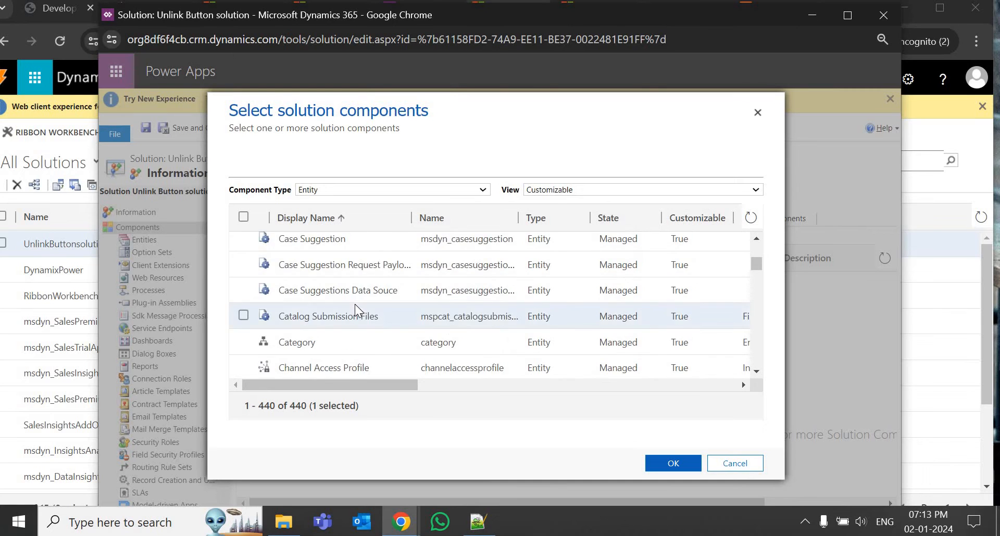
{"action": "scroll", "coordinate": [355, 304], "scroll_direction": "up", "scroll_amount": 3}
{"action": "scroll", "coordinate": [355, 304], "scroll_direction": "down", "scroll_amount": 4}
{"action": "scroll", "coordinate": [355, 304], "scroll_direction": "down", "scroll_amount": 8}
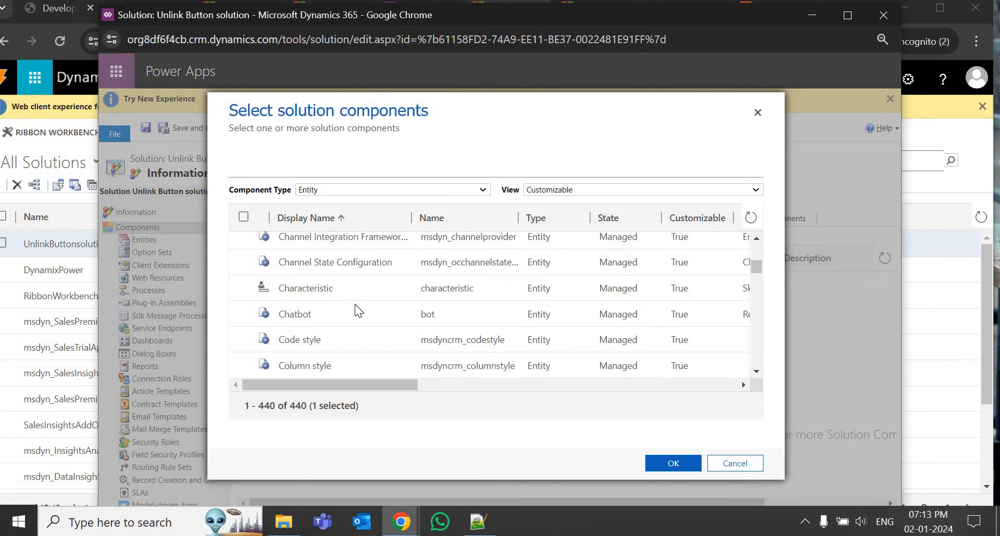
{"action": "left_click", "coordinate": [299, 241]}
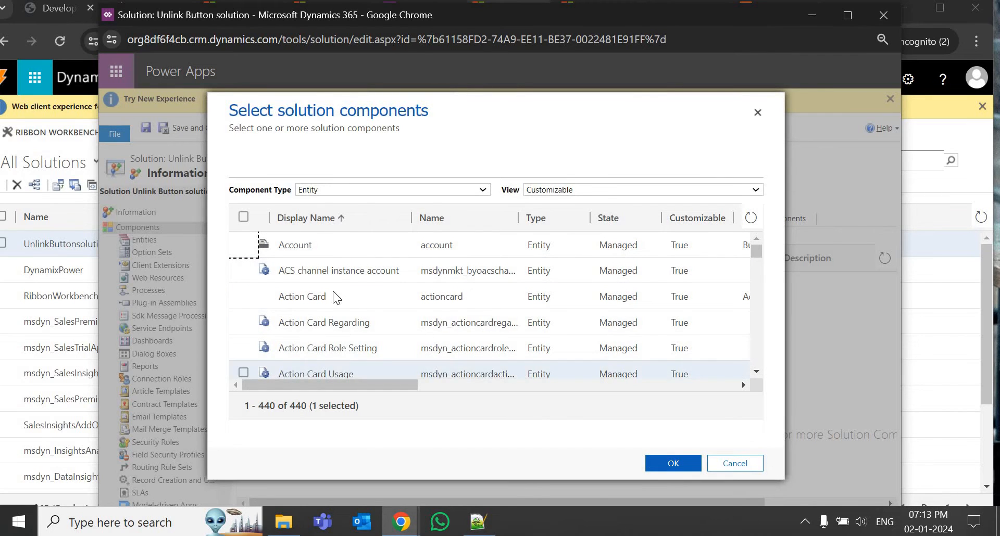
{"action": "left_click", "coordinate": [664, 460]}
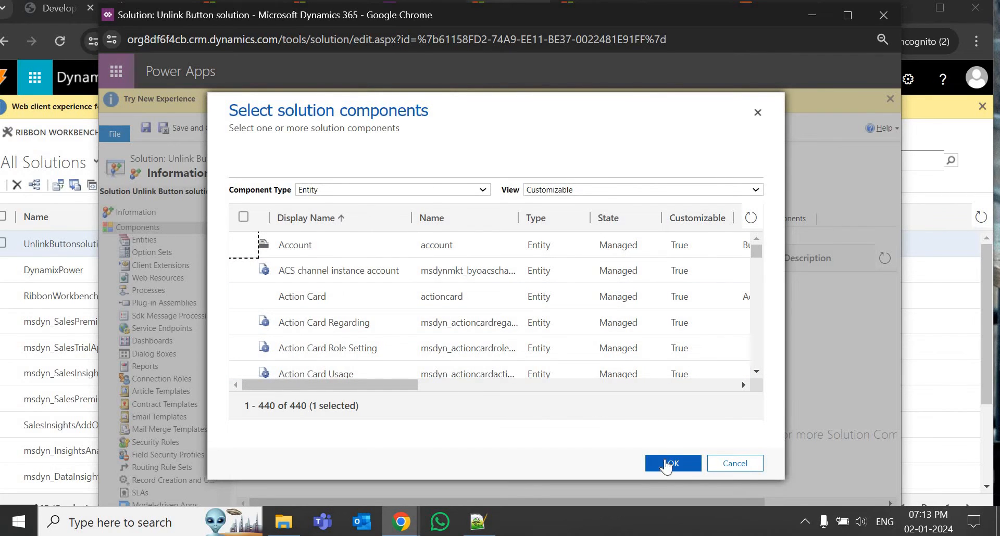
{"action": "left_click", "coordinate": [667, 464]}
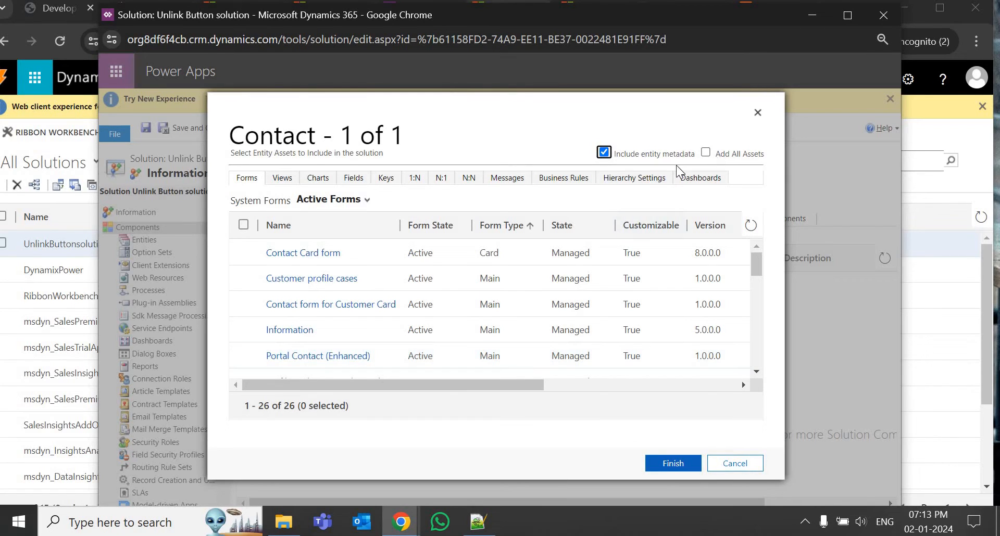
Add Contact with its Contact Information form and without its entity metadata.
{"action": "left_click", "coordinate": [602, 153]}
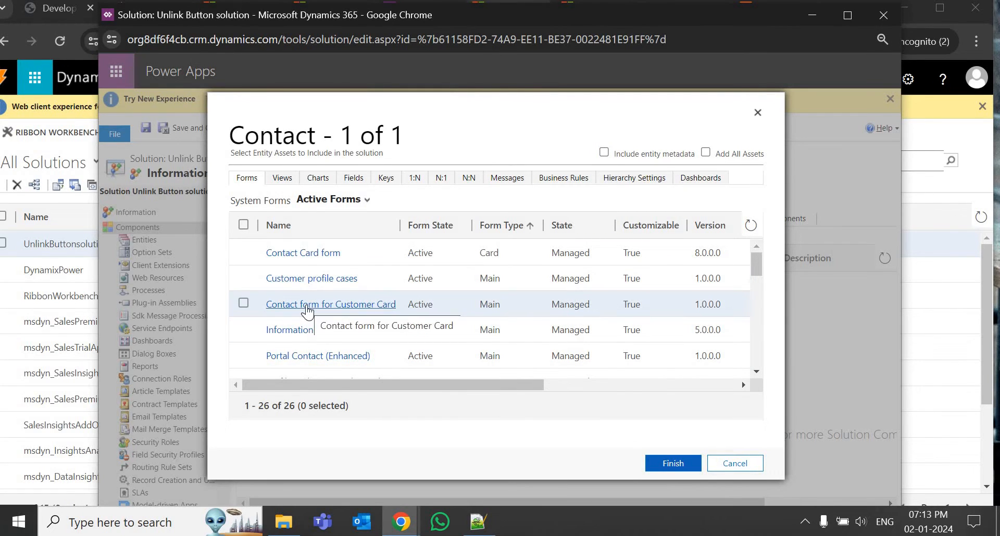
{"action": "scroll", "coordinate": [308, 311], "scroll_direction": "down", "scroll_amount": 2}
{"action": "scroll", "coordinate": [321, 320], "scroll_direction": "up", "scroll_amount": 3}
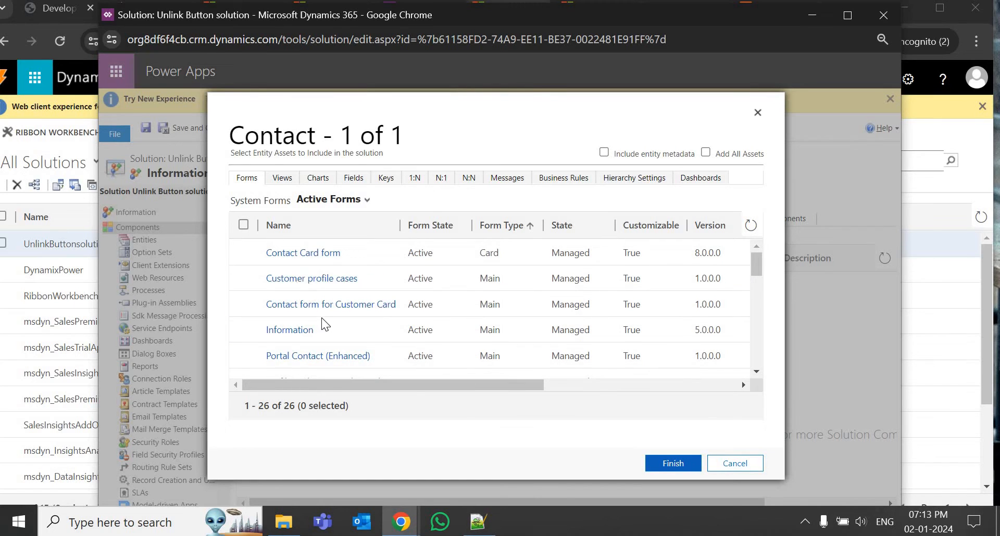
{"action": "left_click", "coordinate": [341, 318]}
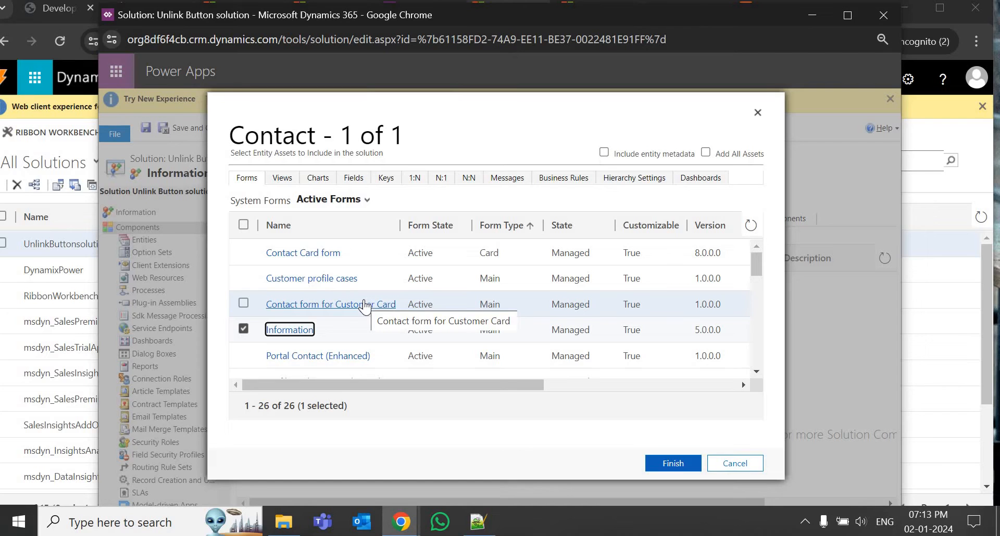
{"action": "scroll", "coordinate": [360, 299], "scroll_direction": "down", "scroll_amount": 2}
{"action": "scroll", "coordinate": [359, 299], "scroll_direction": "up", "scroll_amount": 2}
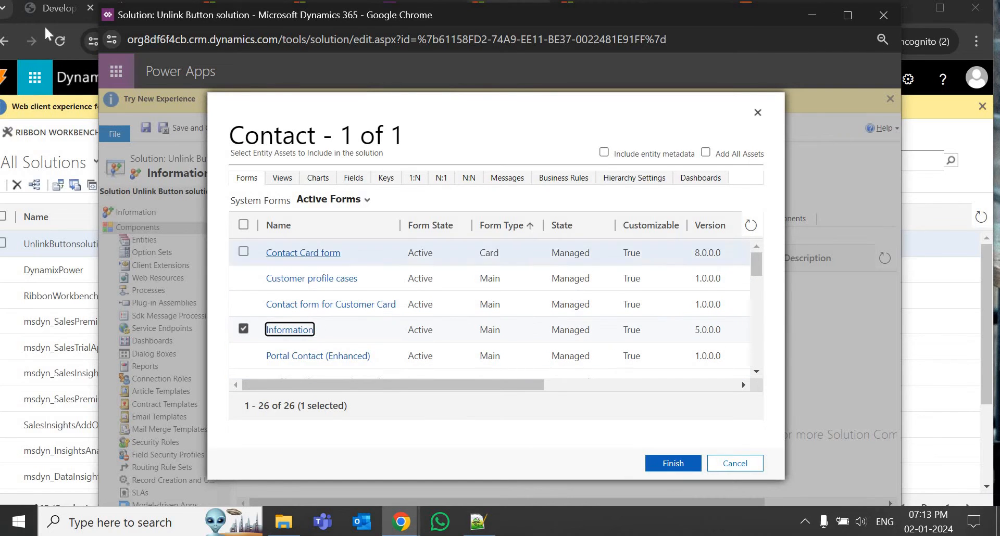
{"action": "left_click", "coordinate": [673, 463]}
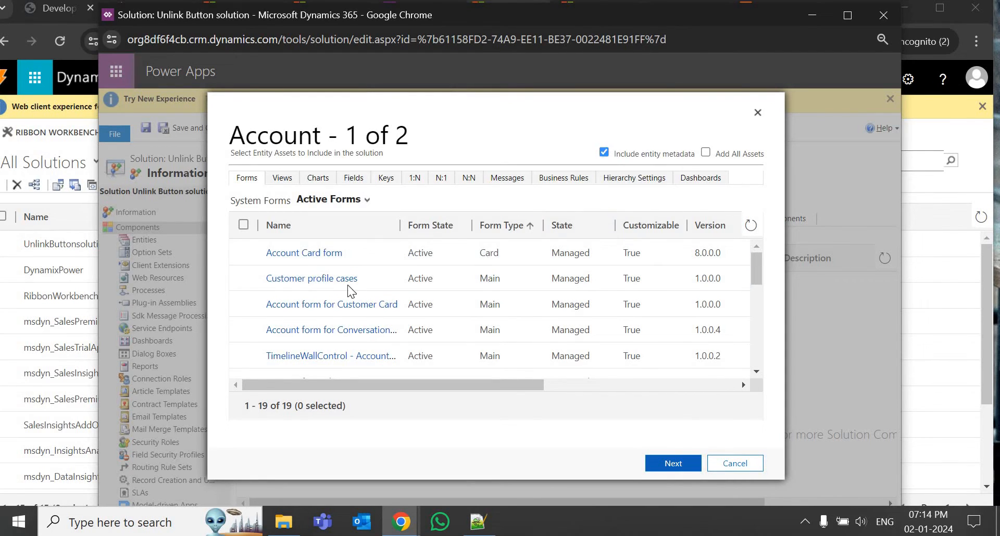
Include Account's Sales Insights and Account forms, leave out Contact metadata, and finish adding both entities.
{"action": "scroll", "coordinate": [323, 292], "scroll_direction": "down", "scroll_amount": 3}
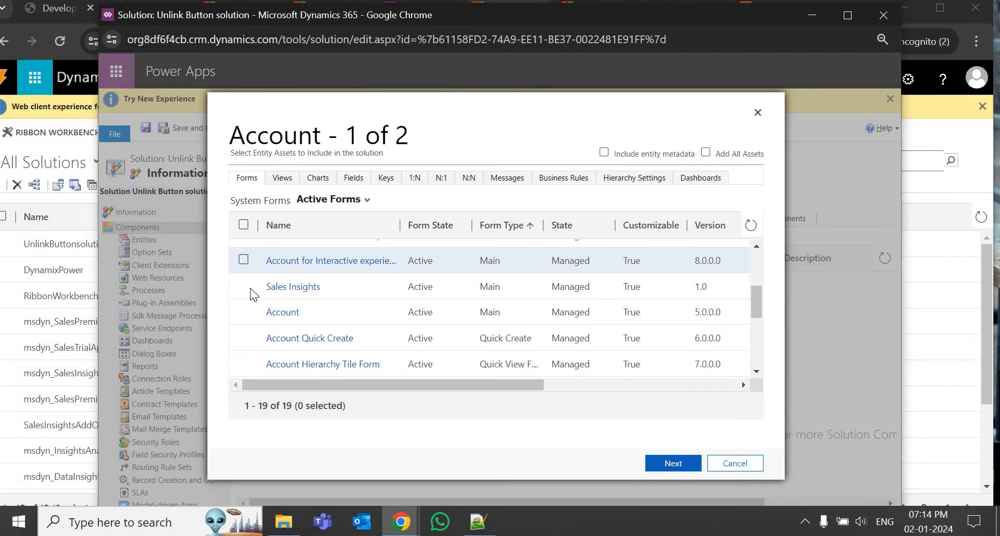
{"action": "left_click", "coordinate": [254, 295]}
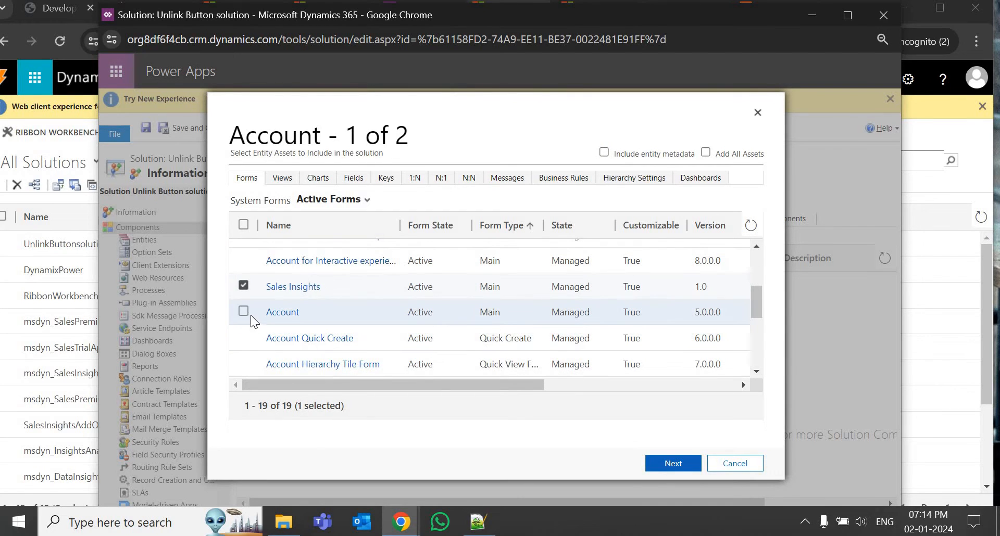
{"action": "left_click", "coordinate": [244, 312]}
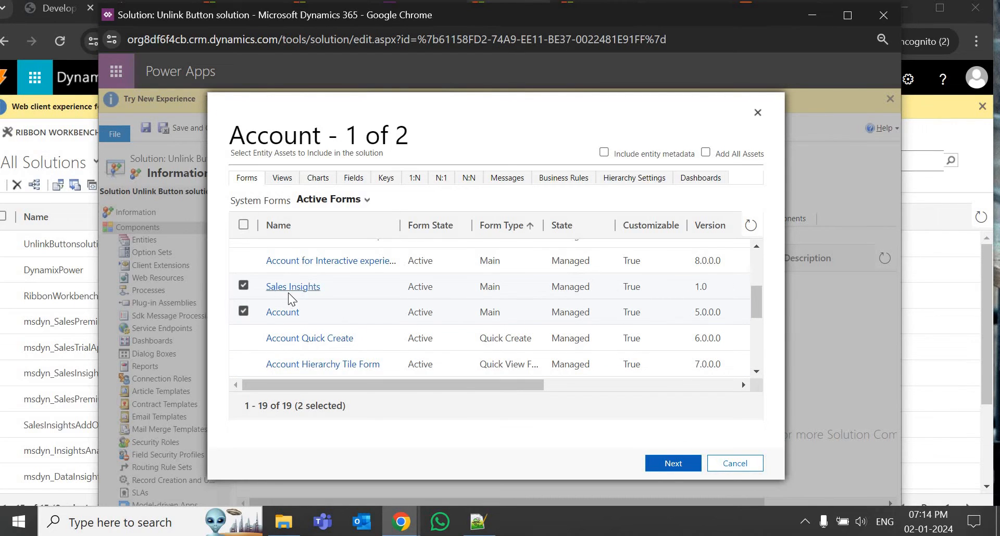
{"action": "left_click", "coordinate": [674, 464]}
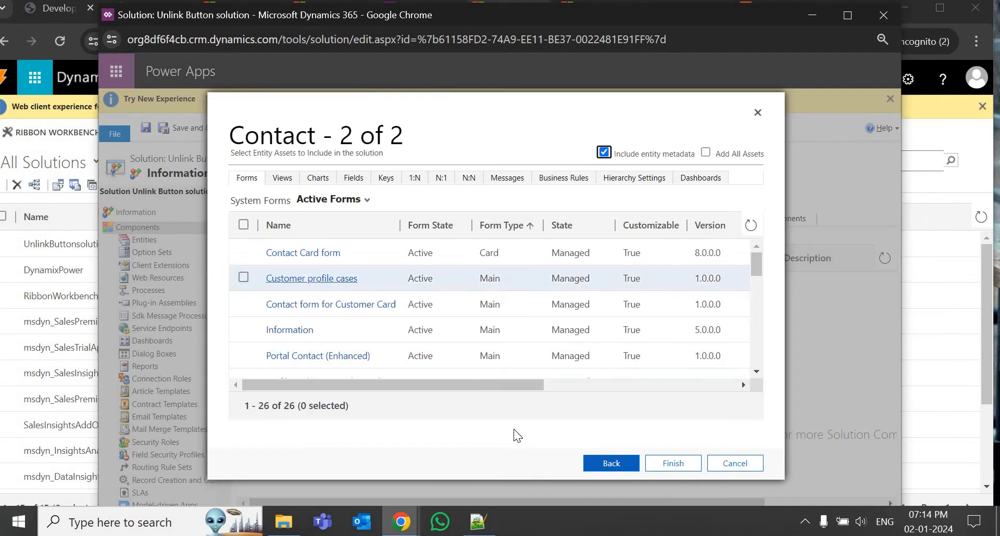
{"action": "left_click", "coordinate": [604, 152]}
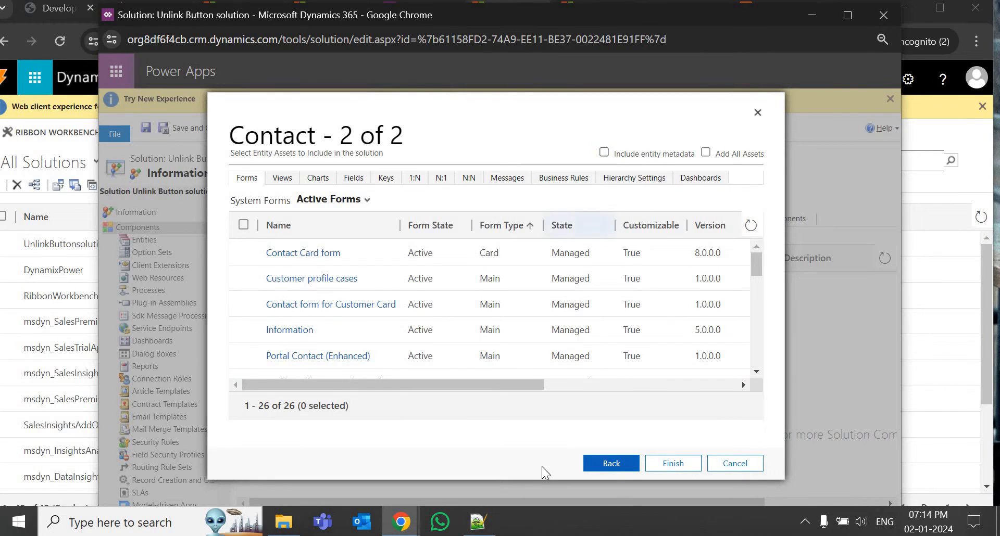
{"action": "left_click", "coordinate": [678, 468]}
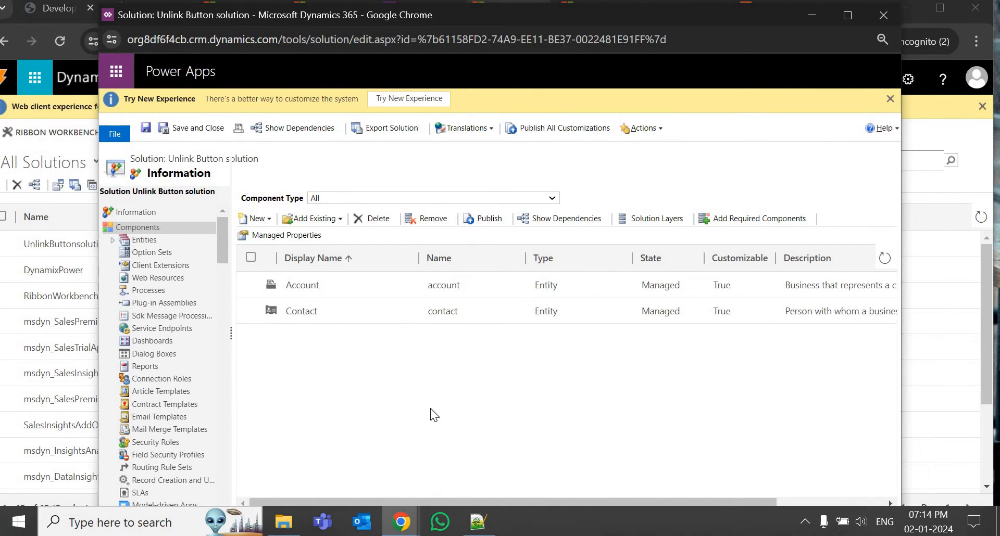
Check the solution's empty Web Resources list, dismiss the new resource window, and switch to Notepad++ tab new 3.
{"action": "left_click", "coordinate": [163, 284]}
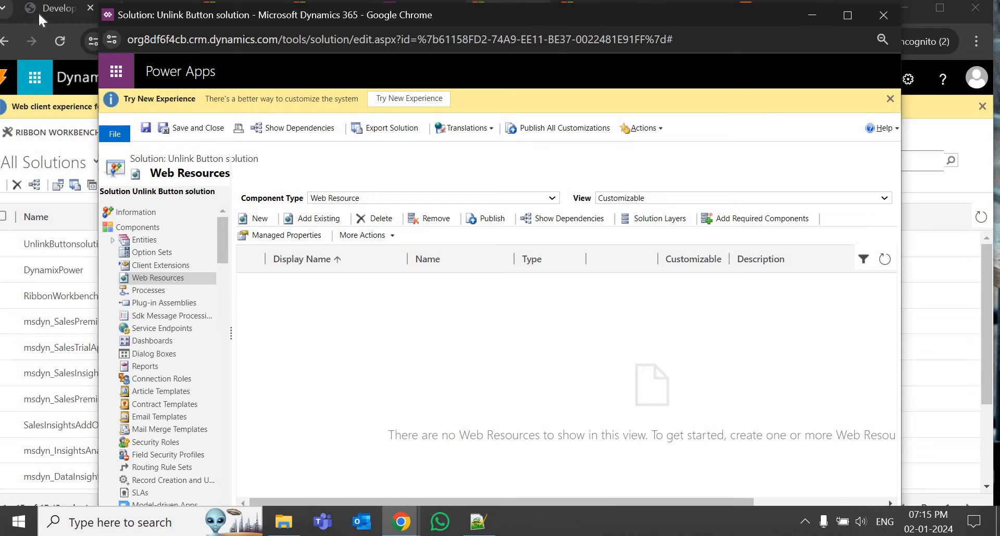
{"action": "left_click", "coordinate": [256, 218]}
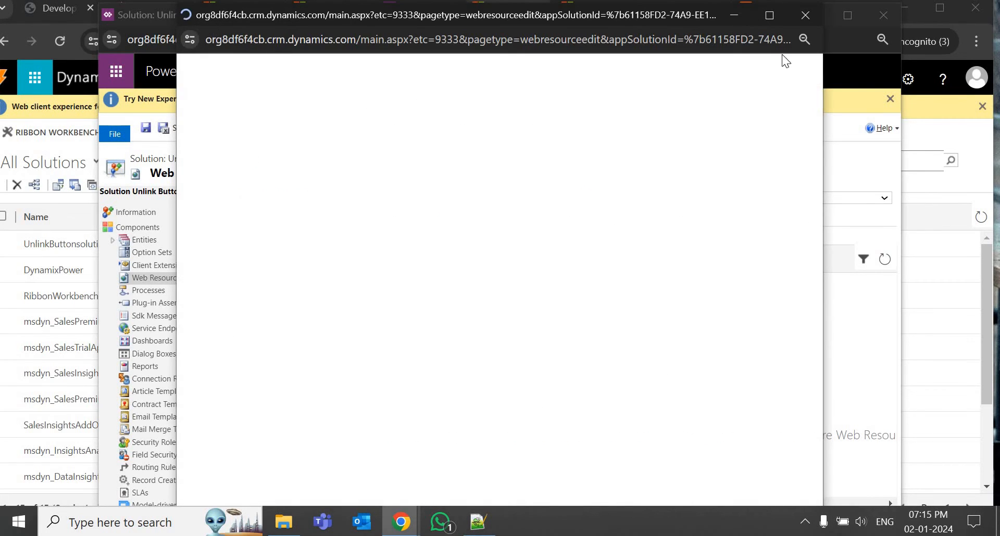
{"action": "left_click", "coordinate": [803, 16]}
{"action": "left_click", "coordinate": [479, 522]}
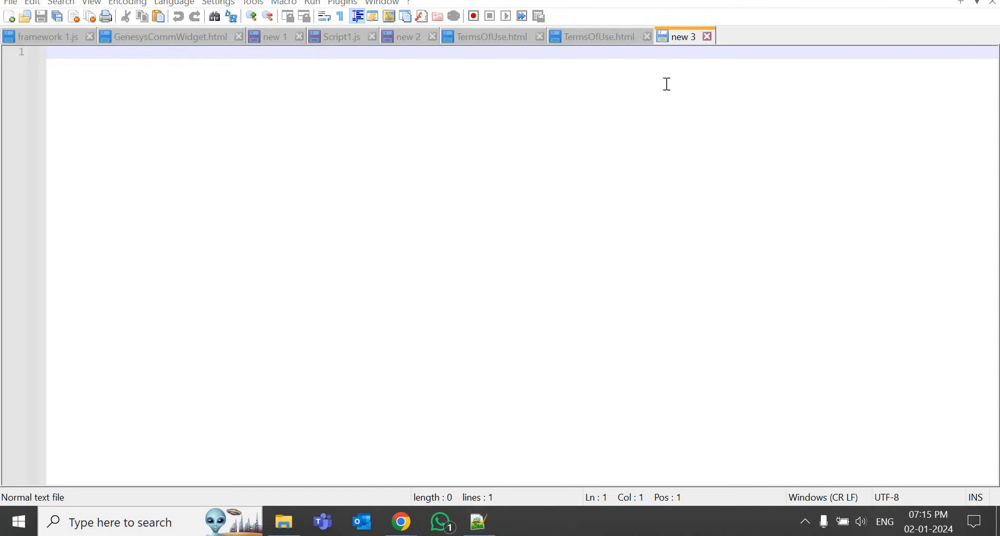
Paste the deselectContact script and set the document language to JavaScript.
{"action": "key", "text": "ctrl+v"}
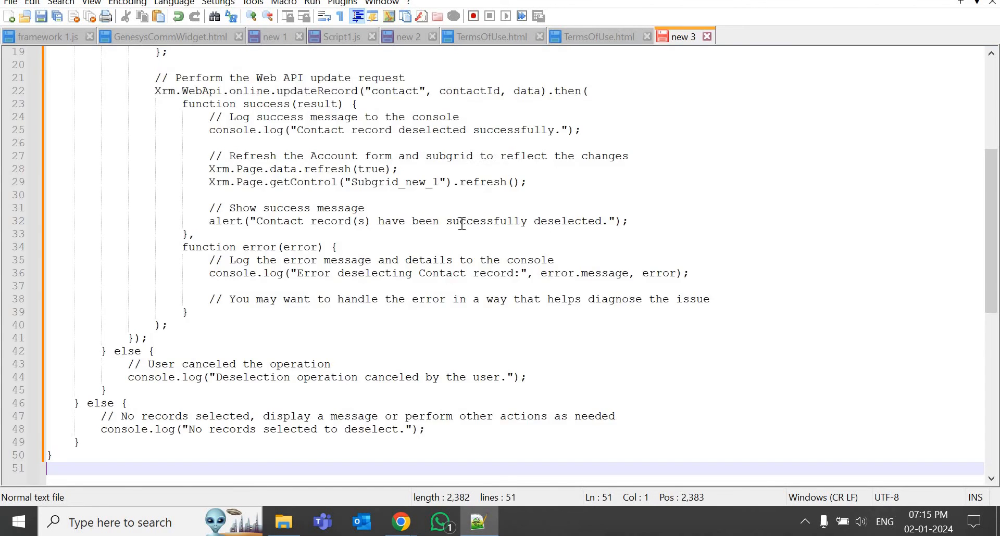
{"action": "scroll", "coordinate": [461, 223], "scroll_direction": "up", "scroll_amount": 6}
{"action": "left_click", "coordinate": [185, 4]}
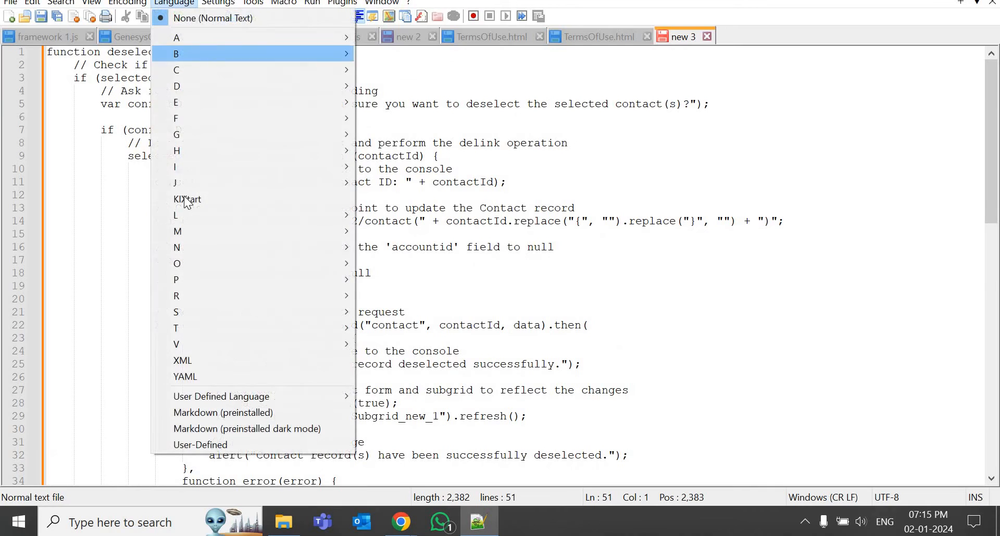
{"action": "mouse_move", "coordinate": [358, 202]}
{"action": "left_click", "coordinate": [386, 197]}
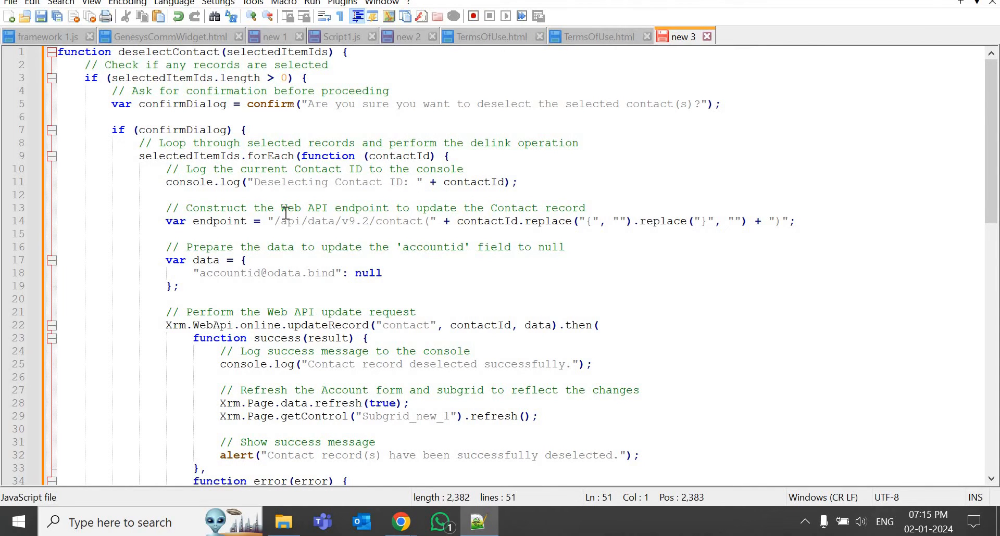
Save the script to the Desktop as UnlinkContact.js.
{"action": "key", "text": "ctrl+s"}
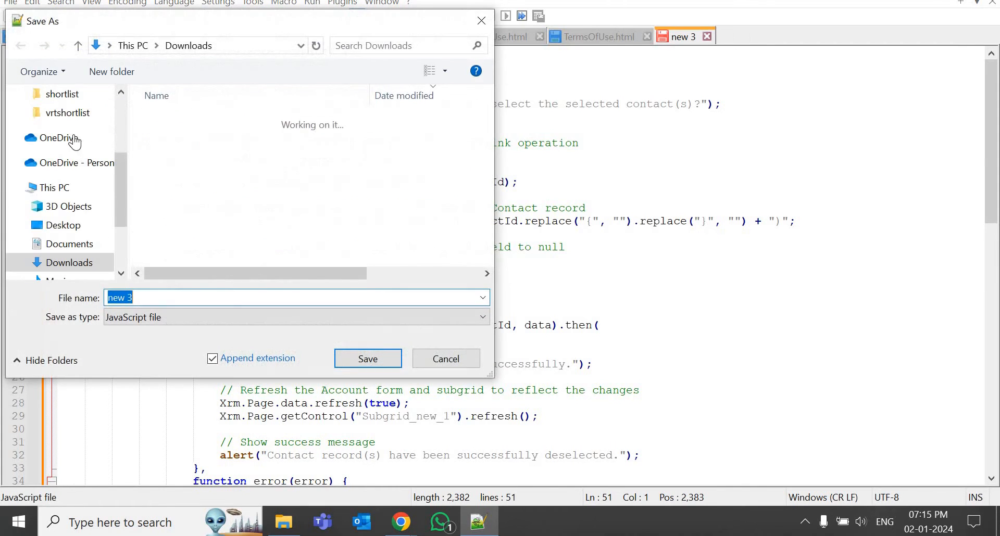
{"action": "scroll", "coordinate": [78, 123], "scroll_direction": "up", "scroll_amount": 2}
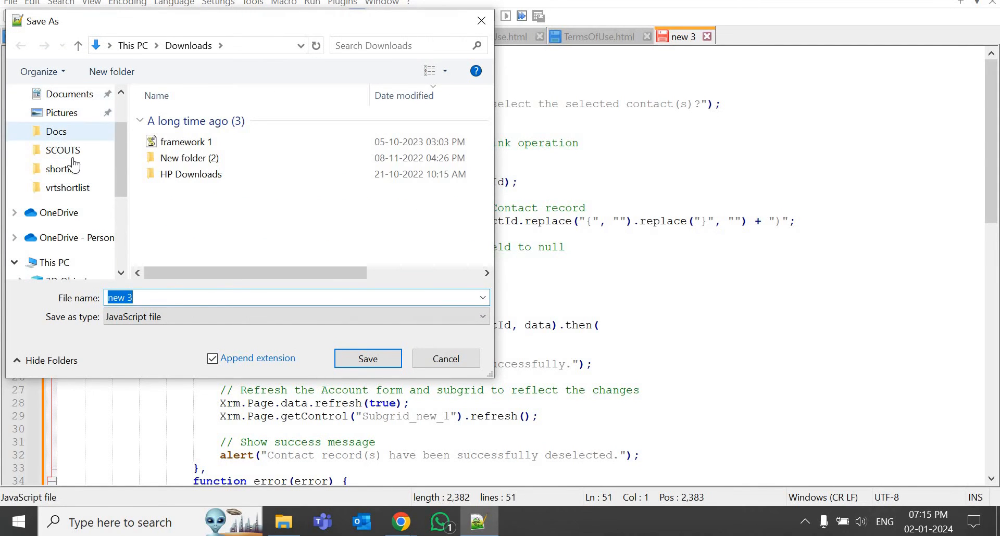
{"action": "scroll", "coordinate": [75, 245], "scroll_direction": "down", "scroll_amount": 1}
{"action": "scroll", "coordinate": [76, 262], "scroll_direction": "down", "scroll_amount": 1}
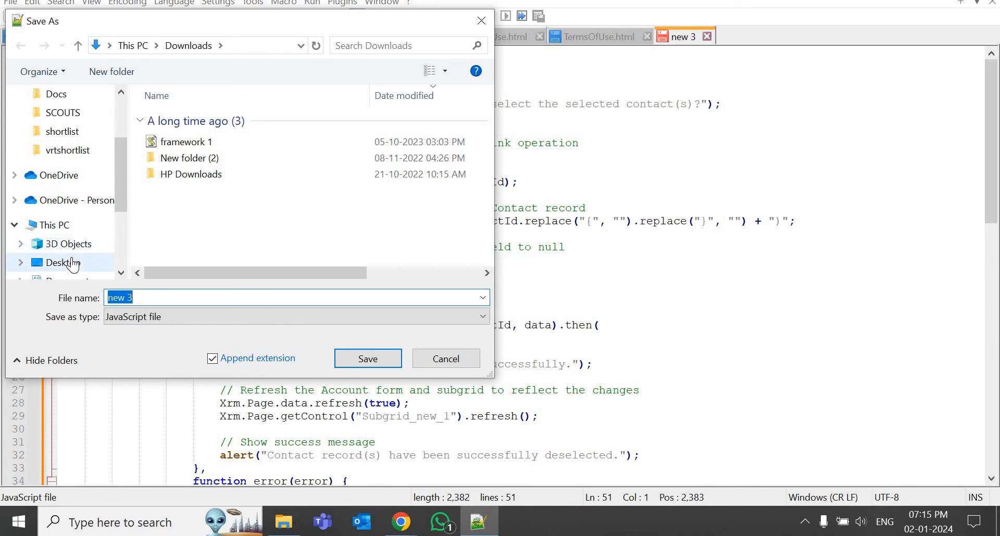
{"action": "left_click", "coordinate": [73, 263]}
{"action": "left_click", "coordinate": [195, 298]}
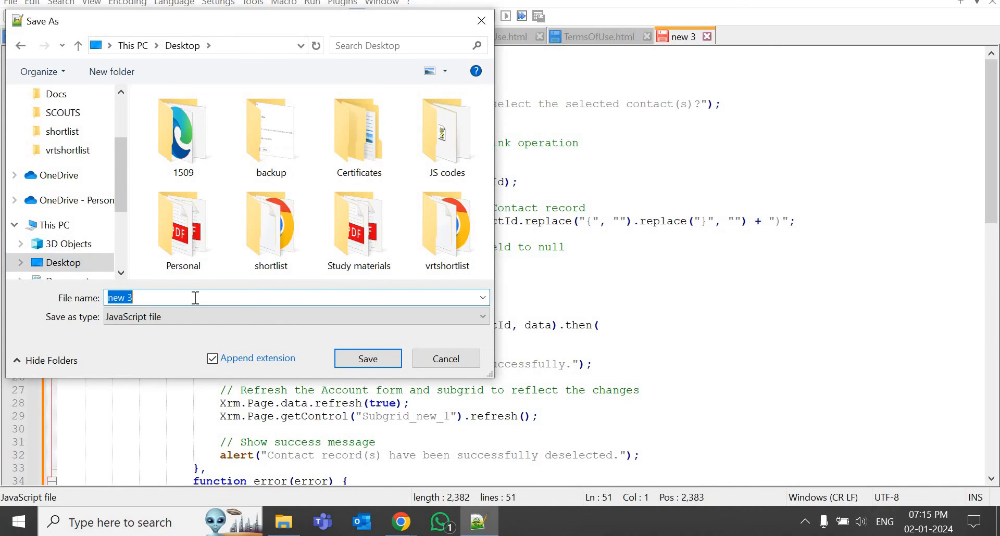
{"action": "type", "text": "UnlinkContact"}
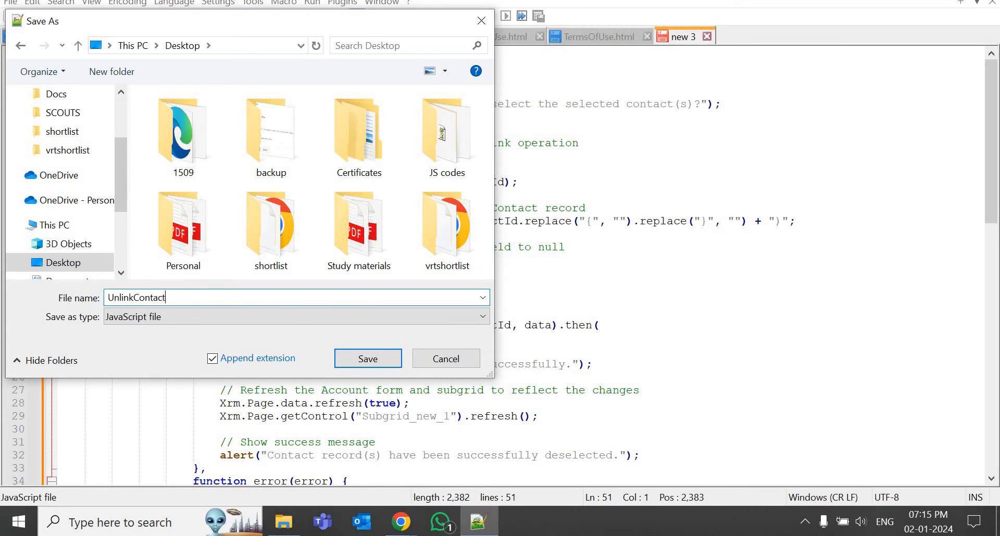
{"action": "left_click", "coordinate": [376, 361]}
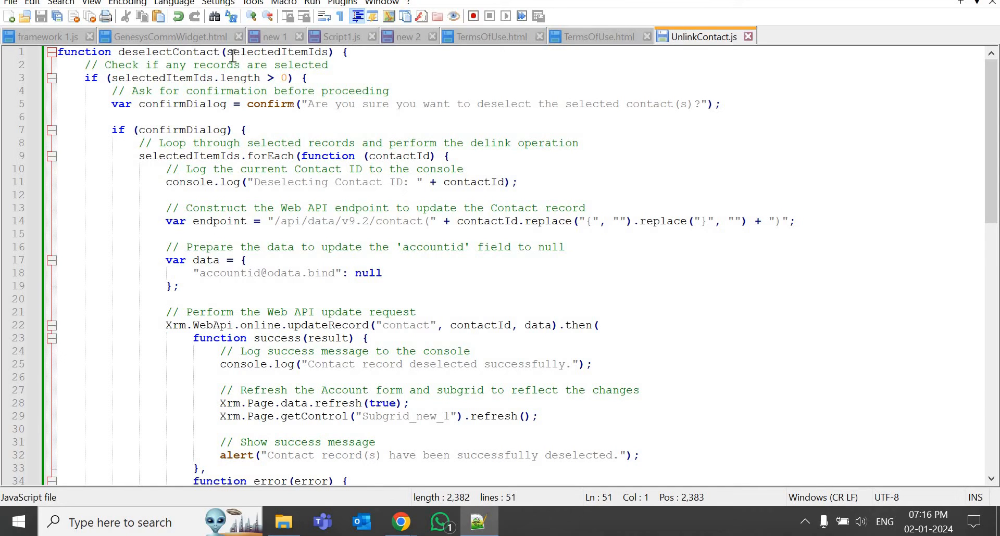
{"action": "left_click_drag", "start_coordinate": [327, 53], "coordinate": [229, 56]}
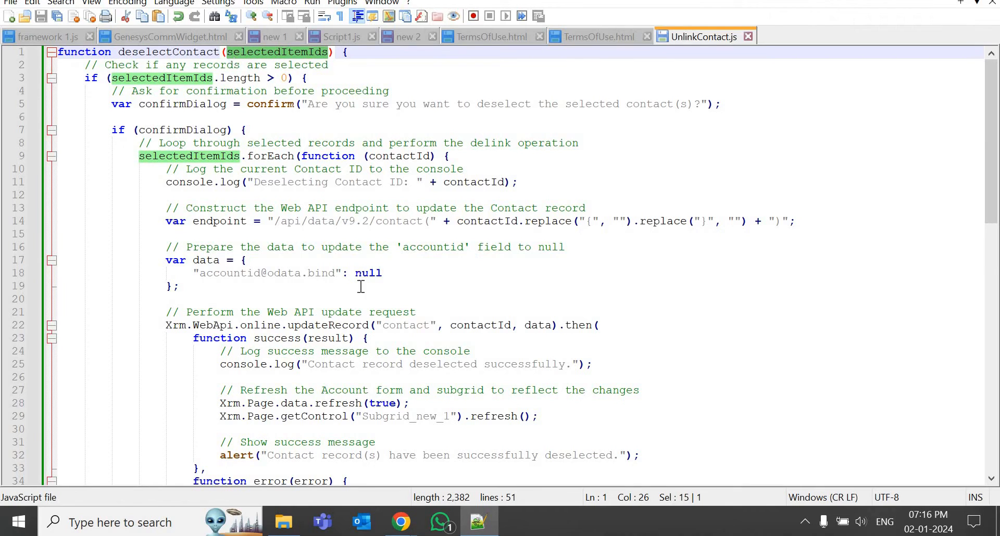
{"action": "mouse_move", "coordinate": [401, 522]}
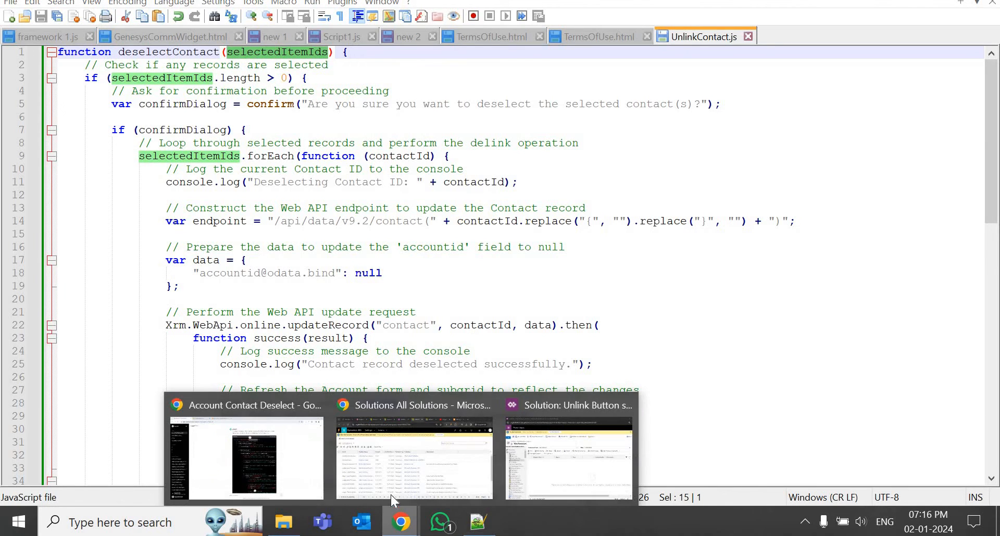
{"action": "left_click", "coordinate": [438, 469]}
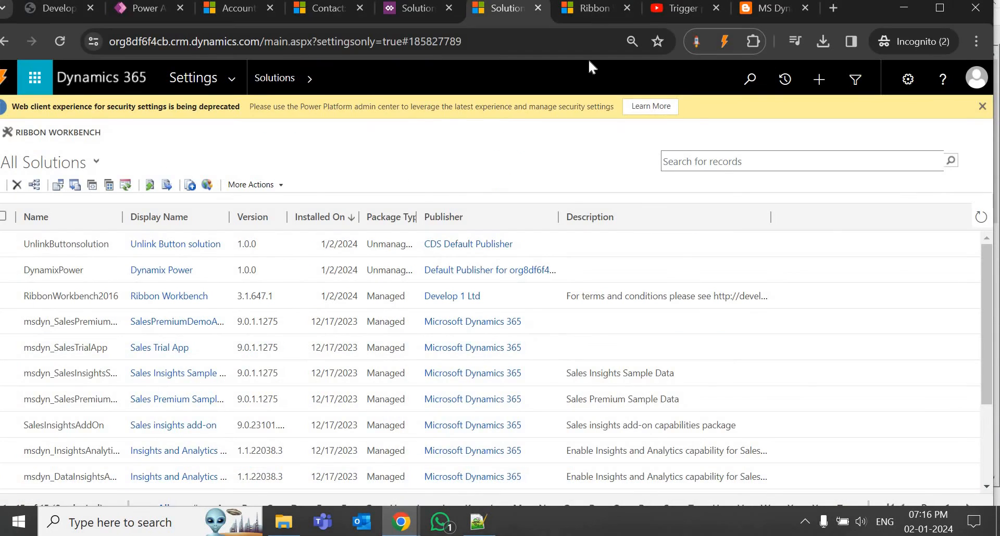
{"action": "left_click", "coordinate": [588, 7]}
{"action": "scroll", "coordinate": [541, 422], "scroll_direction": "down", "scroll_amount": 3}
{"action": "scroll", "coordinate": [583, 416], "scroll_direction": "up", "scroll_amount": 2}
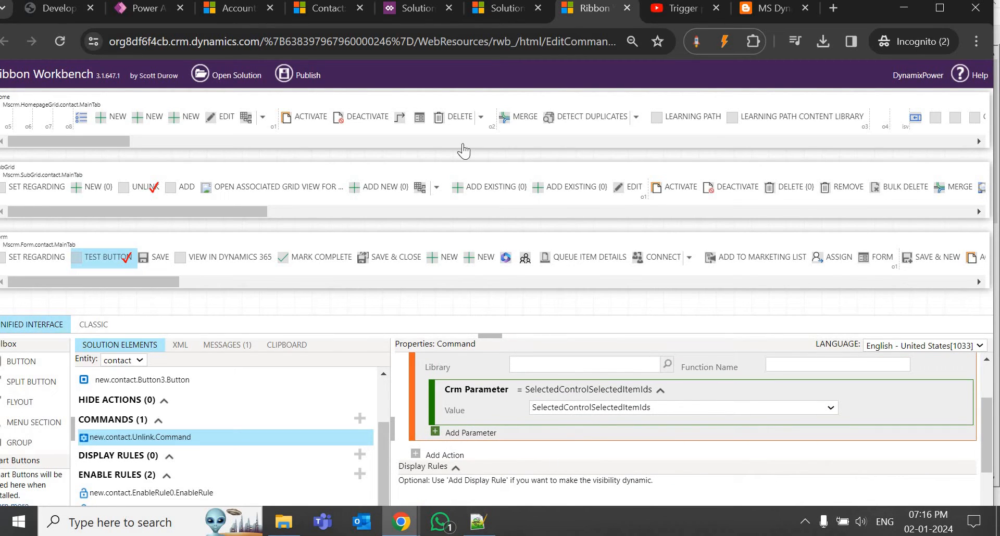
{"action": "left_click", "coordinate": [478, 522]}
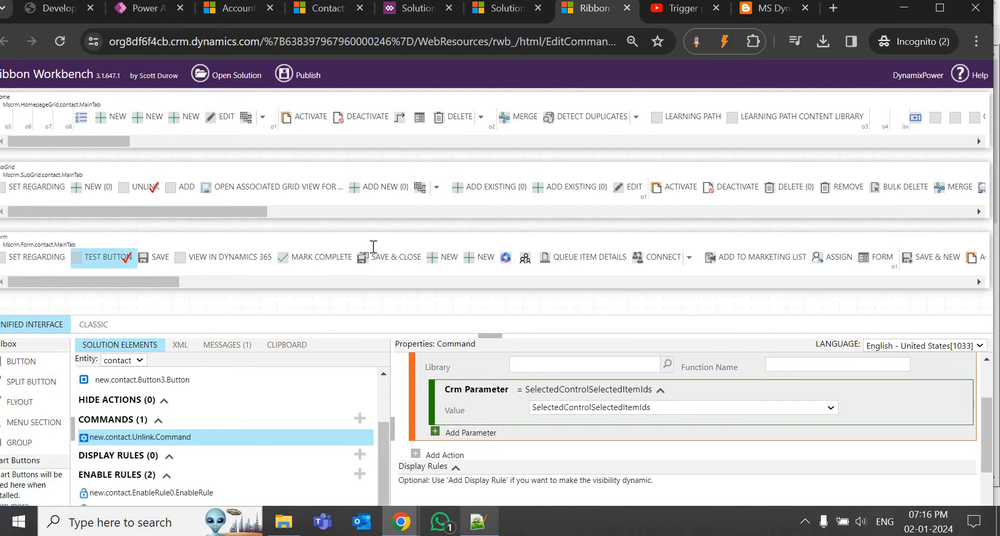
{"action": "left_click", "coordinate": [278, 64]}
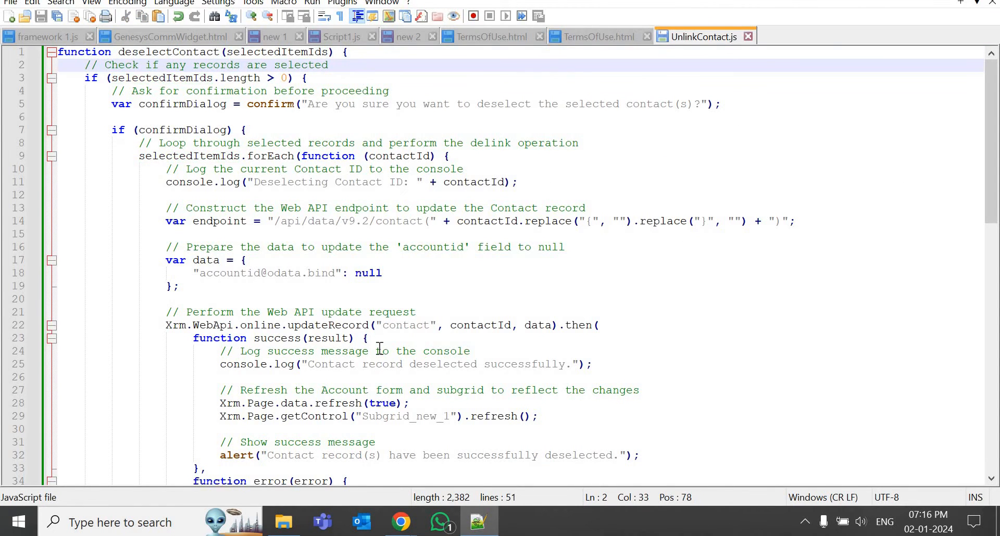